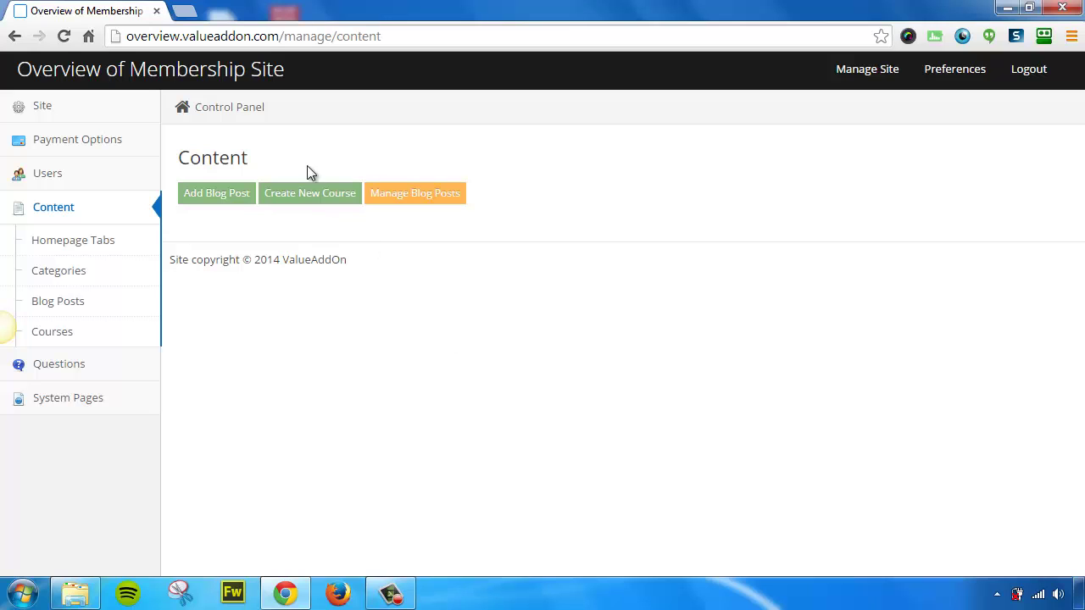
# Open the membership site's public homepage in a separate browser tab and check its home and Content navigation
pyautogui.rightClick(119, 75)
pyautogui.click(154, 81)
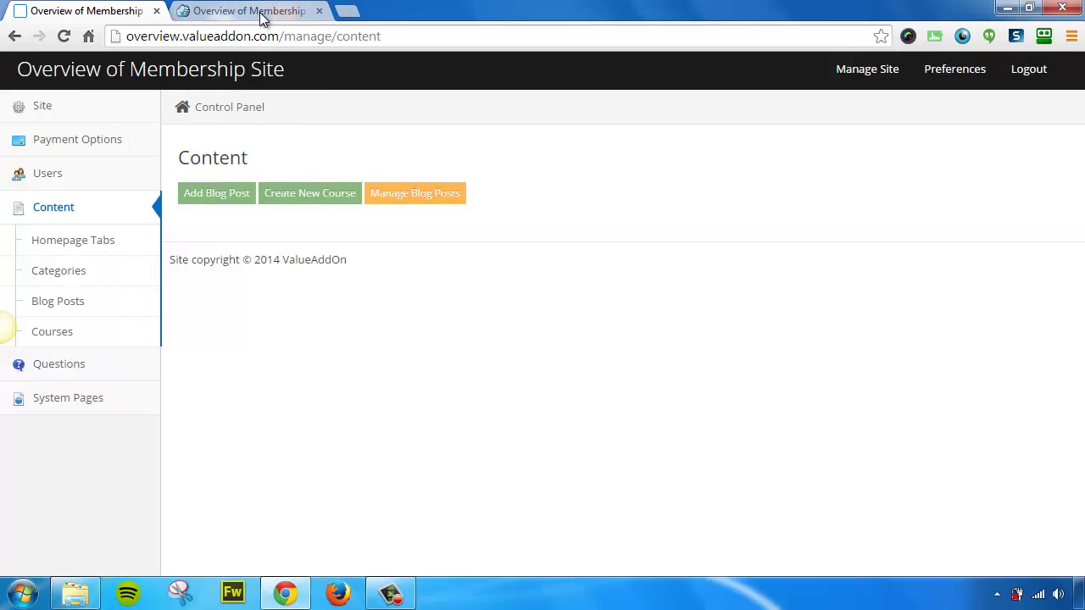
pyautogui.click(263, 12)
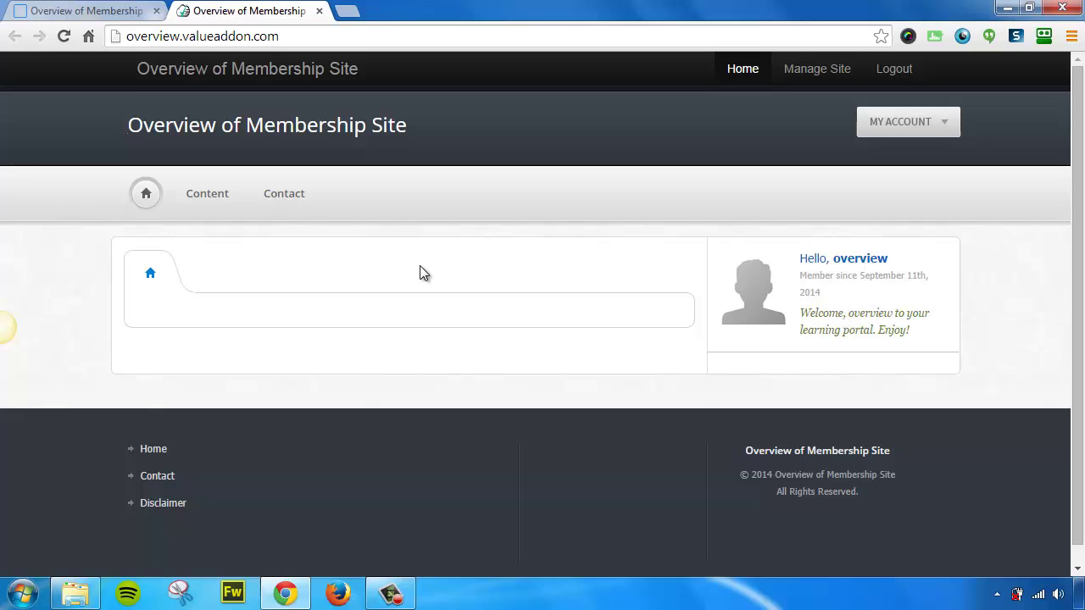
pyautogui.click(148, 197)
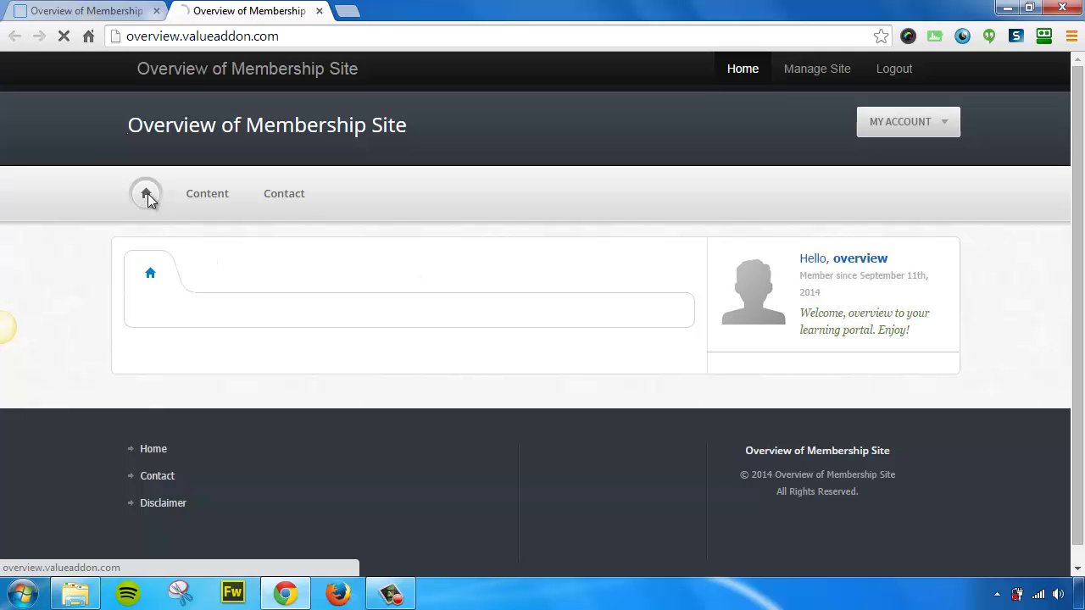
pyautogui.click(212, 206)
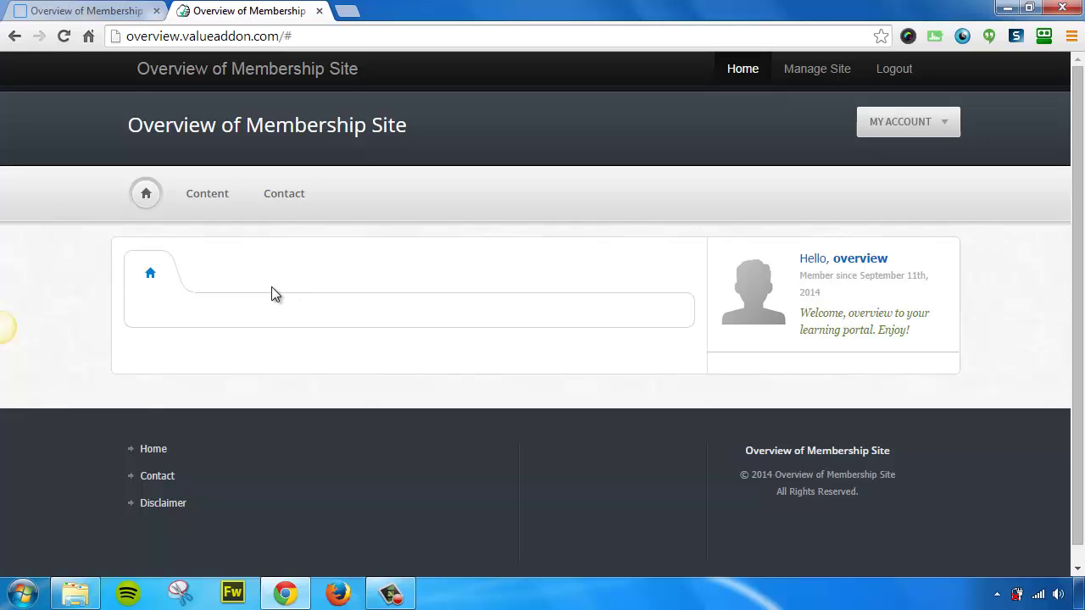
# In the site management area, edit the homepage Welcome tab's contents, setting the type to Video and the title to "Welcome To My Site"
pyautogui.click(113, 12)
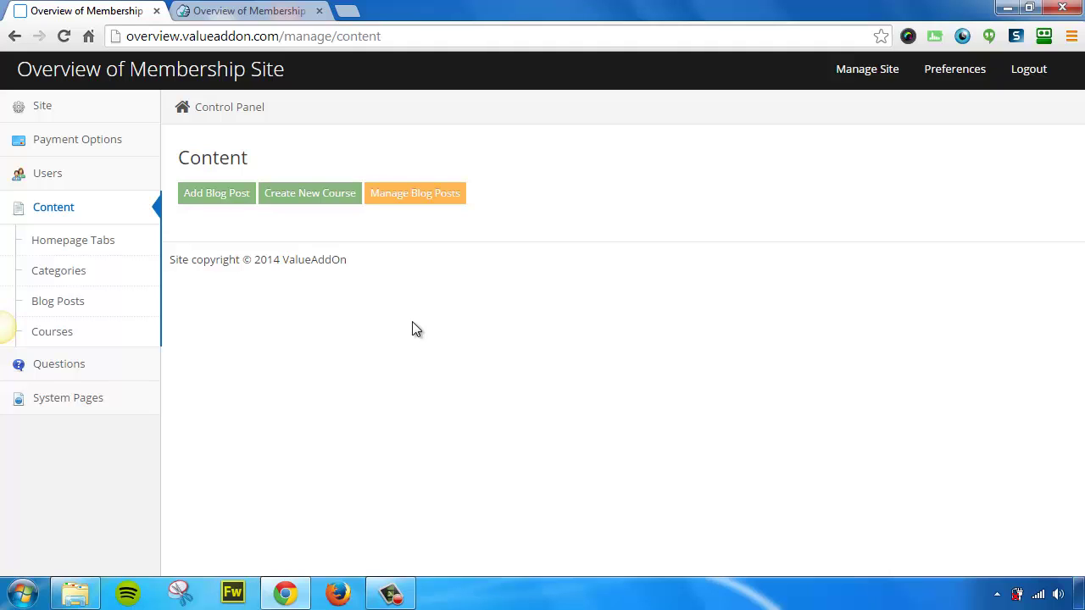
pyautogui.click(78, 240)
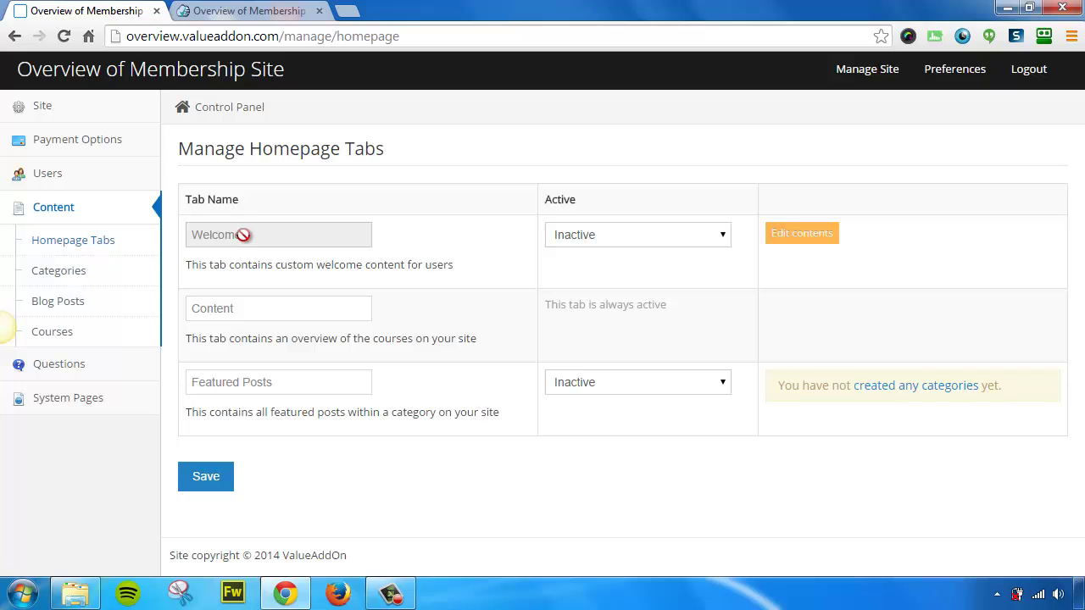
pyautogui.click(797, 236)
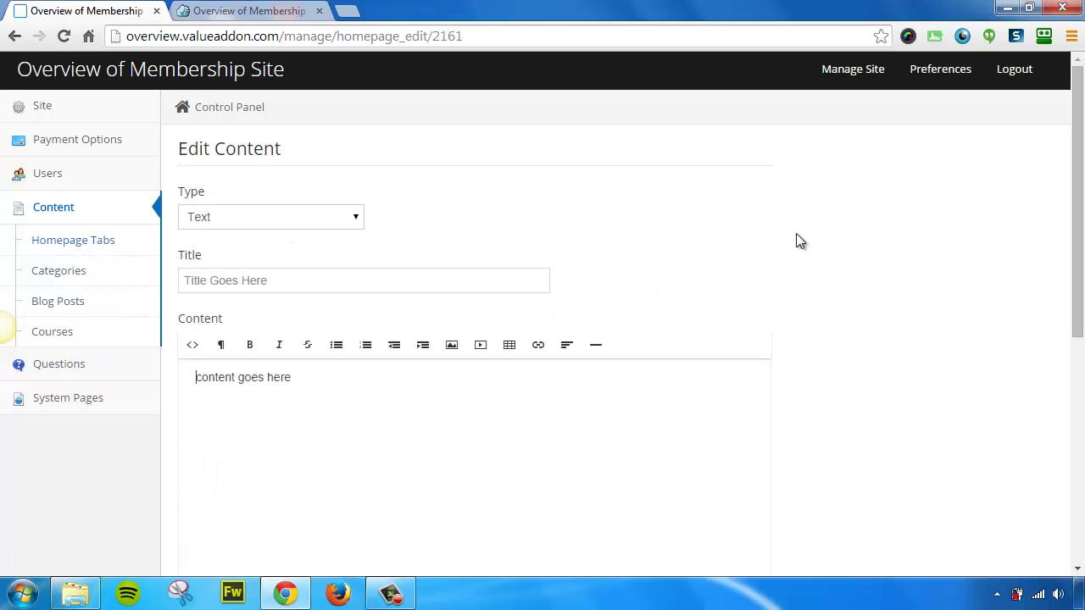
pyautogui.click(356, 219)
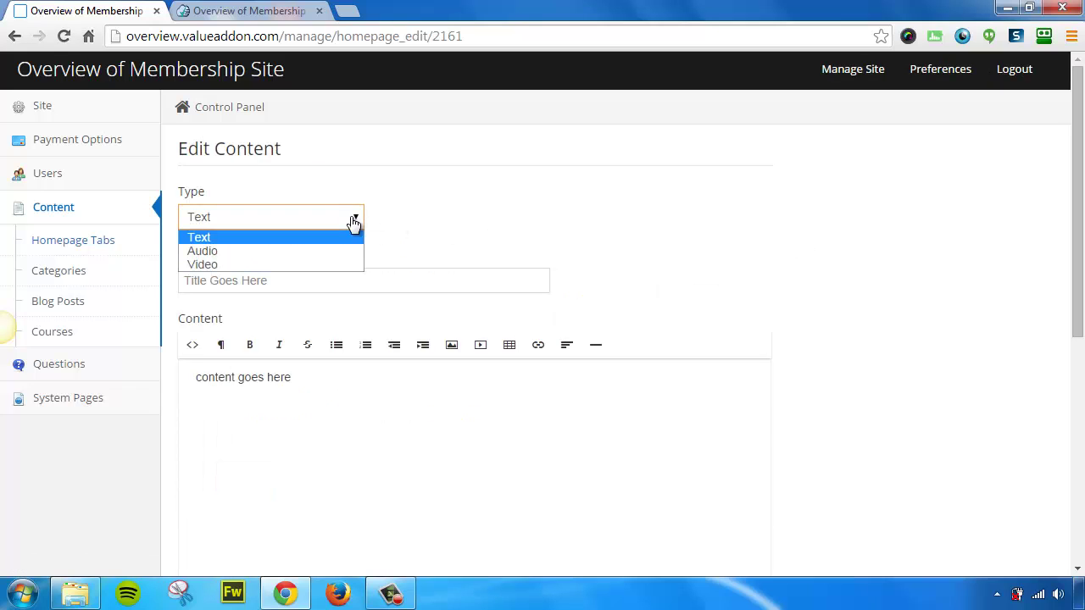
pyautogui.click(271, 264)
pyautogui.tripleClick(319, 281)
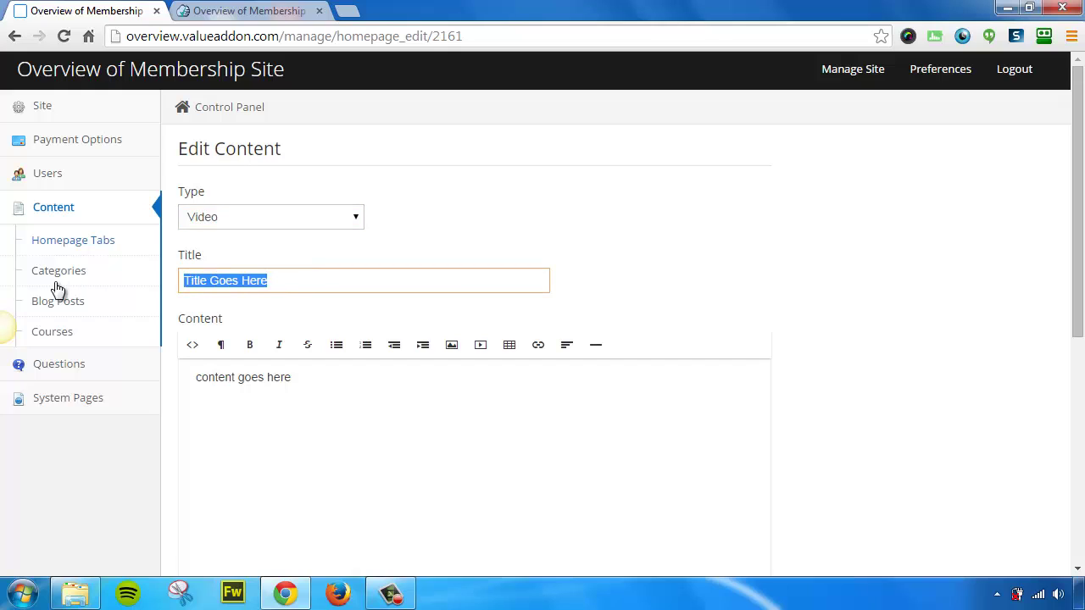
pyautogui.write('We')
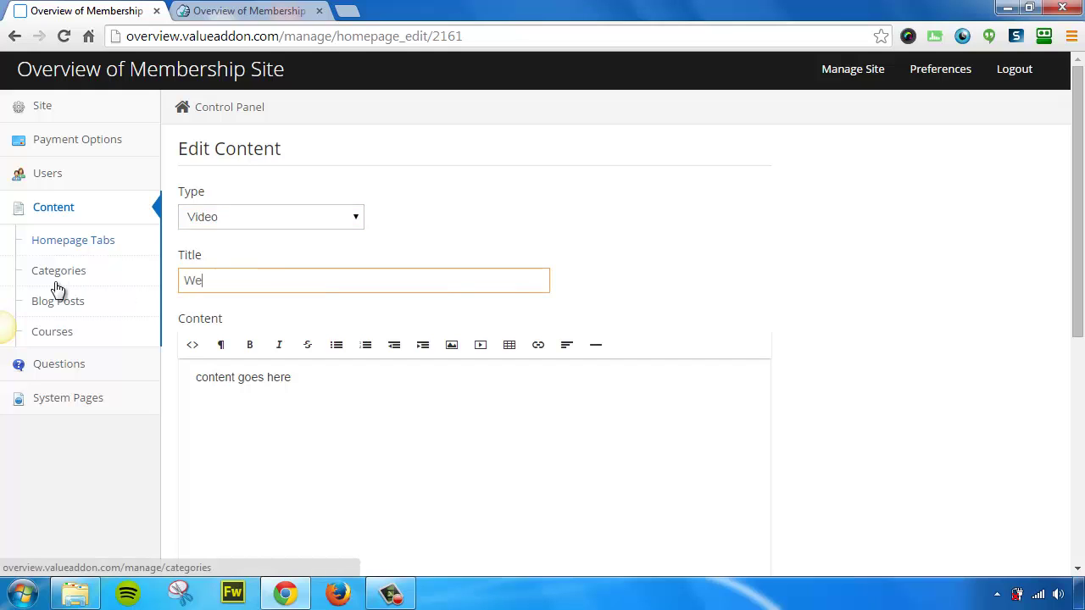
pyautogui.write('lcome To My Site')
# Replace the placeholder body text with "Welcome to the members area of my new membership site."
pyautogui.tripleClick(342, 380)
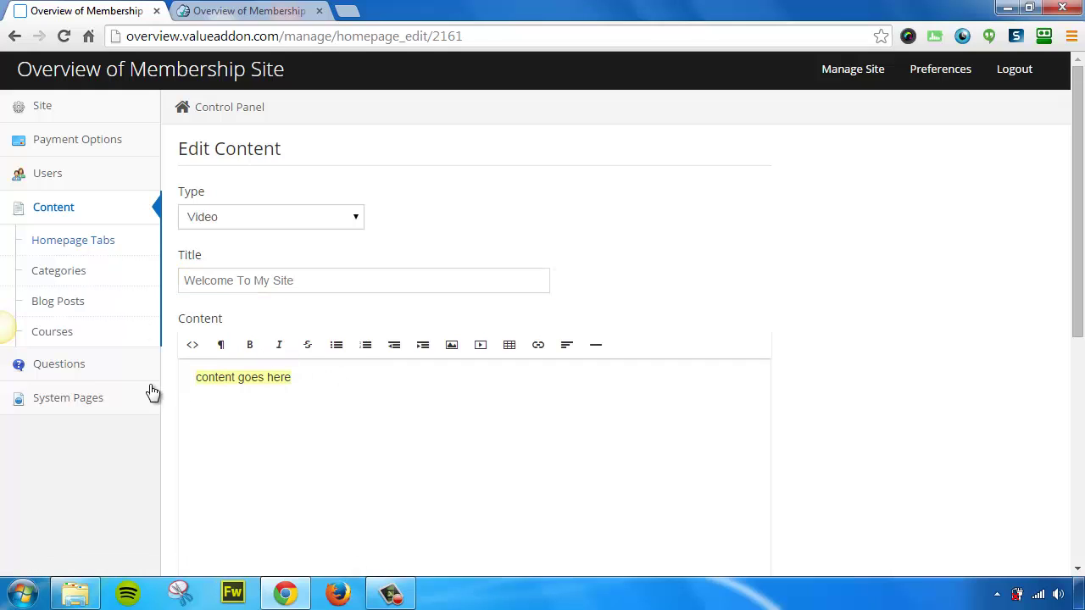
pyautogui.write('Welcome ')
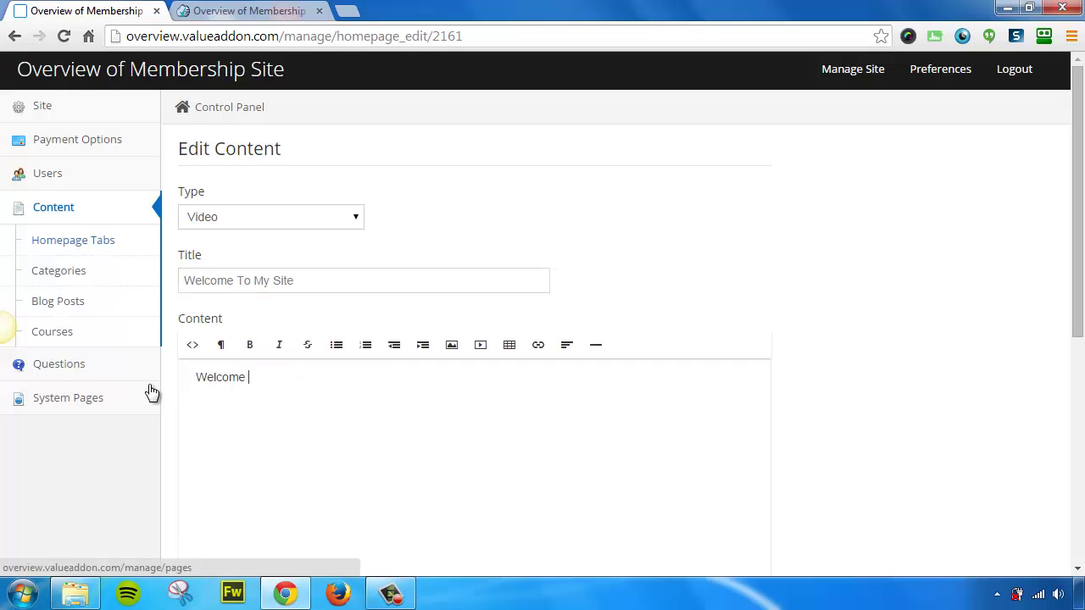
pyautogui.write('to the members area of my new mem')
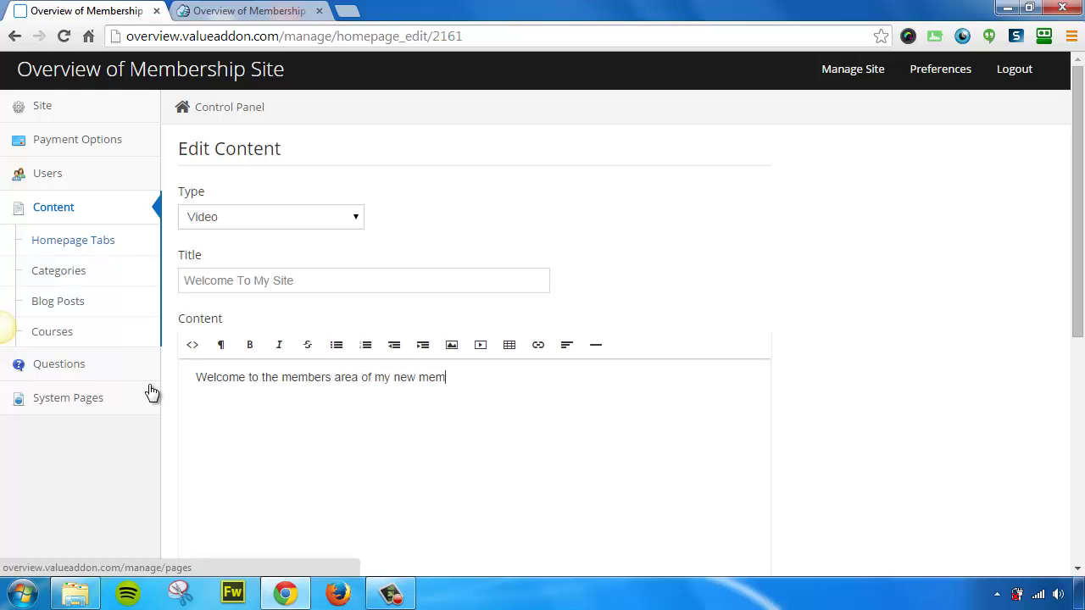
pyautogui.write('bership site.')
# Upload 1card_trick.mp4 to the welcome content, keep it as the primary file, and save the changes
pyautogui.scroll(-3, 728, 240)
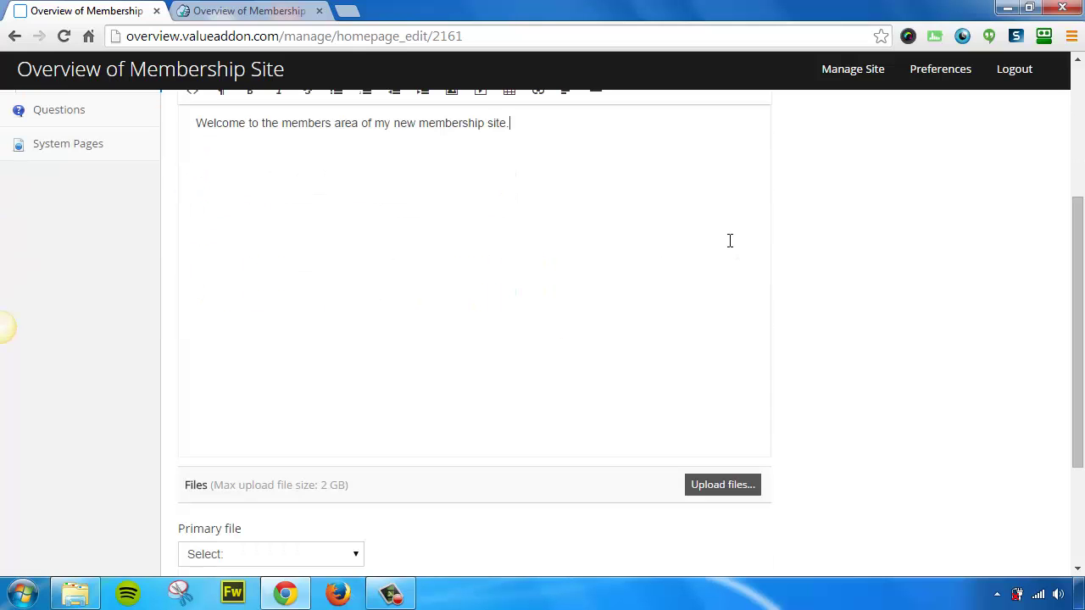
pyautogui.click(722, 484)
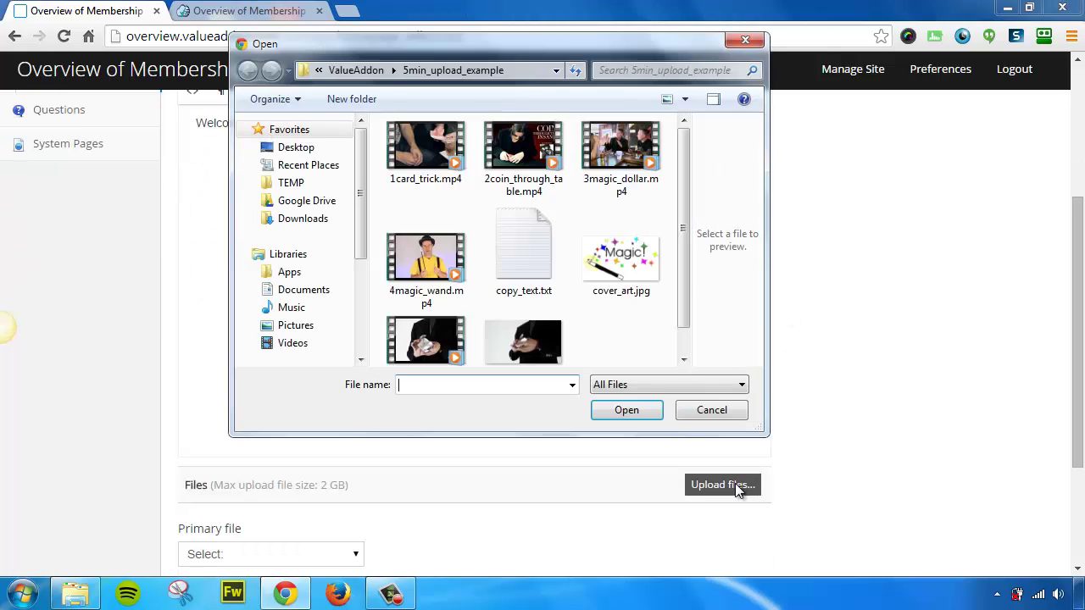
pyautogui.click(455, 169)
pyautogui.click(624, 409)
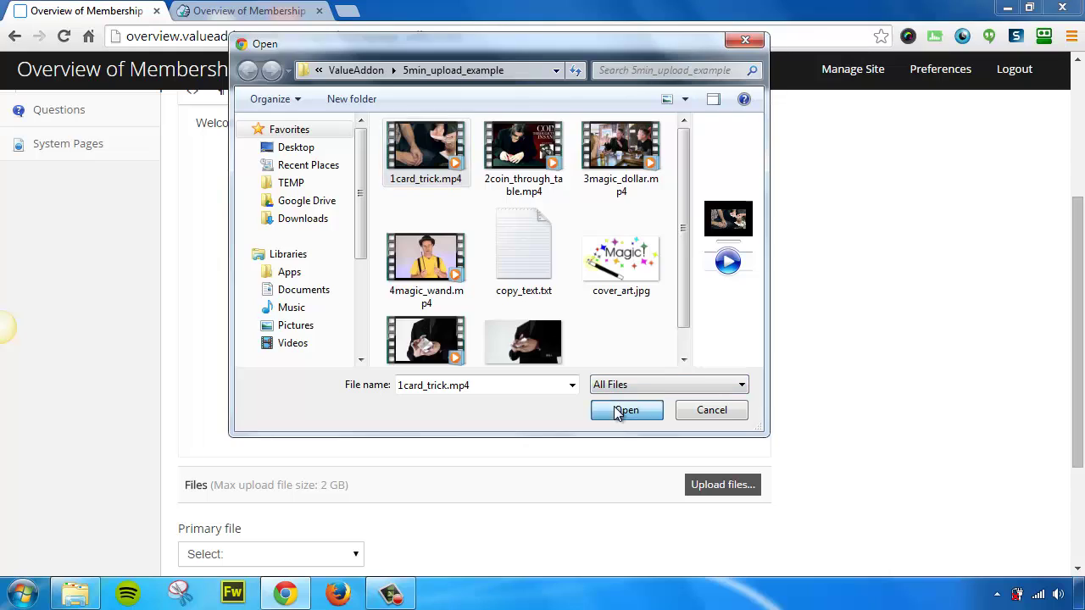
pyautogui.moveTo(1079, 297); pyautogui.dragTo(1060, 426)
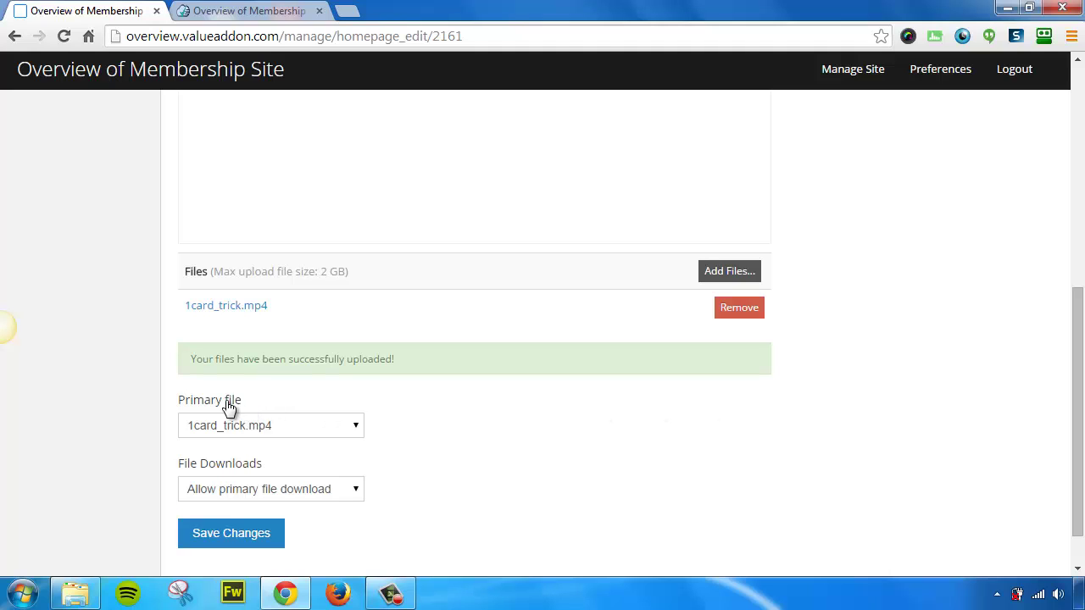
pyautogui.click(265, 429)
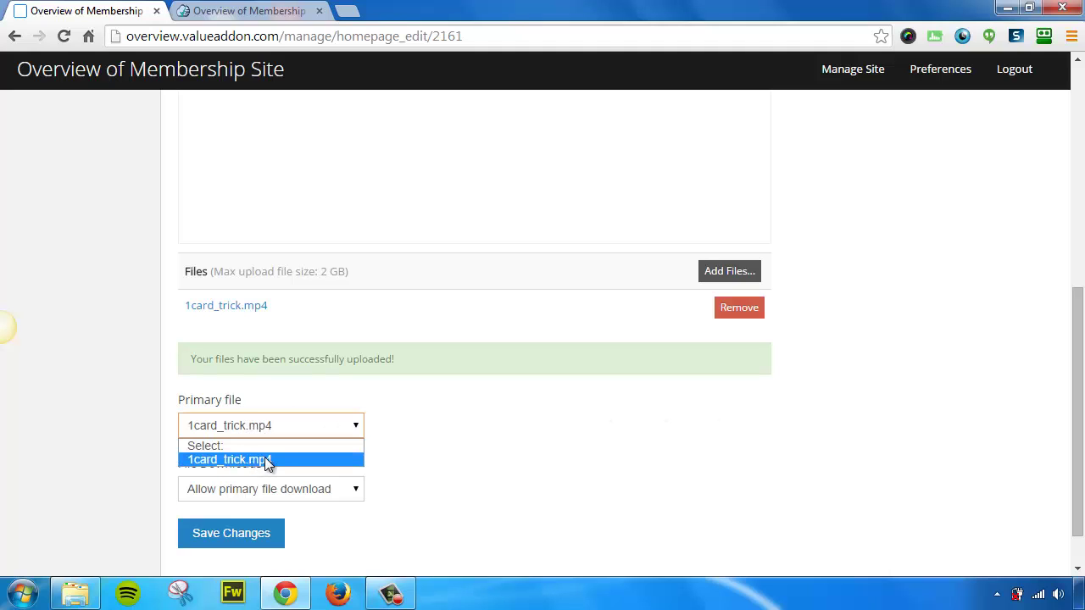
pyautogui.click(398, 462)
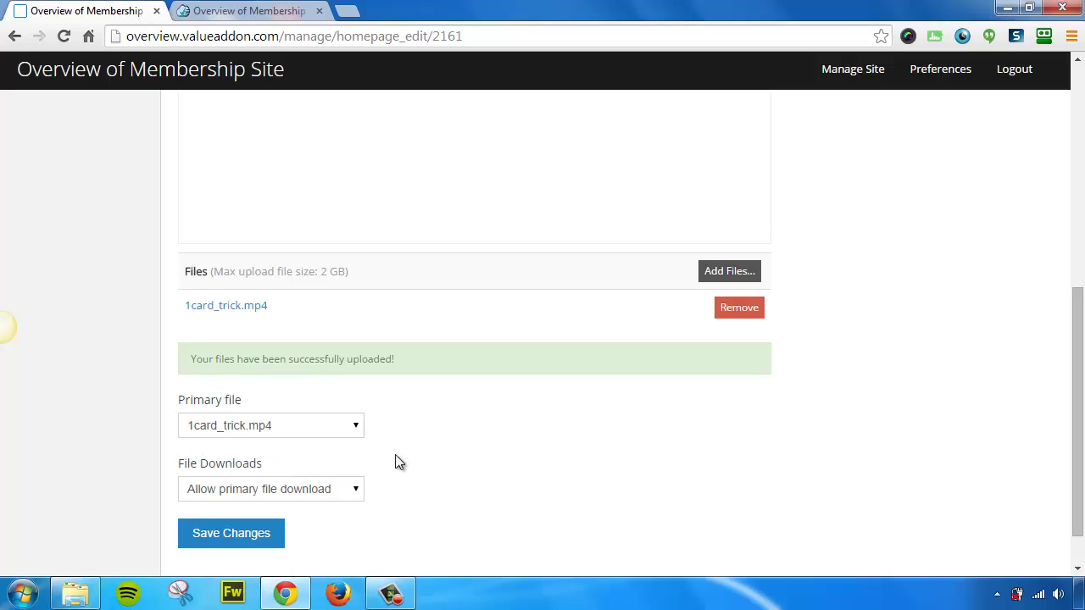
pyautogui.click(226, 534)
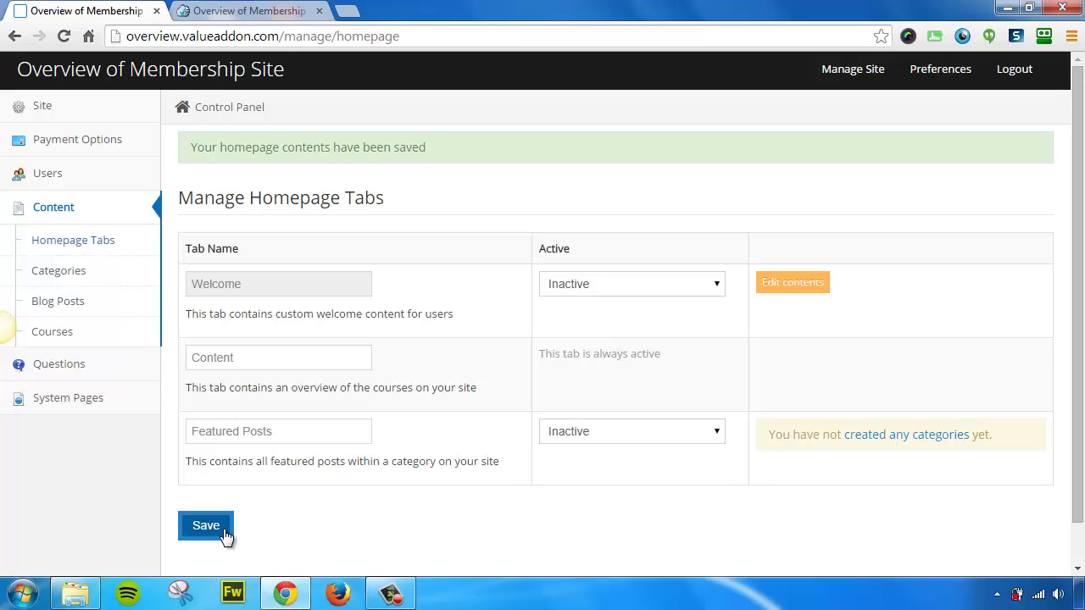
# Set the Welcome homepage tab to Active and save the homepage tab settings
pyautogui.click(620, 293)
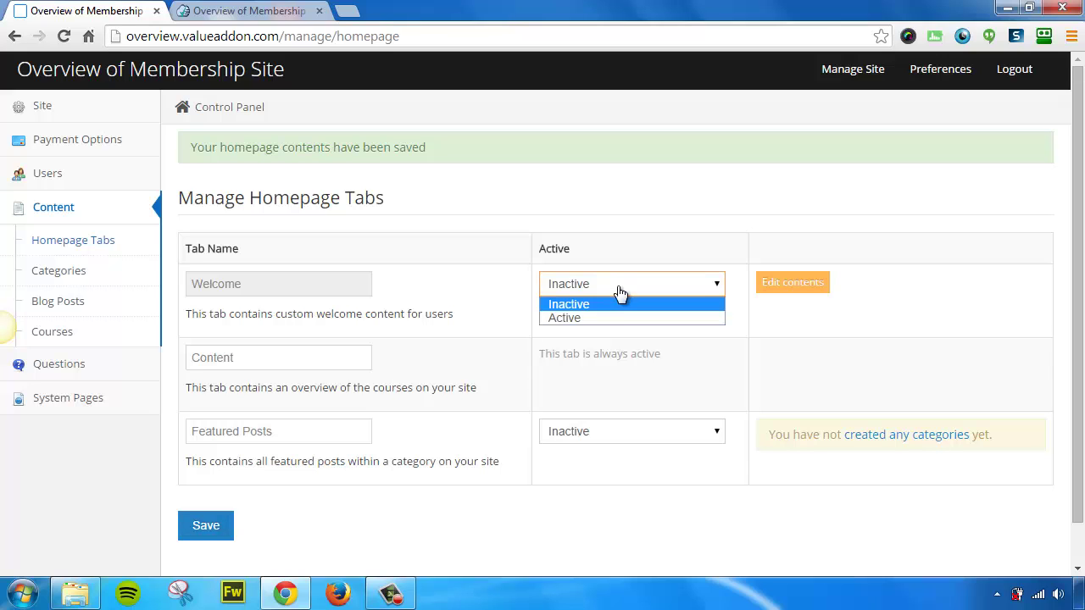
pyautogui.click(587, 317)
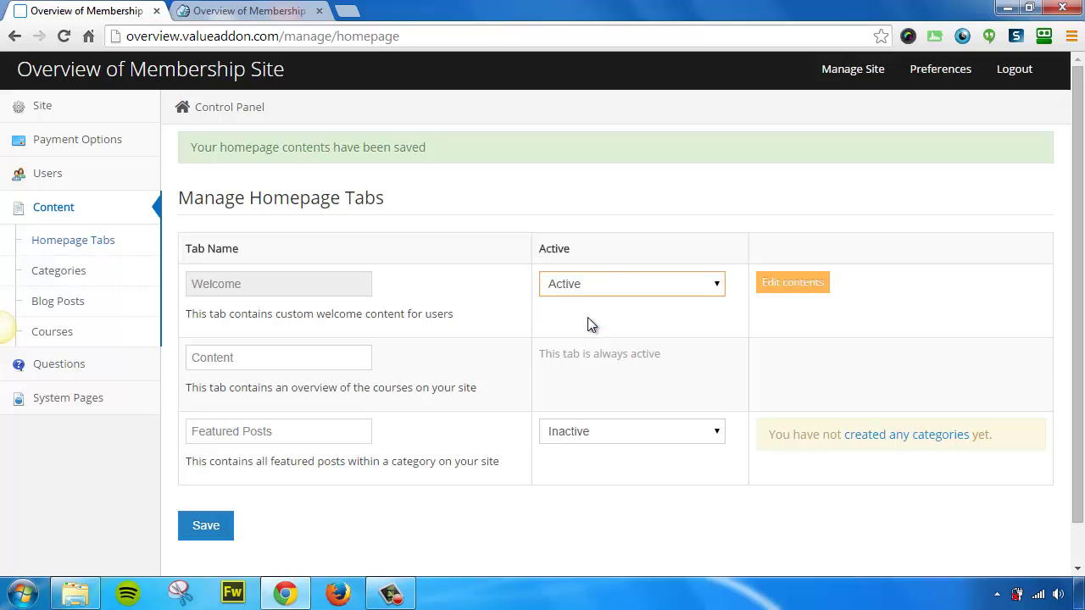
pyautogui.click(214, 525)
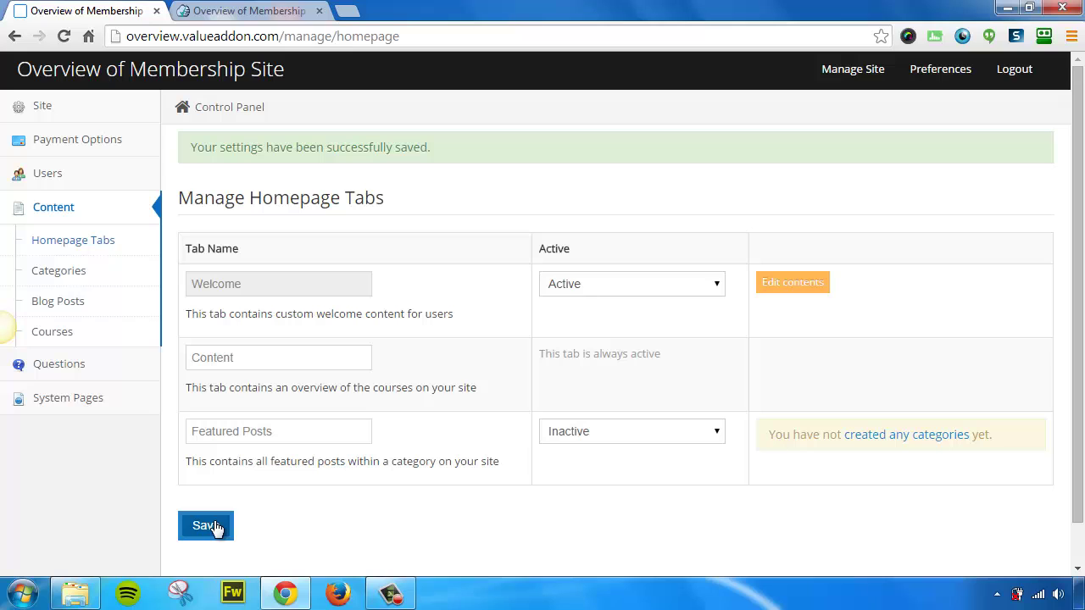
# Reload the public homepage and check the welcome message and the Content tab
pyautogui.click(252, 12)
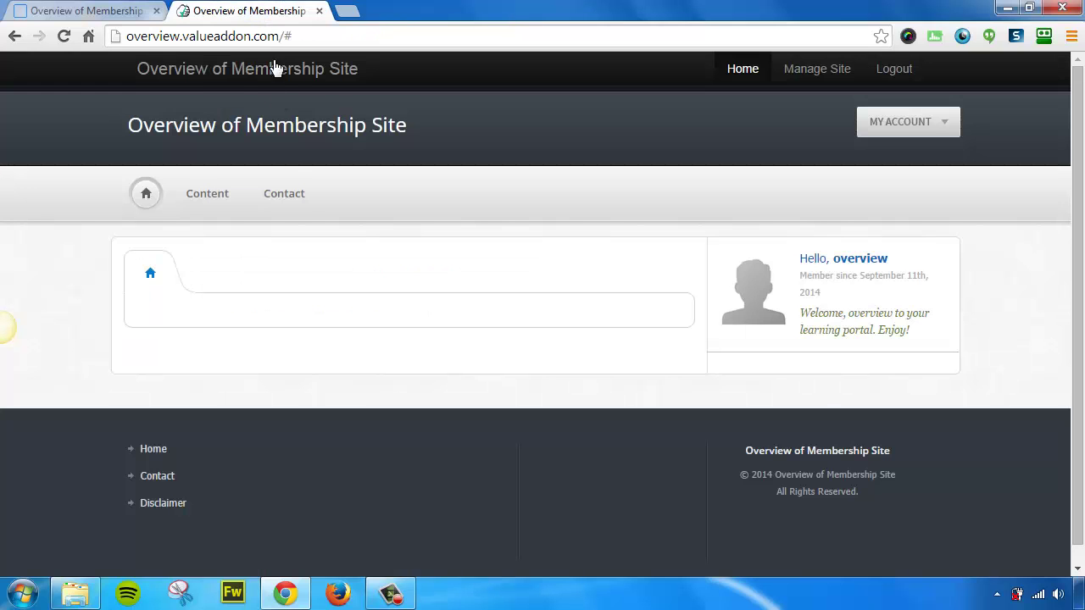
pyautogui.click(65, 42)
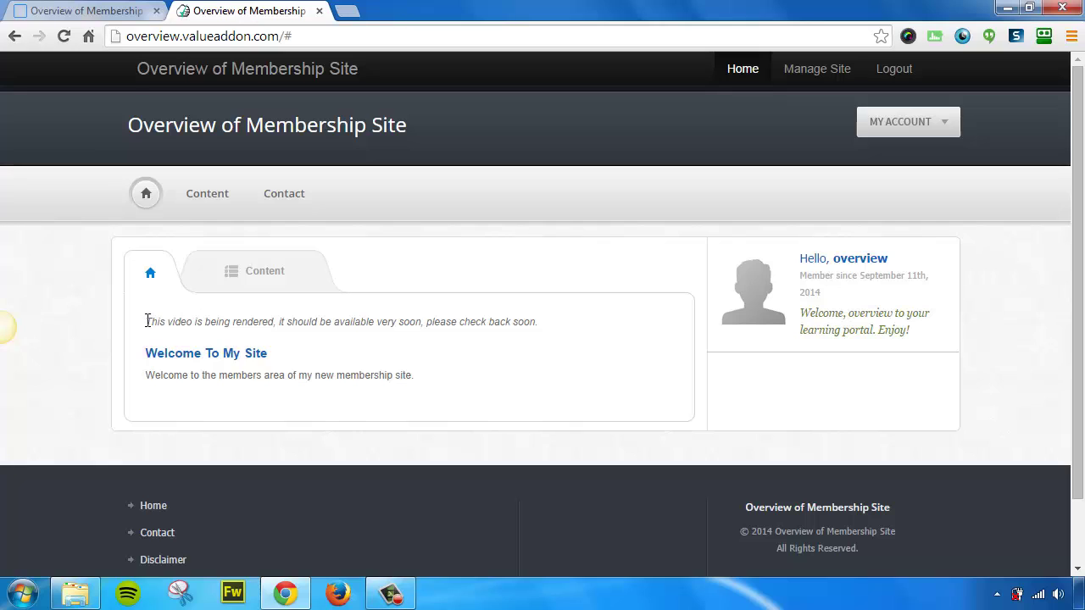
pyautogui.moveTo(146, 321); pyautogui.dragTo(546, 313)
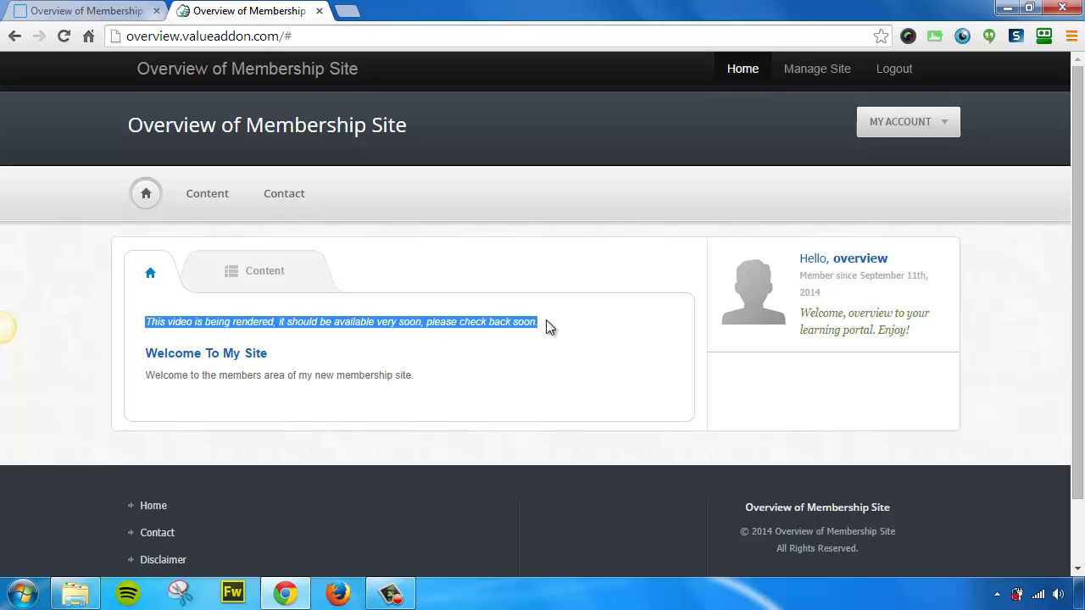
pyautogui.click(547, 322)
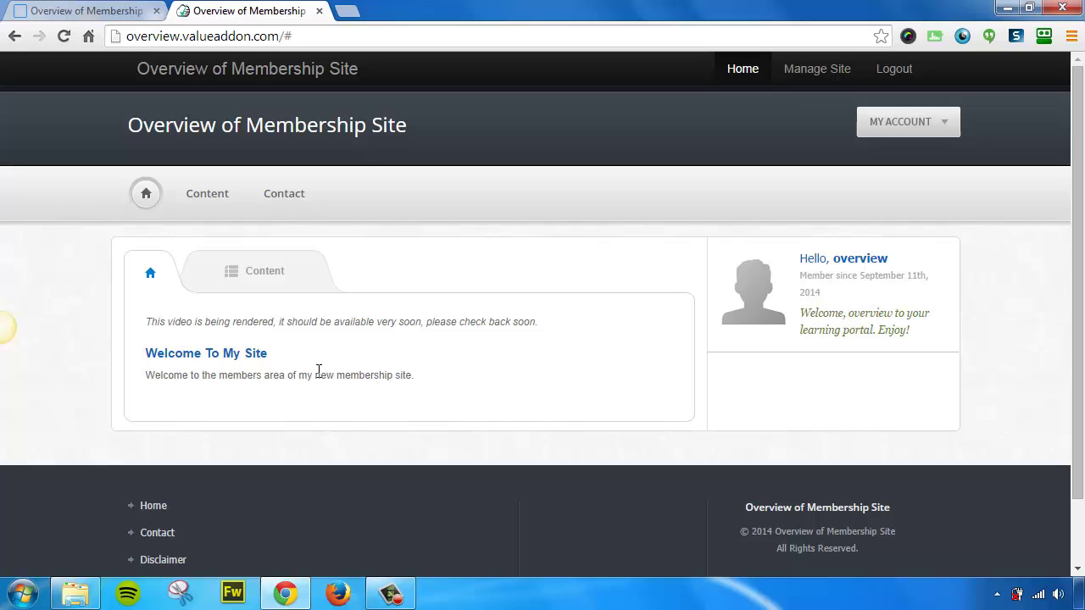
pyautogui.click(265, 273)
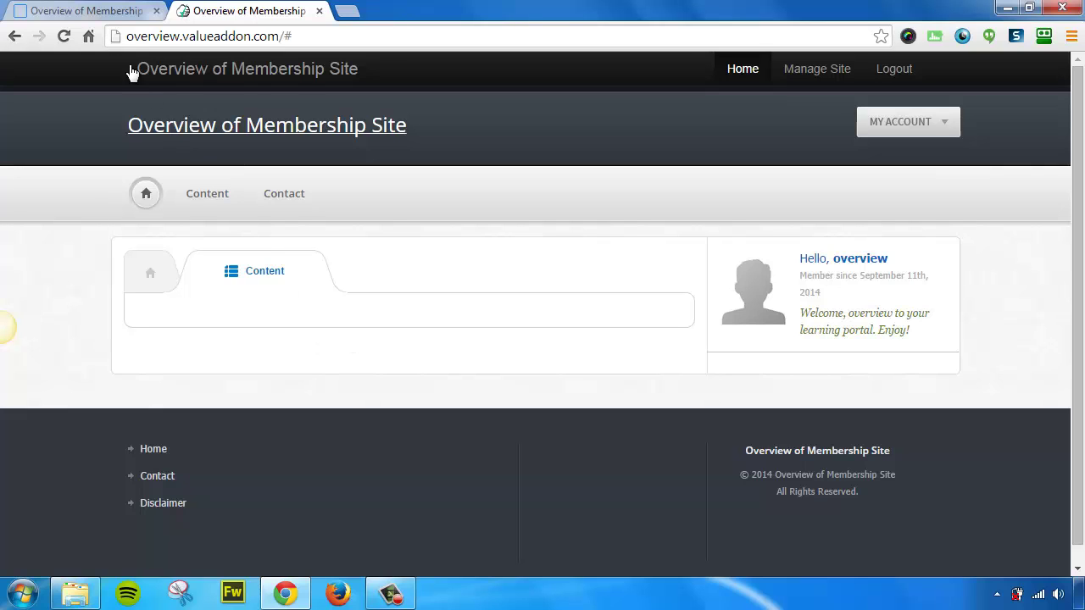
# Back in the site management area, start a new course named "Magic Tricks 101" with cover_art.jpg as its thumbnail image
pyautogui.click(98, 11)
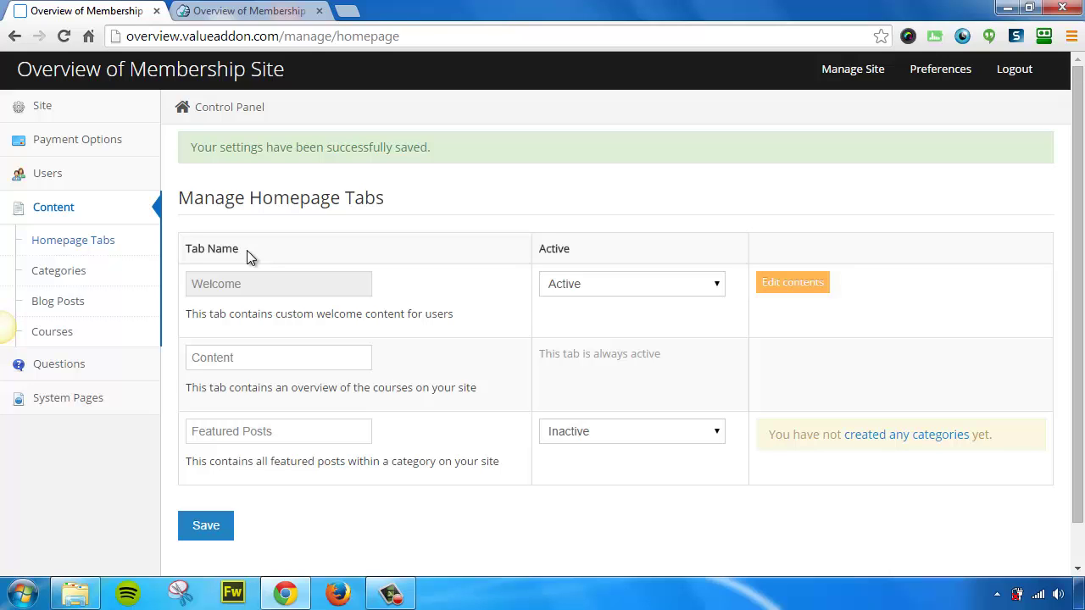
pyautogui.click(75, 334)
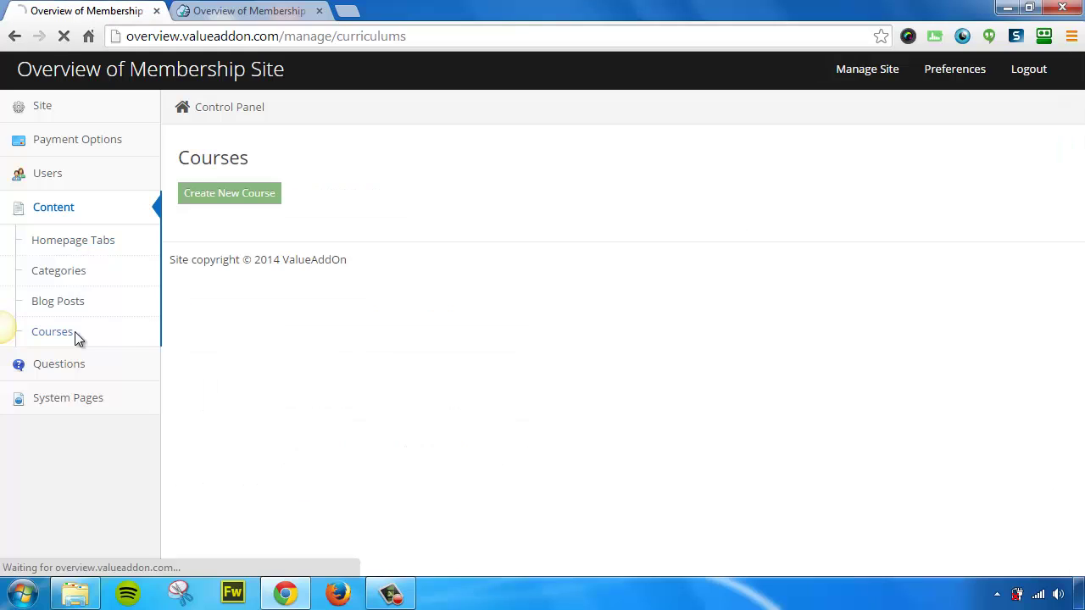
pyautogui.click(227, 200)
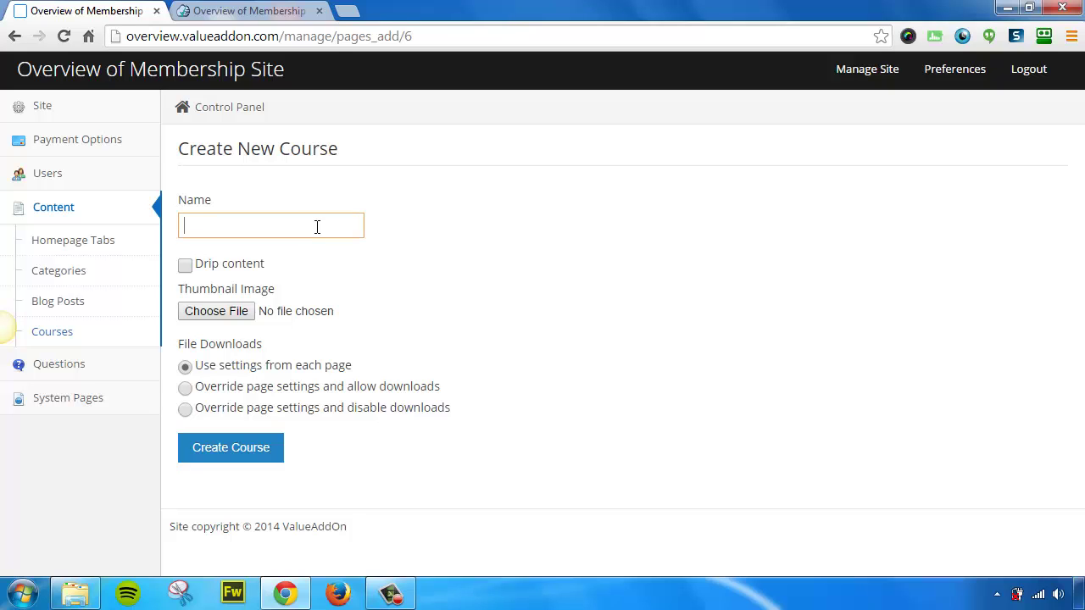
pyautogui.write('Magic Tricks 101')
pyautogui.click(226, 310)
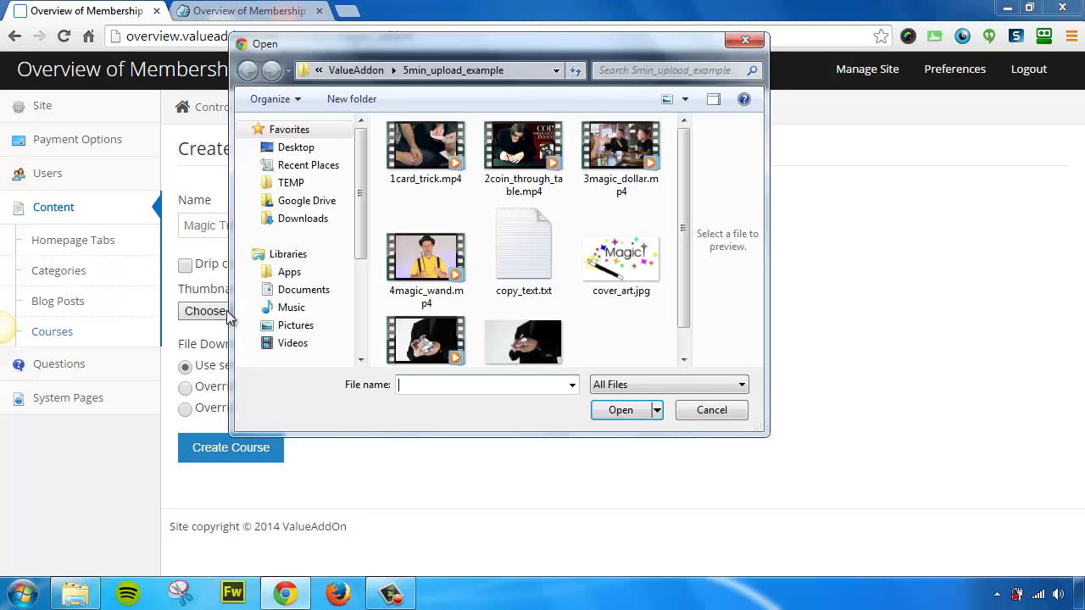
pyautogui.click(617, 268)
pyautogui.click(620, 411)
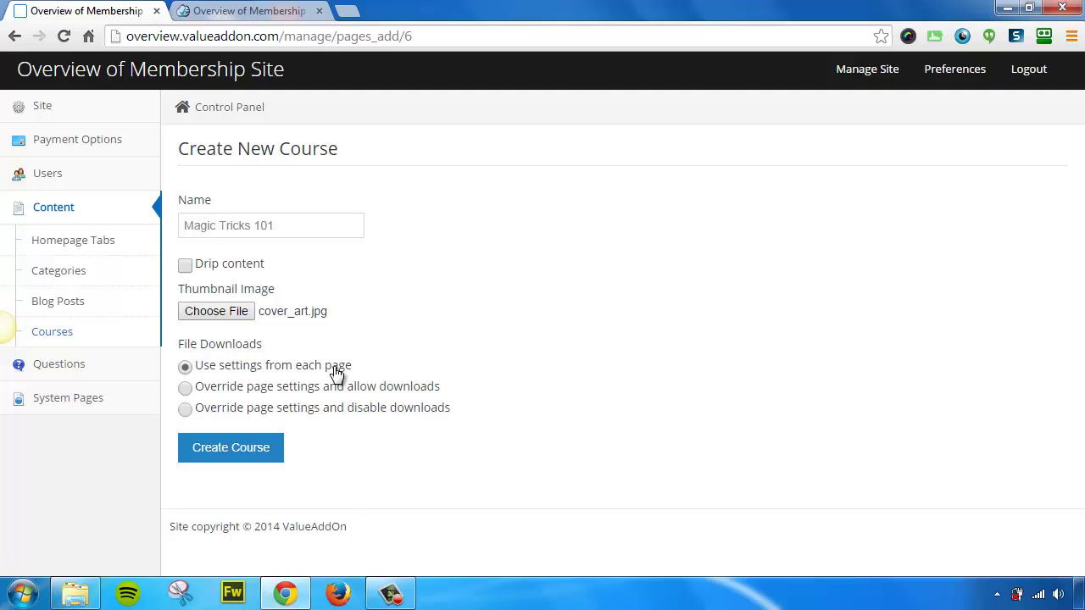
# Set the course's file downloads to "Override page settings and disable downloads" and create the course
pyautogui.click(187, 389)
pyautogui.click(186, 411)
pyautogui.click(231, 449)
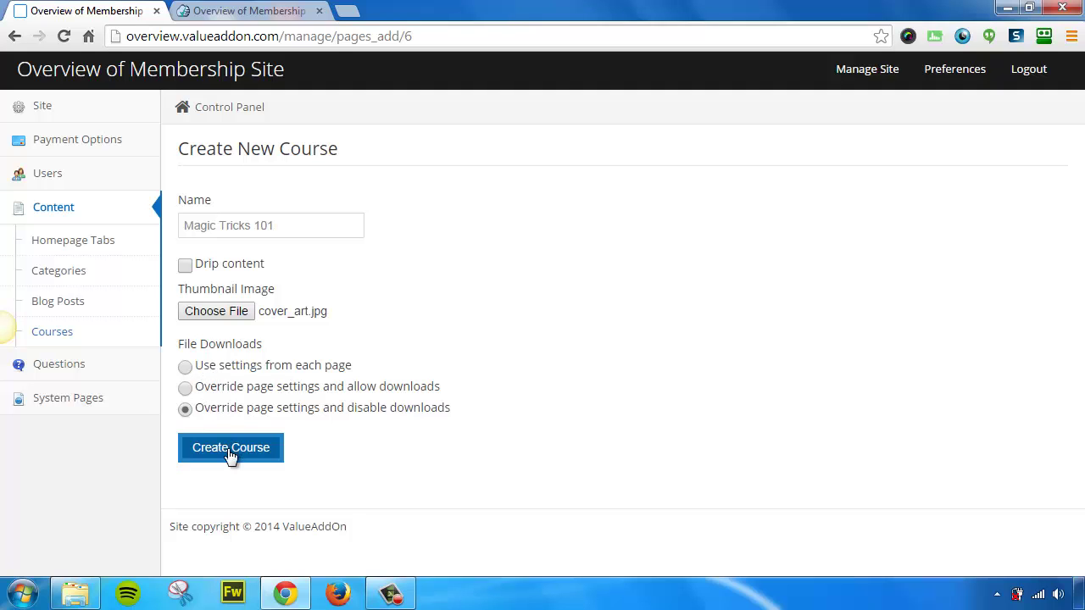
pyautogui.click(229, 454)
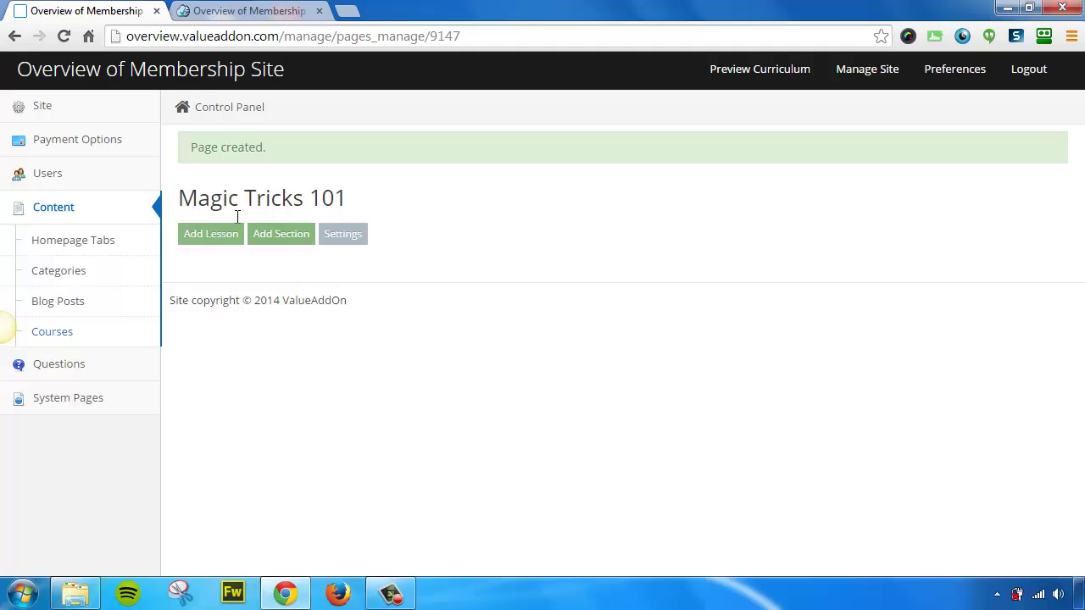
# Reload the public homepage, view the Content tab's available courses, and open the Magic Tricks 101 course
pyautogui.click(266, 12)
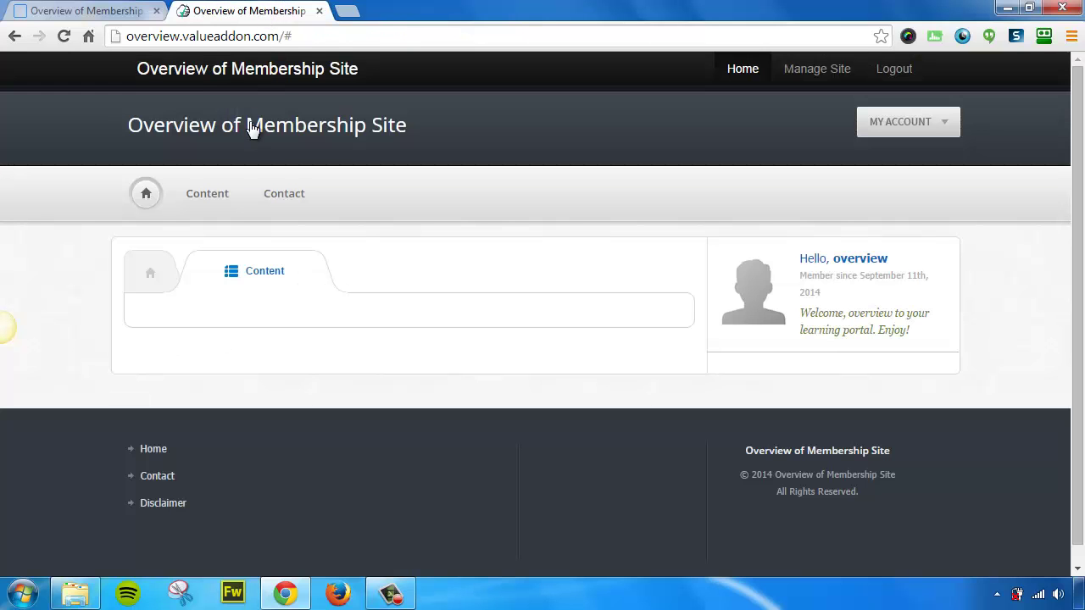
pyautogui.click(64, 36)
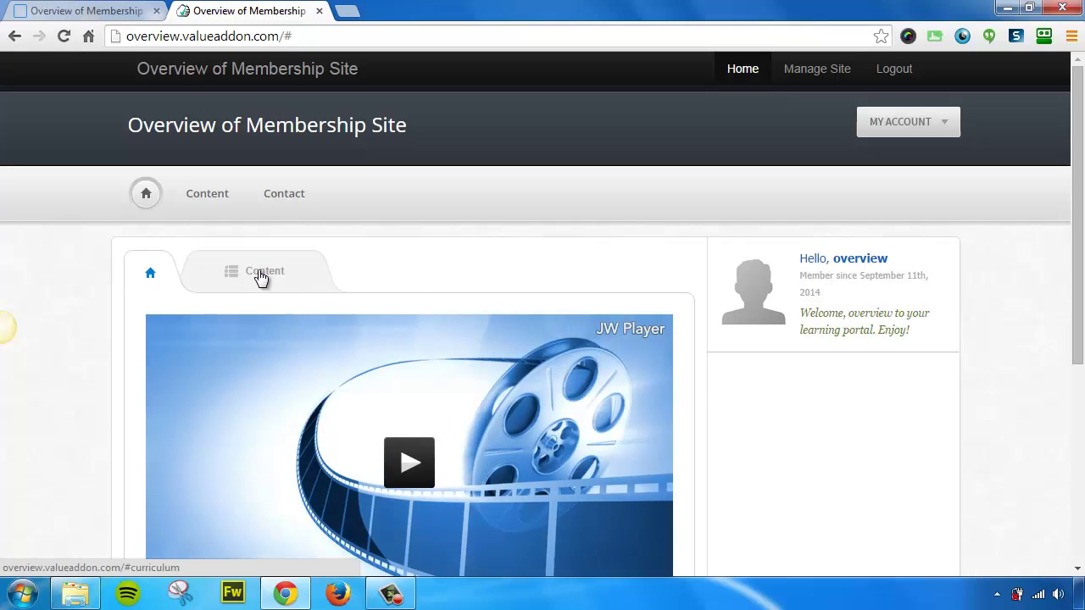
pyautogui.click(262, 273)
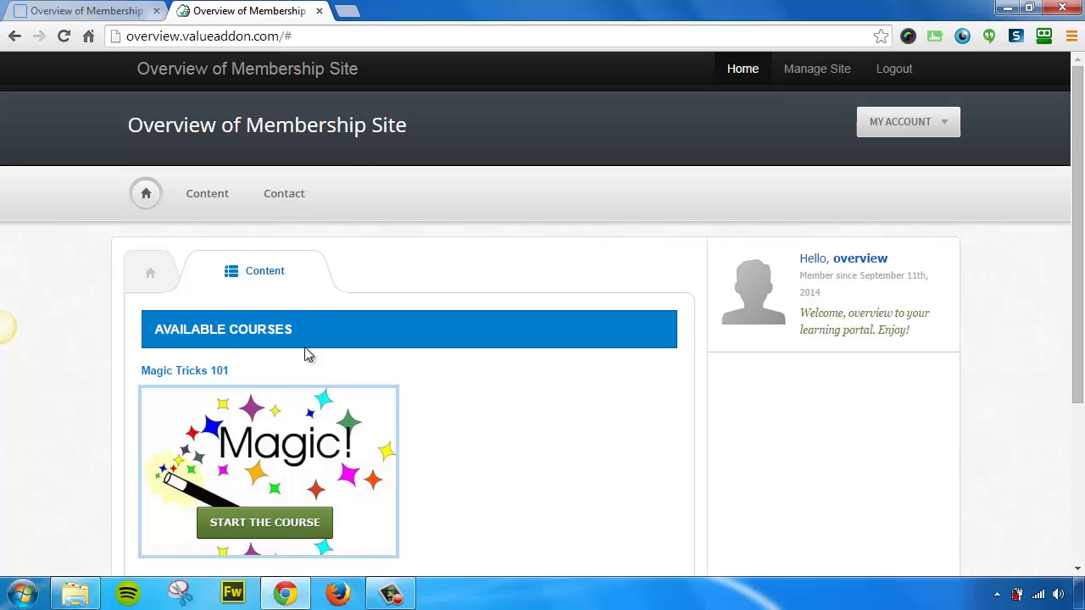
pyautogui.click(271, 523)
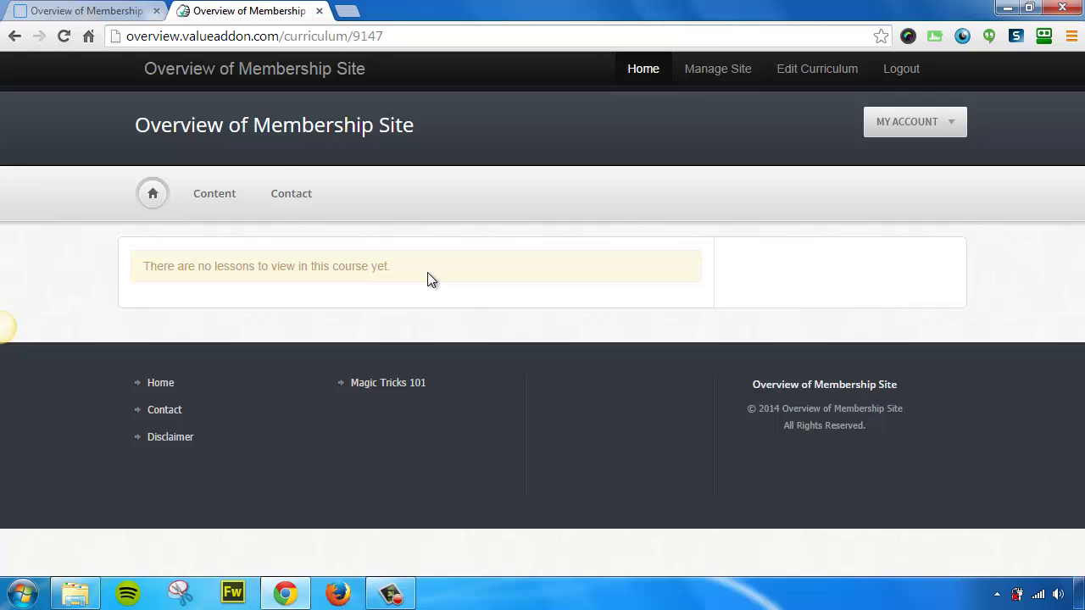
# Back in the site management area, add a section named "Getting Started" to the Magic Tricks 101 course
pyautogui.click(92, 17)
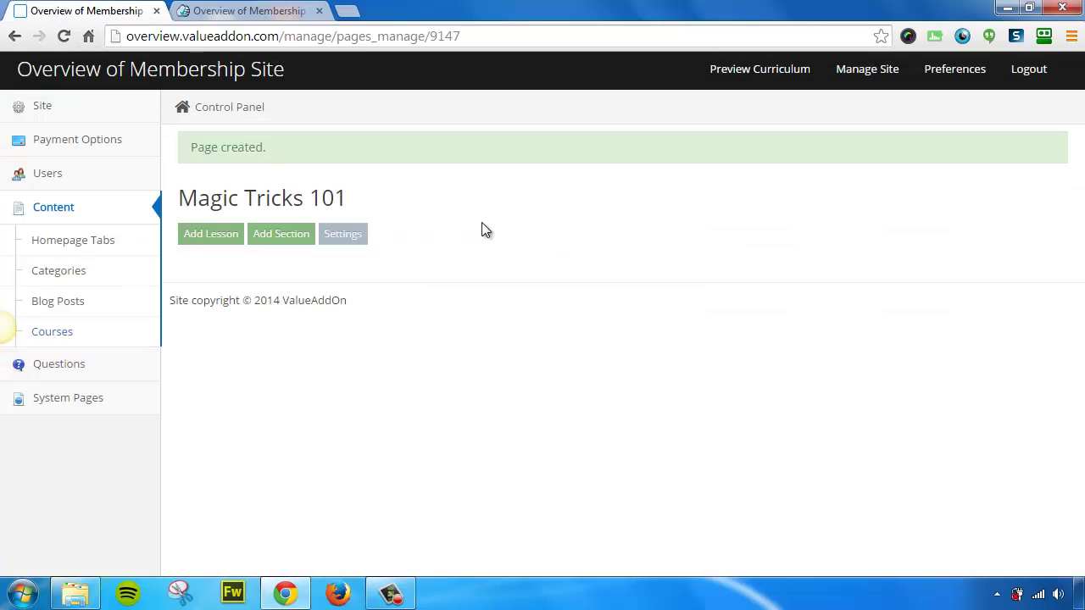
pyautogui.click(282, 241)
pyautogui.click(273, 223)
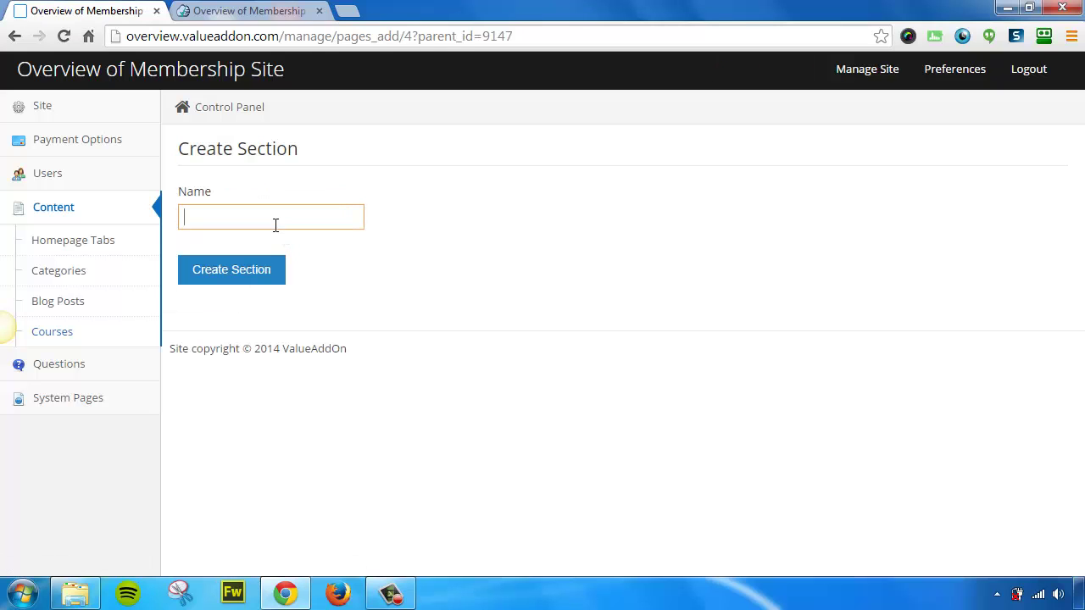
pyautogui.write('Getting Satrte')
pyautogui.press('BackSpace')
pyautogui.press('BackSpace')
pyautogui.press('BackSpace')
pyautogui.press('BackSpace')
pyautogui.press('BackSpace')
pyautogui.write('tarted')
pyautogui.click(222, 272)
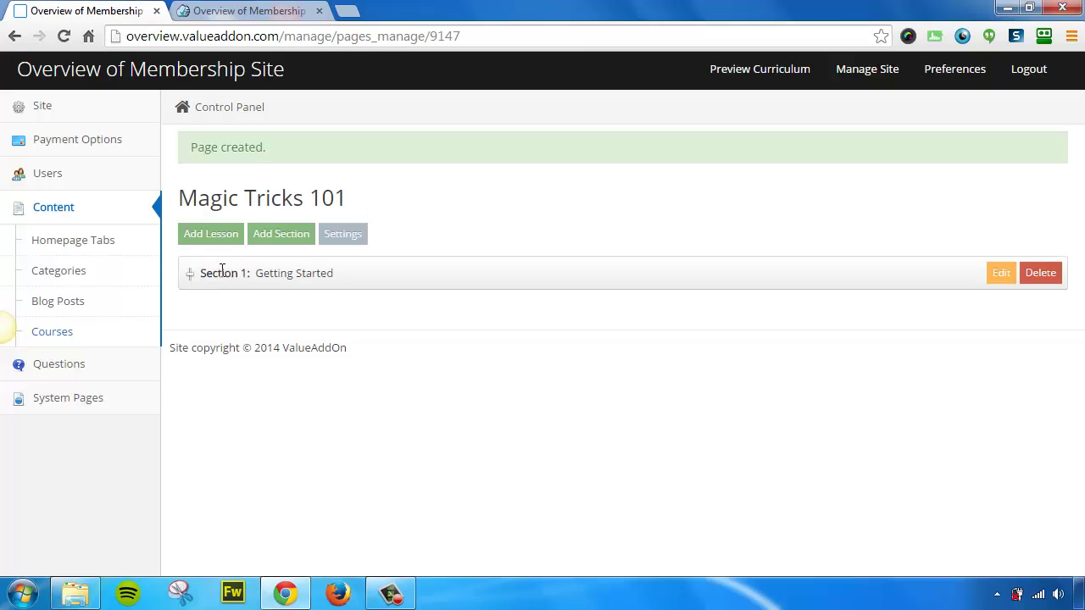
# Start a new lesson in the course with the type Video and the title "Card Tricks"
pyautogui.click(214, 234)
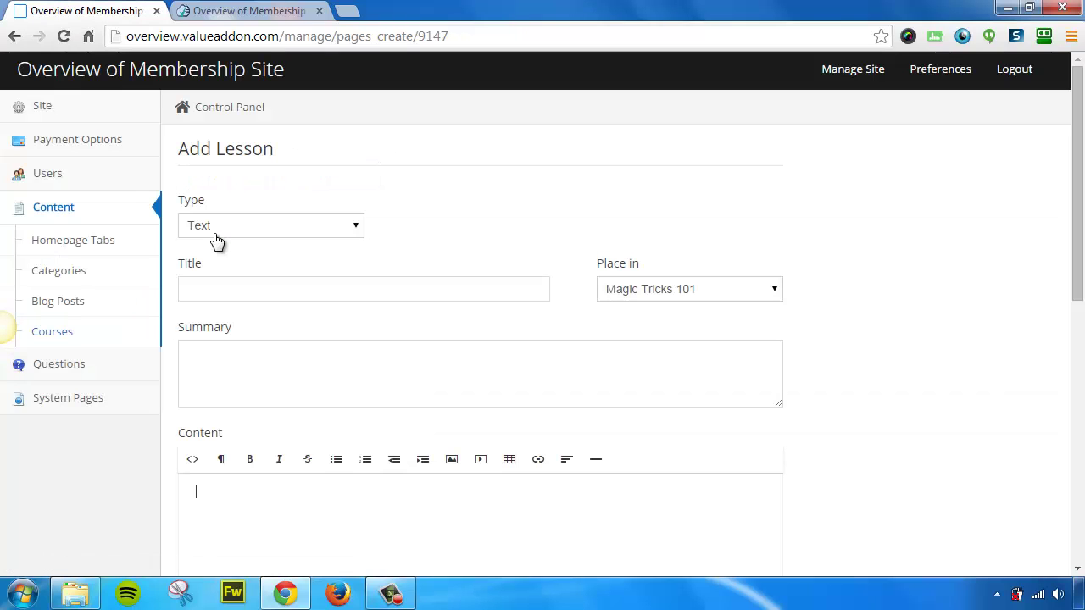
pyautogui.click(273, 235)
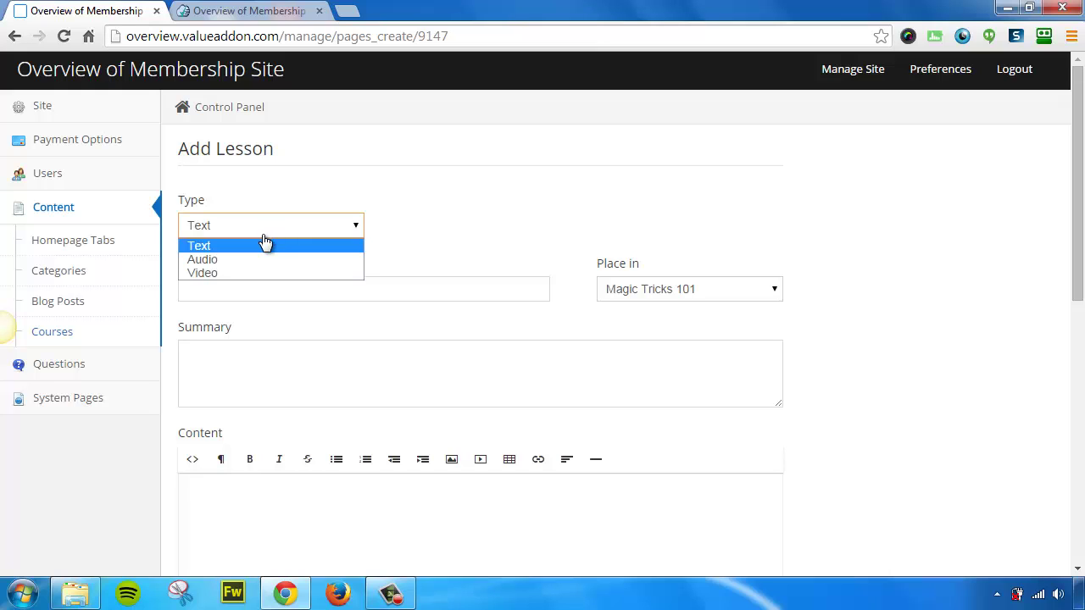
pyautogui.click(220, 274)
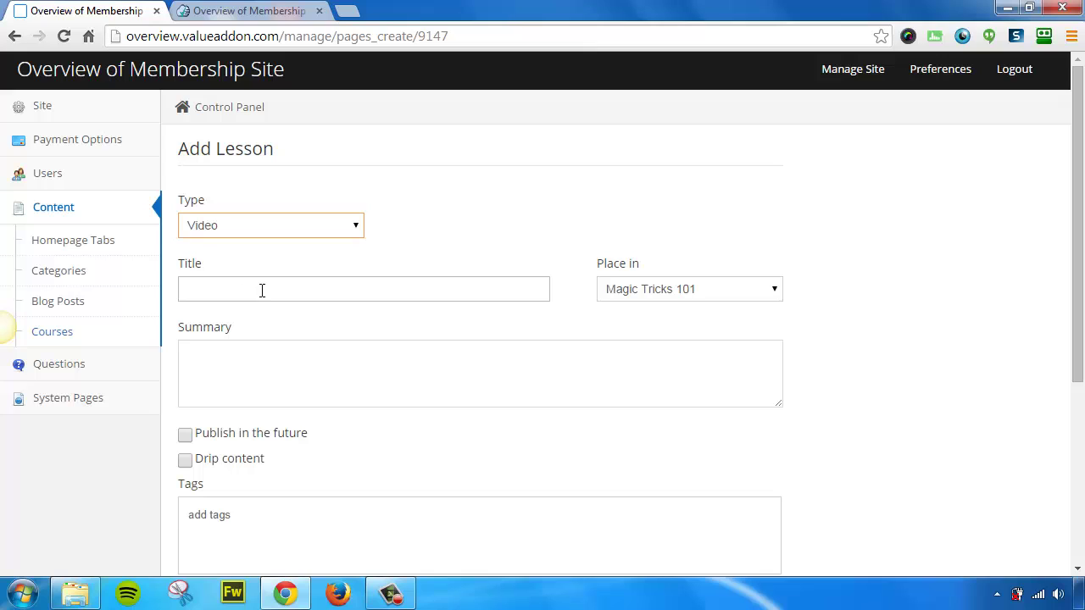
pyautogui.click(262, 290)
pyautogui.write('Card Tricks')
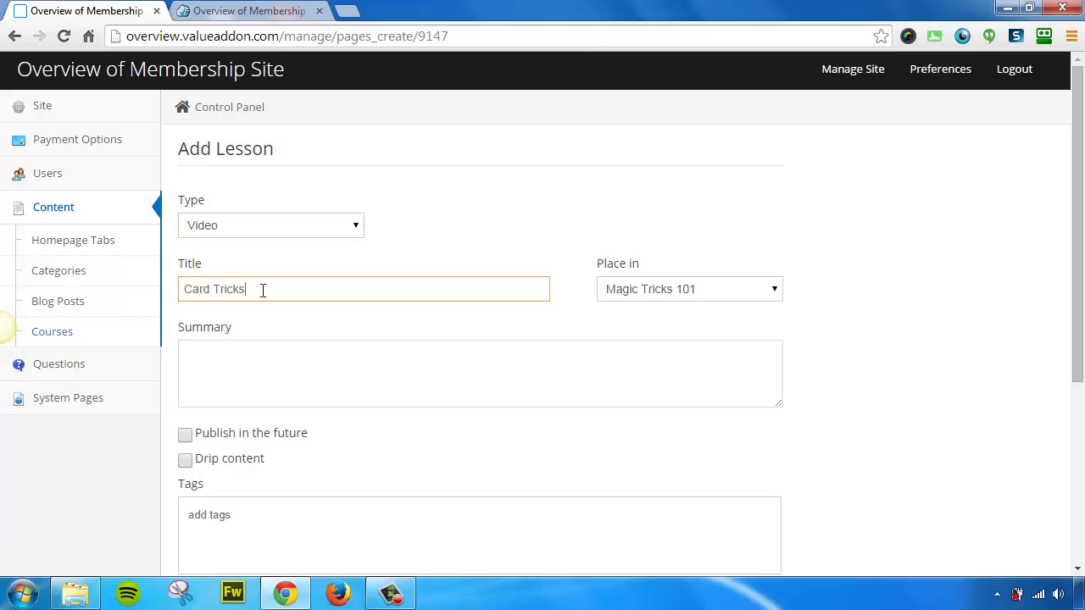
pyautogui.press('Tab')
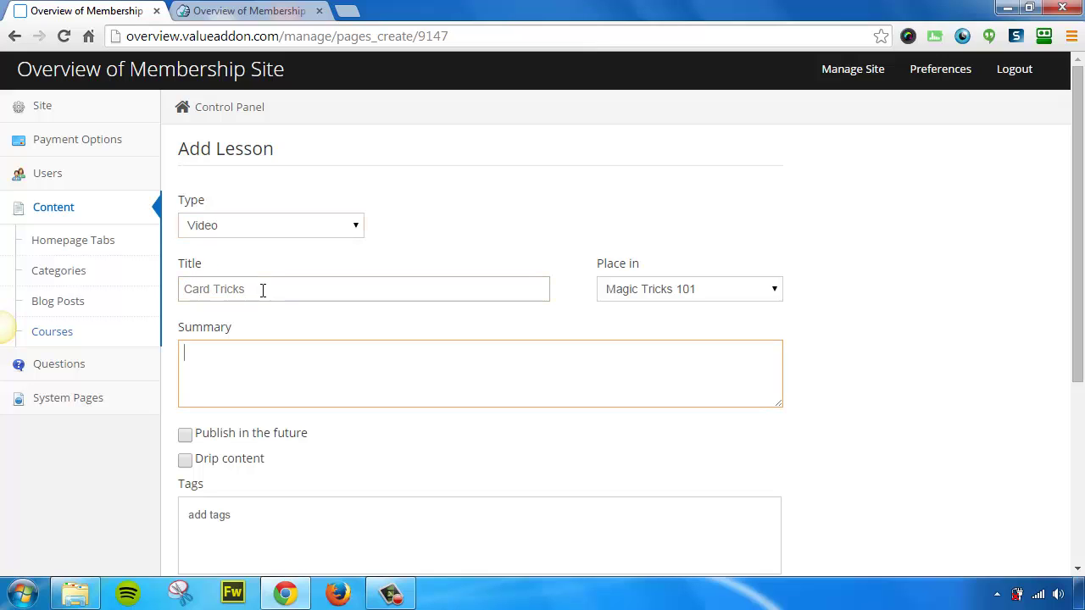
# Enter the lesson summary "Learn how to magic card tricks in this video lesson."
pyautogui.scroll(-1, 293, 364)
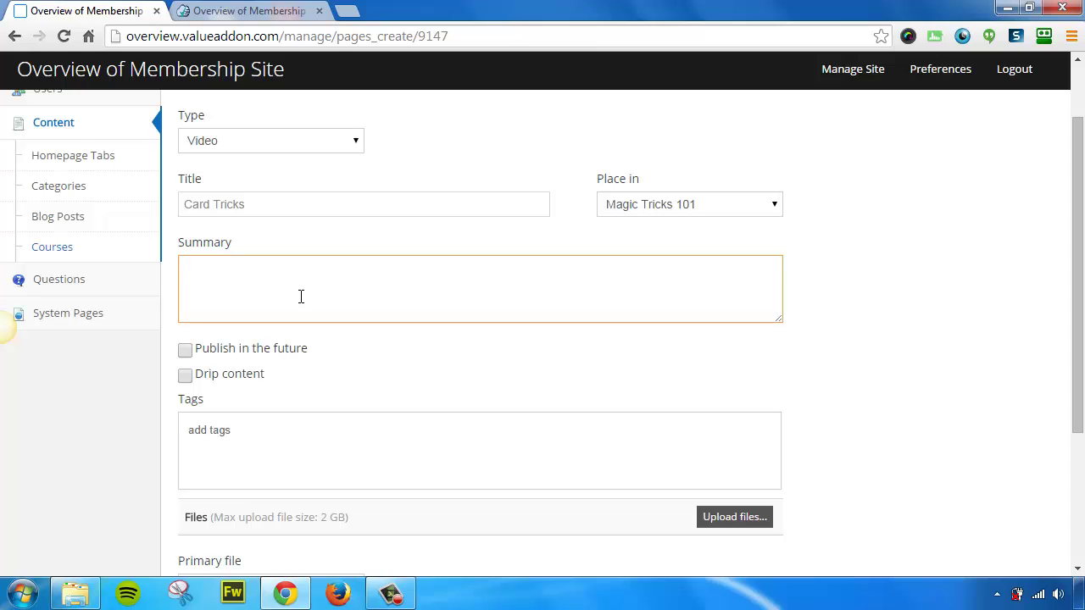
pyautogui.write('Learn how to magi')
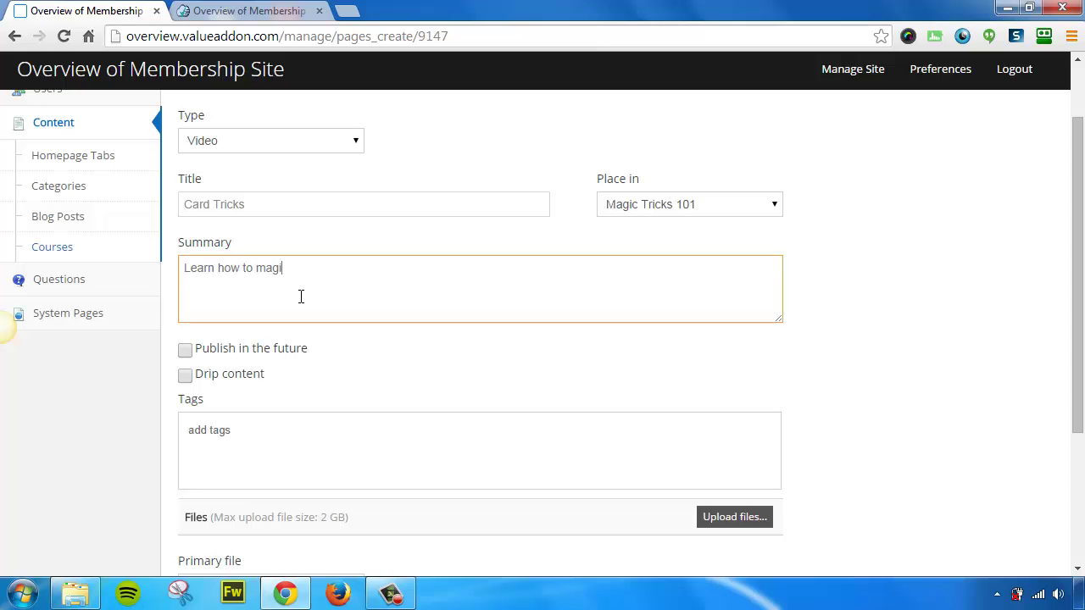
pyautogui.write('c card tricks in this video lesson.')
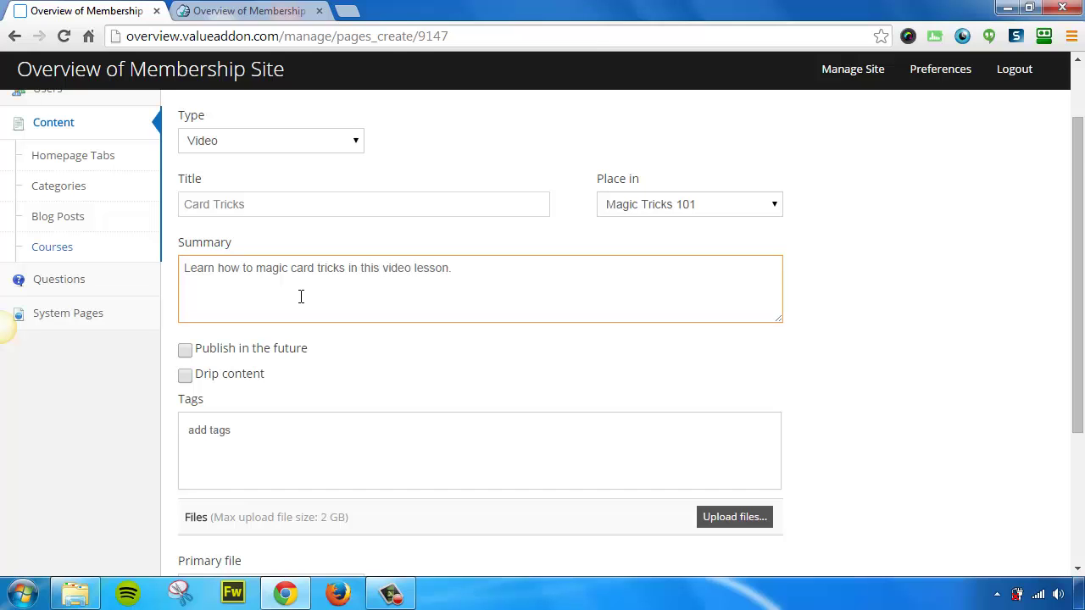
# Try the lesson's future publishing option and a 3-day content drip, and switch both off again
pyautogui.scroll(-1, 291, 309)
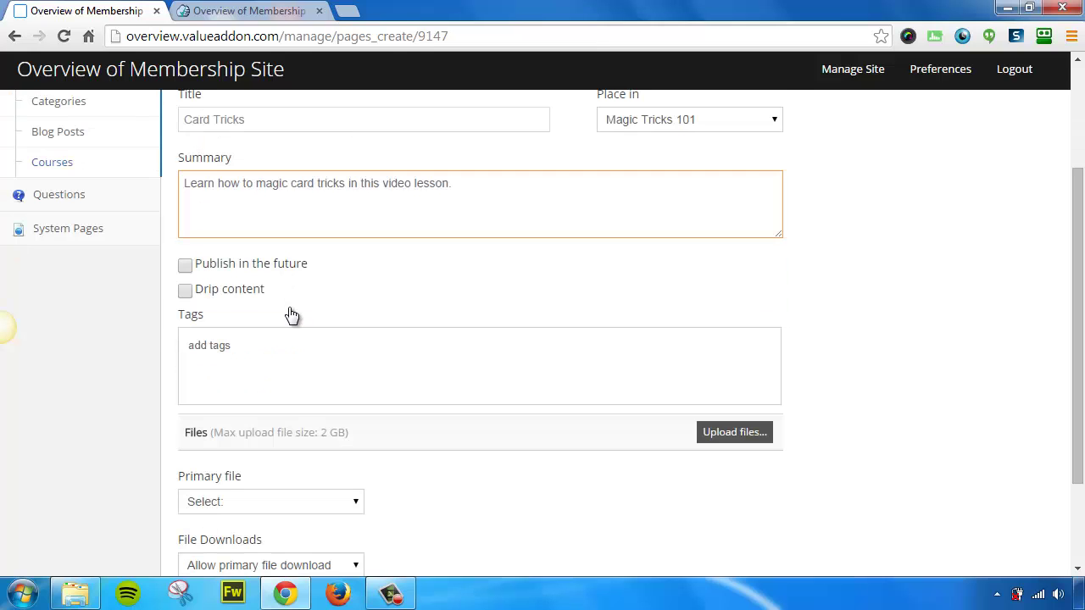
pyautogui.click(186, 268)
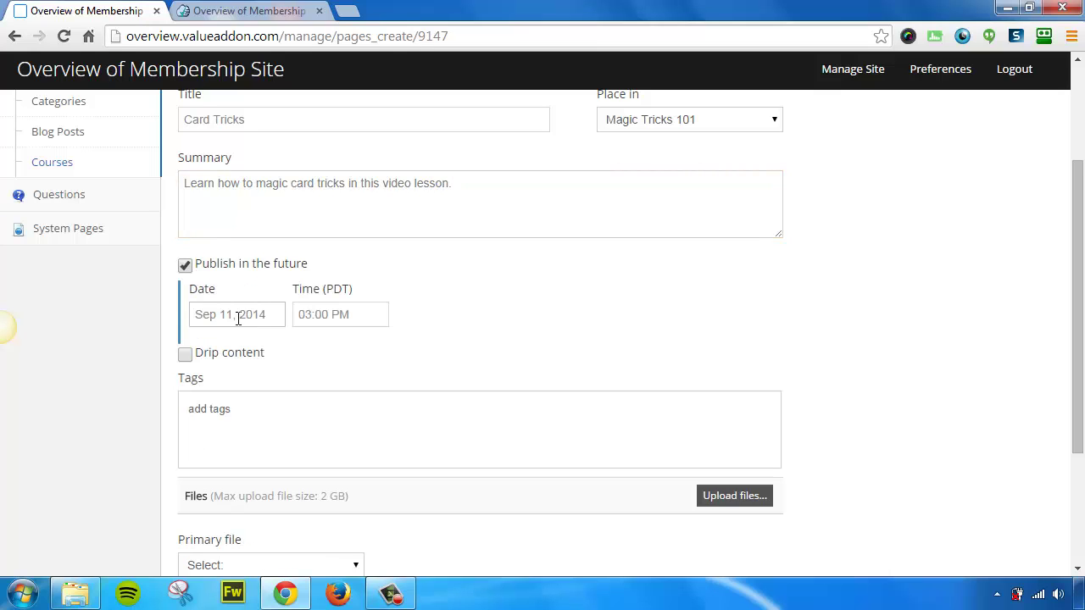
pyautogui.click(319, 312)
pyautogui.click(185, 268)
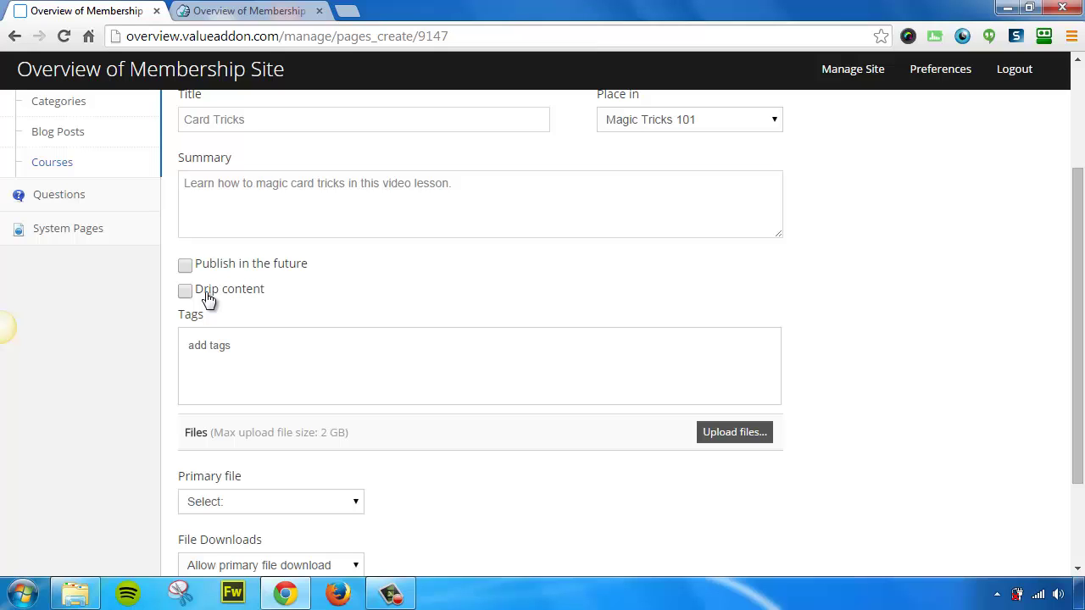
pyautogui.click(185, 290)
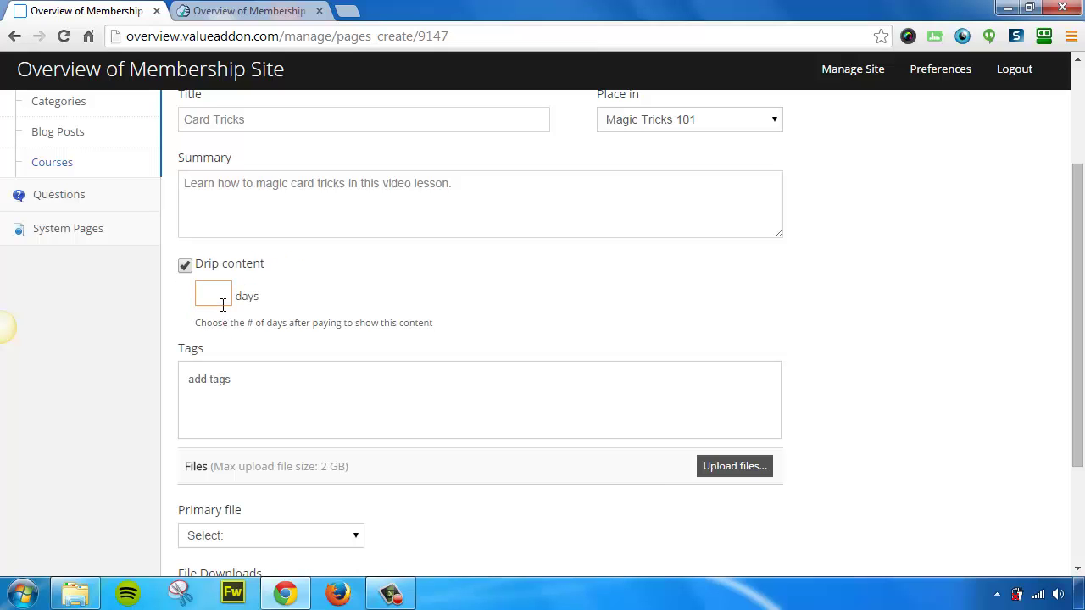
pyautogui.write('3')
pyautogui.press('BackSpace')
pyautogui.click(185, 266)
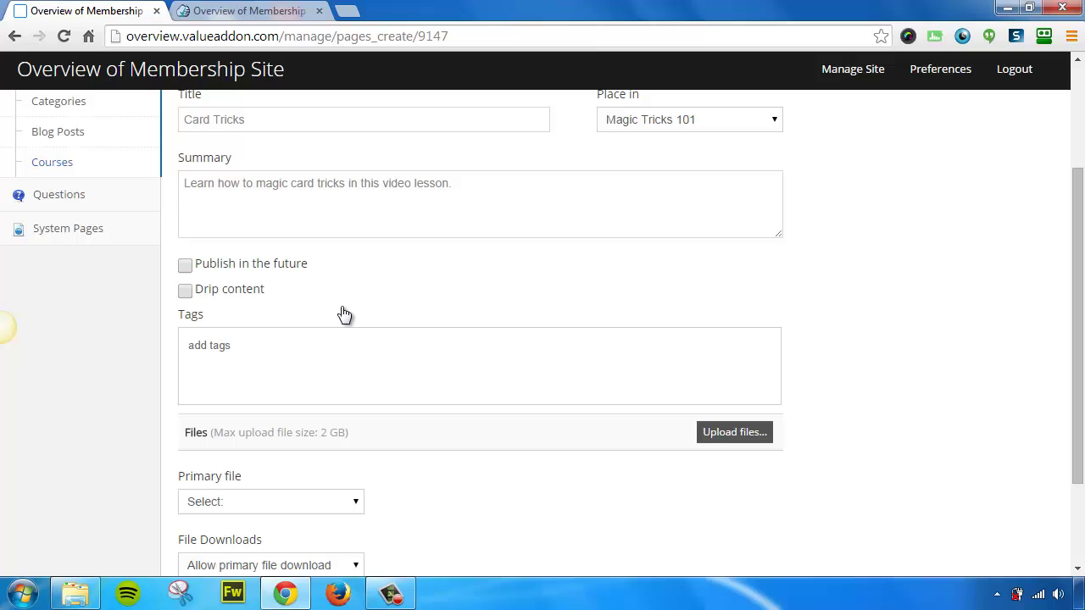
# Add the tags "magic tricks" and "card tricks" to the lesson
pyautogui.click(211, 353)
pyautogui.write('magic tricks')
pyautogui.press('Return')
pyautogui.write('card tricks')
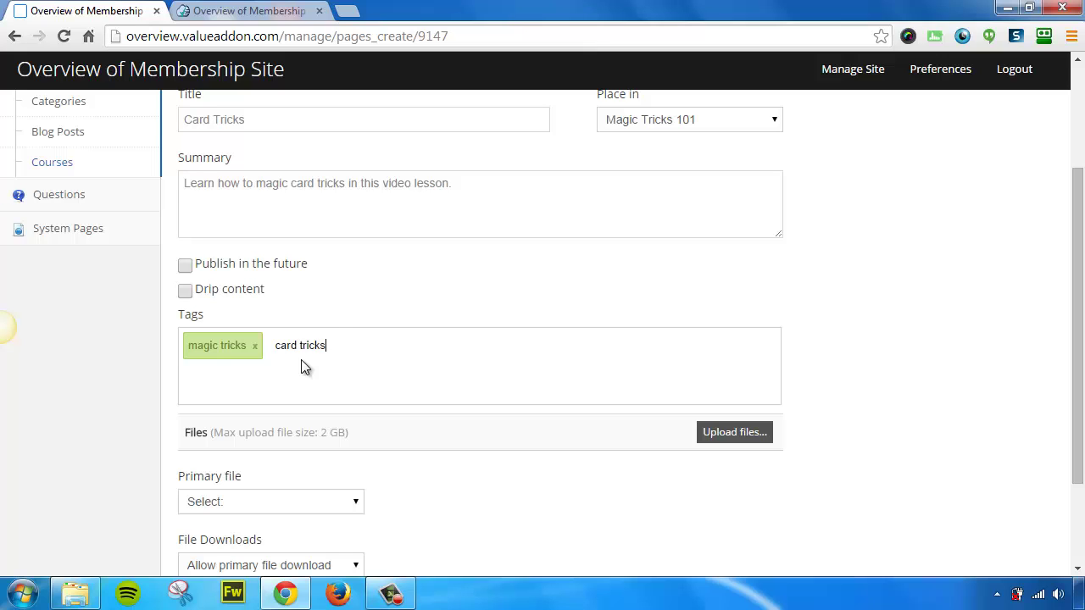
pyautogui.press('Return')
# Upload the files 1card_trick.mp4 and copy_text.txt to the lesson
pyautogui.scroll(-1, 304, 347)
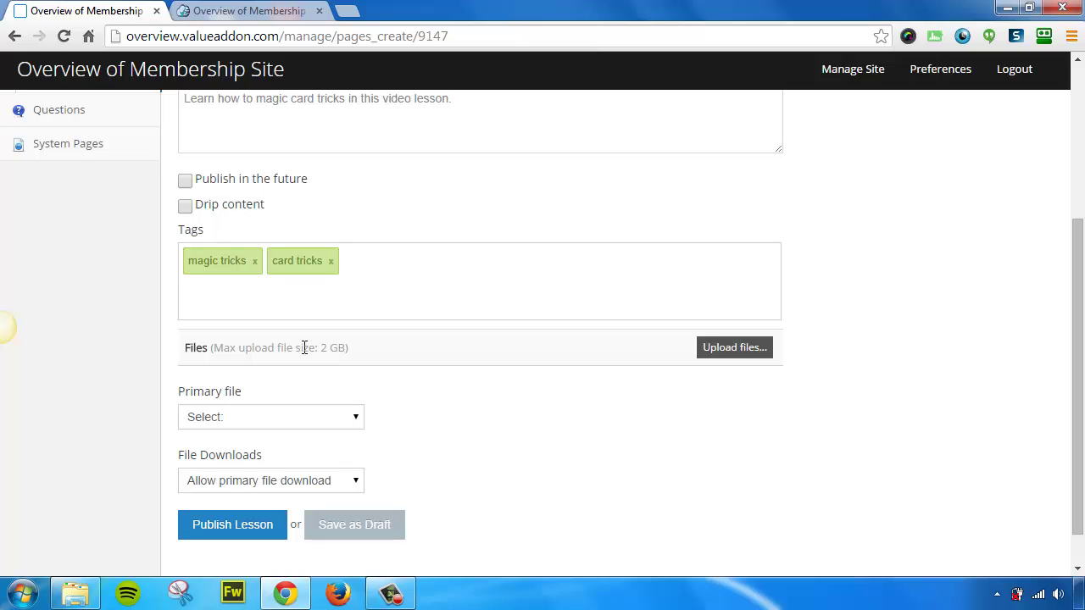
pyautogui.click(730, 352)
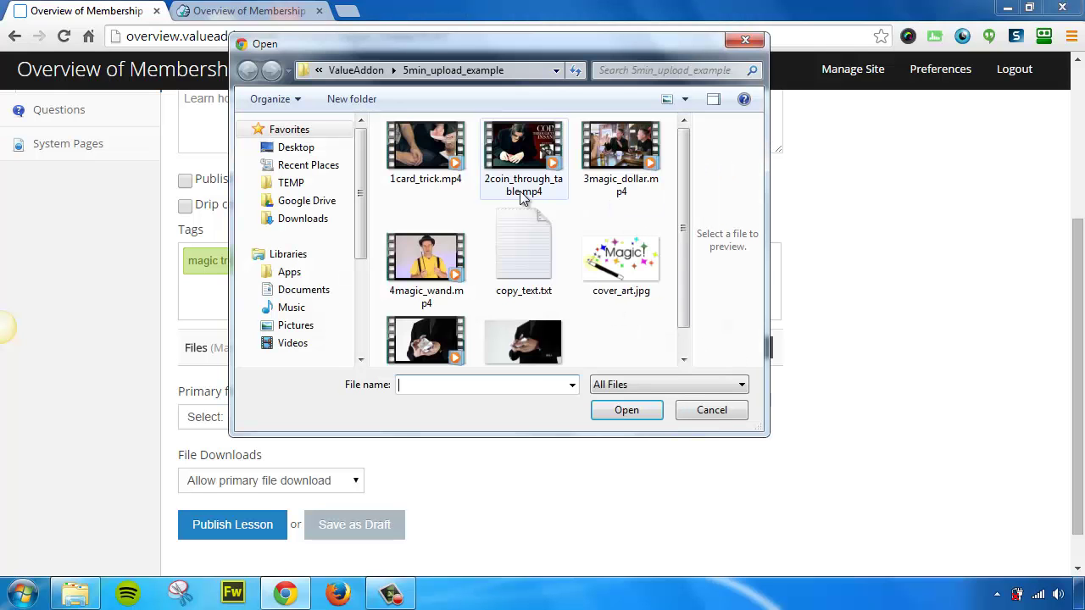
pyautogui.click(428, 157)
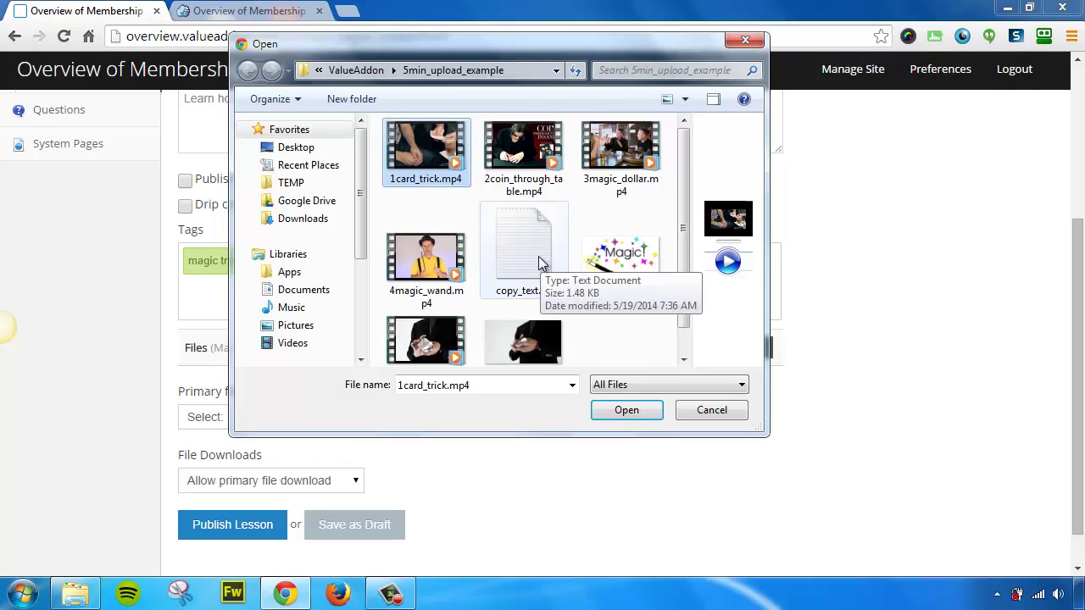
pyautogui.keyDown('ctrl'); pyautogui.click(538, 256); pyautogui.keyUp('ctrl')
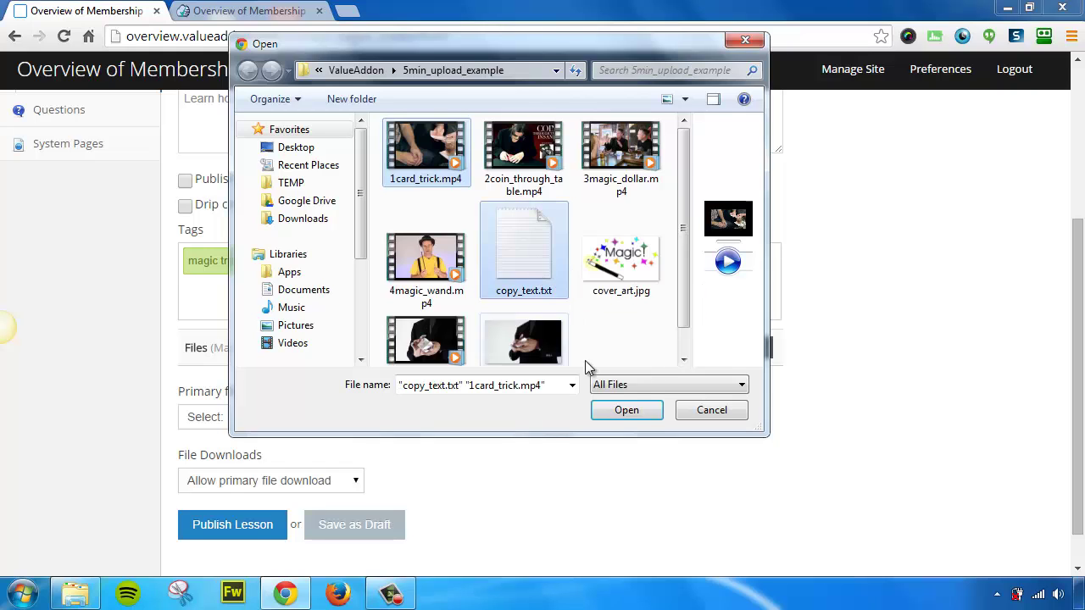
pyautogui.click(627, 410)
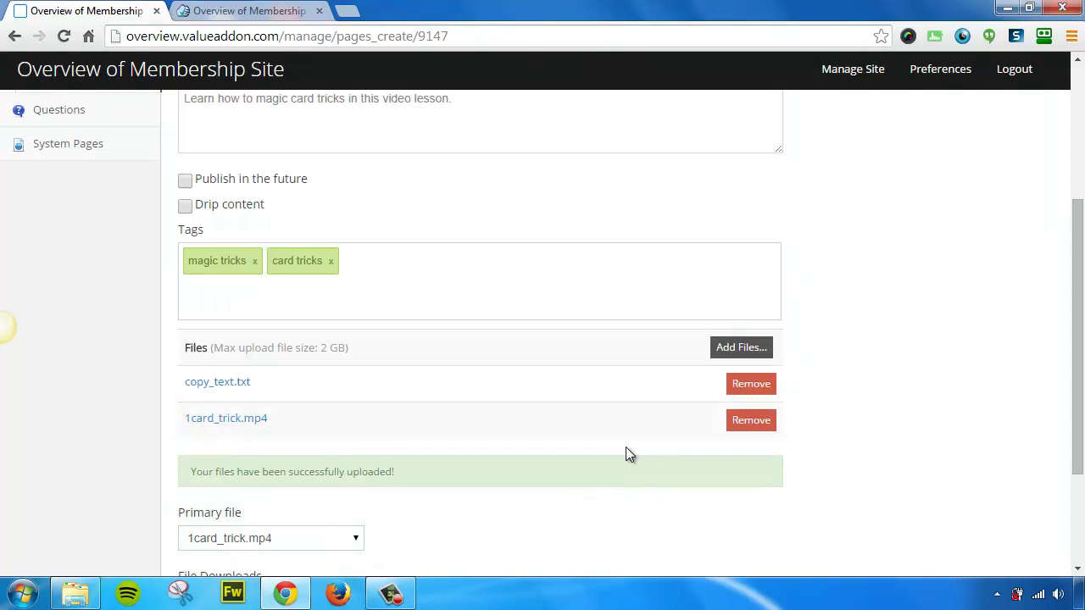
# Choose 1card_trick.mp4 as the primary file, keep "Allow primary file download", and publish the lesson
pyautogui.scroll(-3, 590, 419)
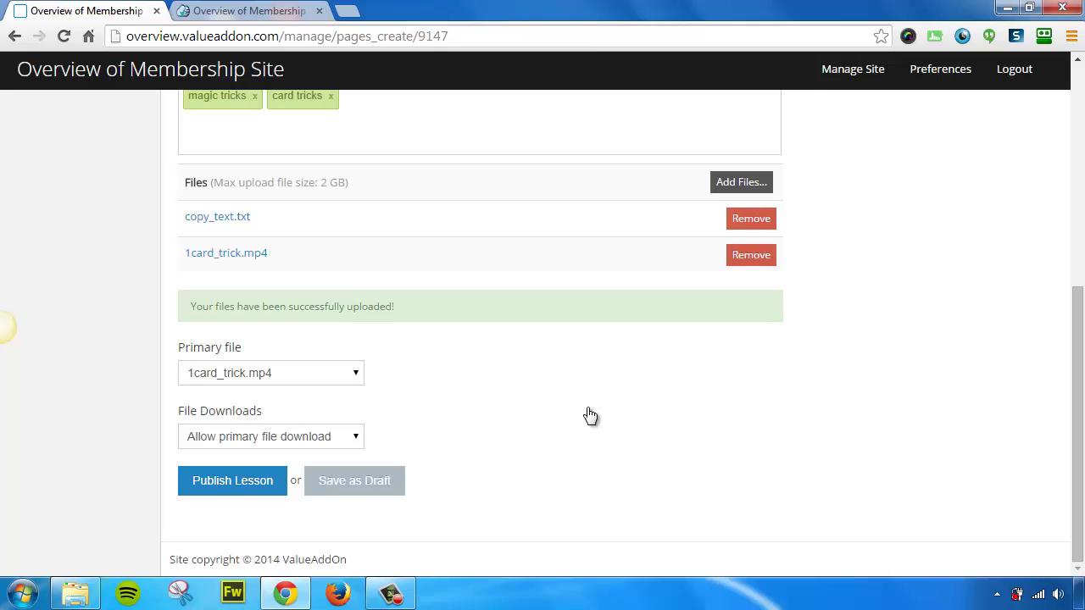
pyautogui.click(357, 378)
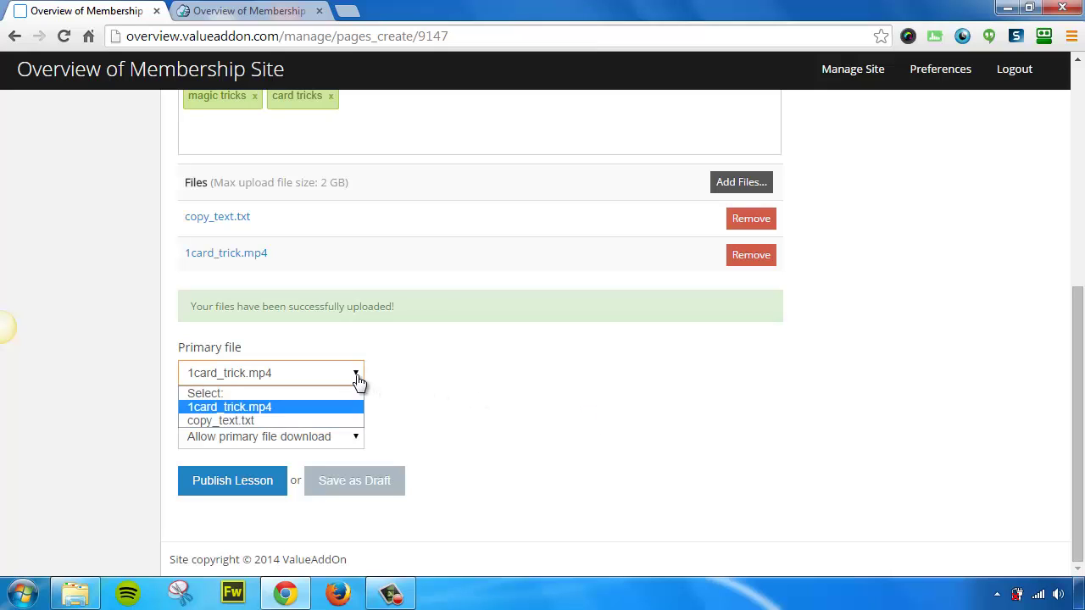
pyautogui.click(305, 407)
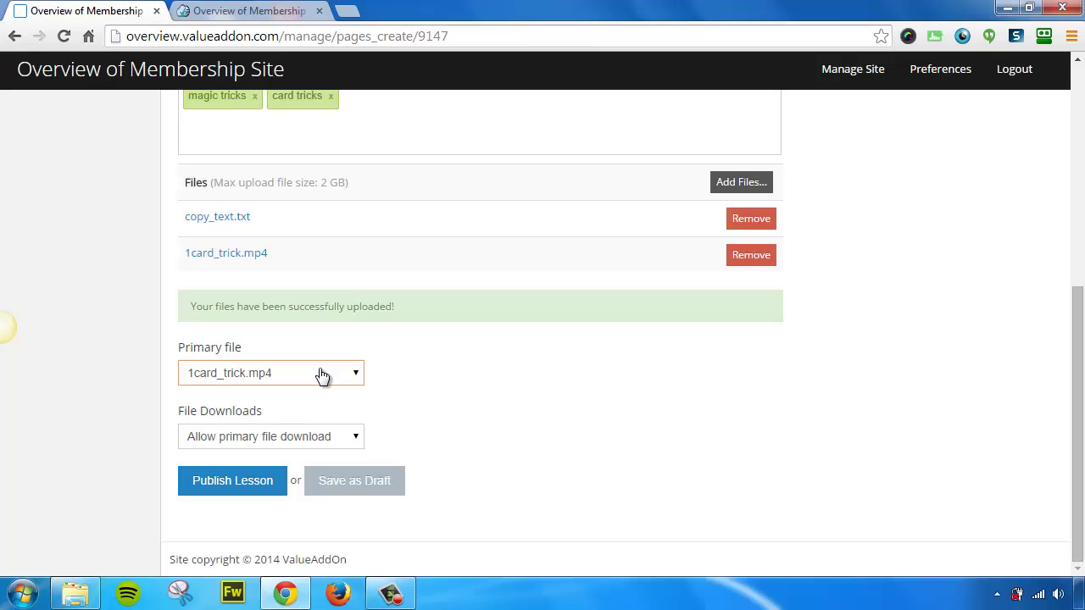
pyautogui.click(323, 441)
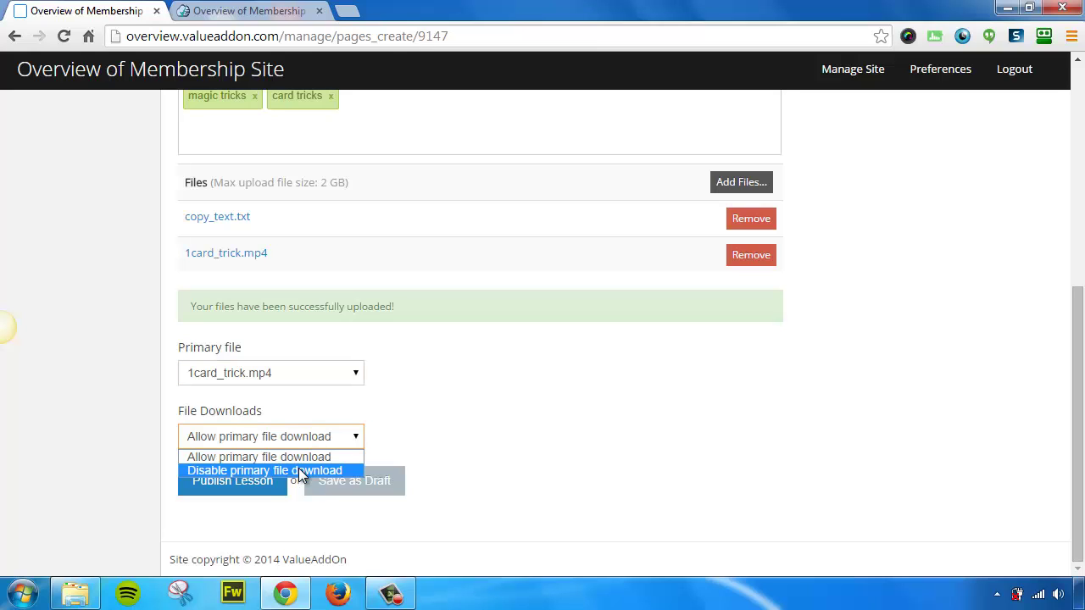
pyautogui.click(435, 450)
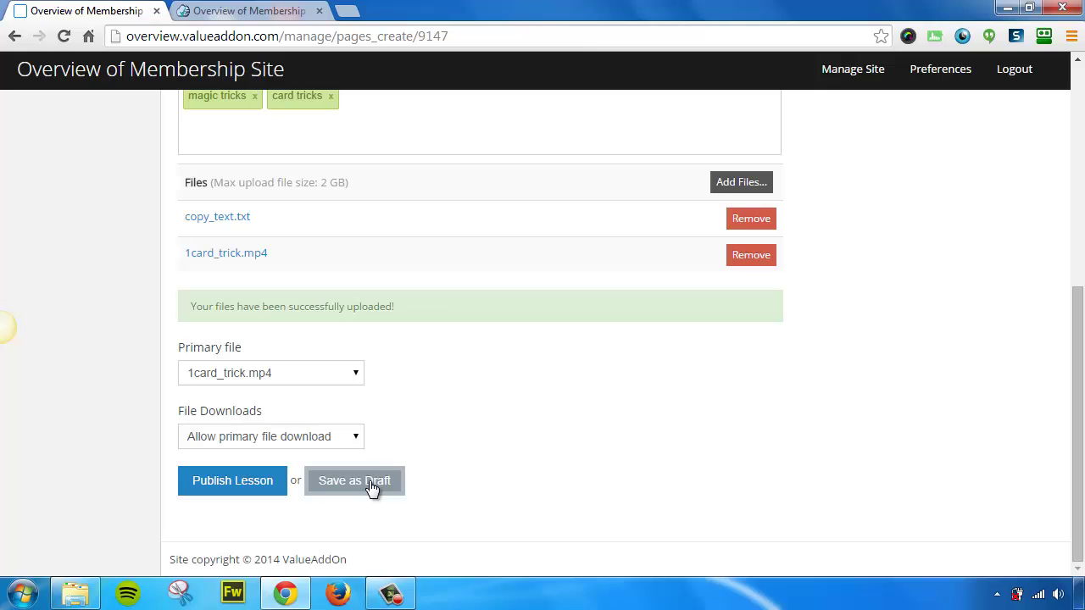
pyautogui.click(242, 489)
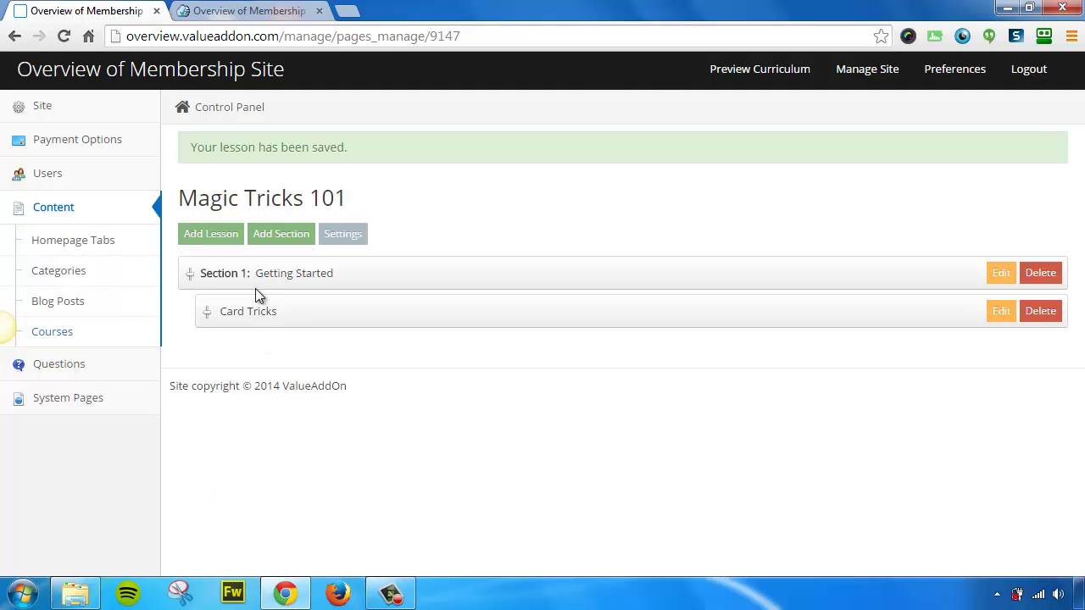
# Reload the public Magic Tricks 101 course page and check its section and lesson listing
pyautogui.click(254, 11)
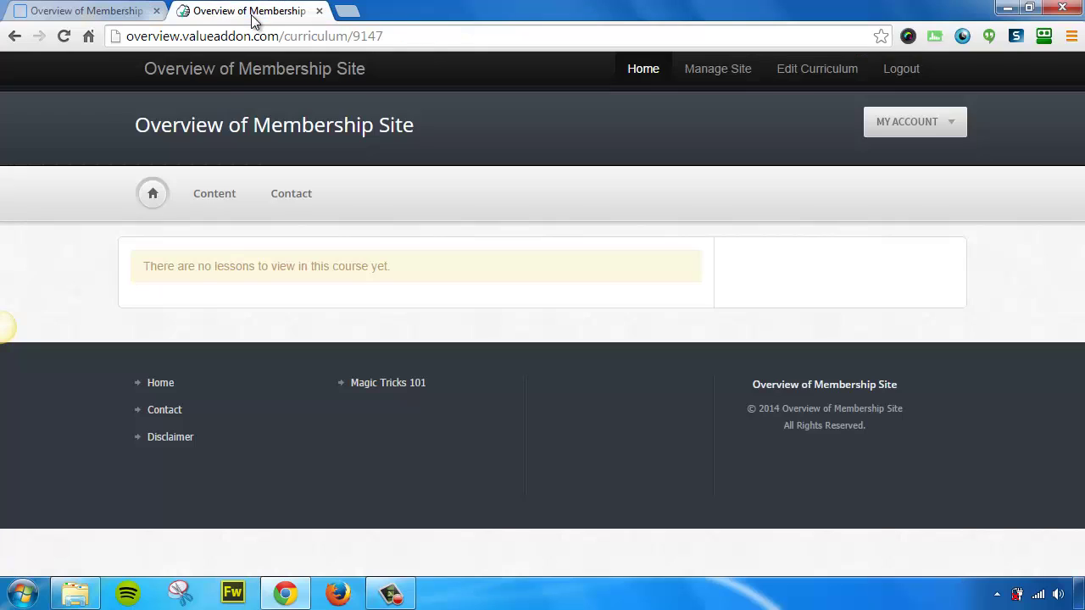
pyautogui.click(64, 36)
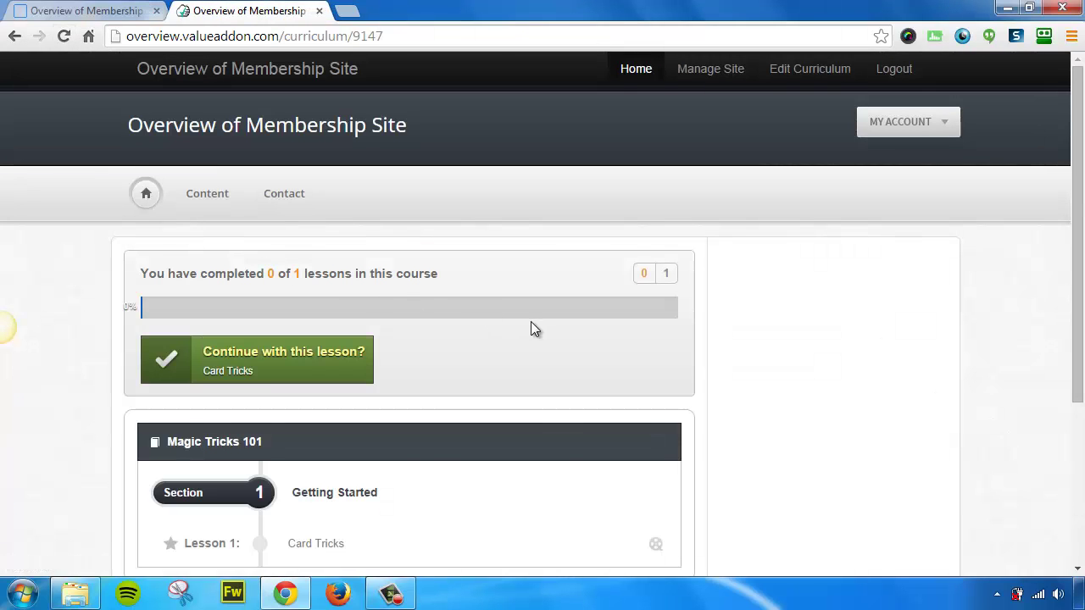
pyautogui.scroll(-1, 530, 322)
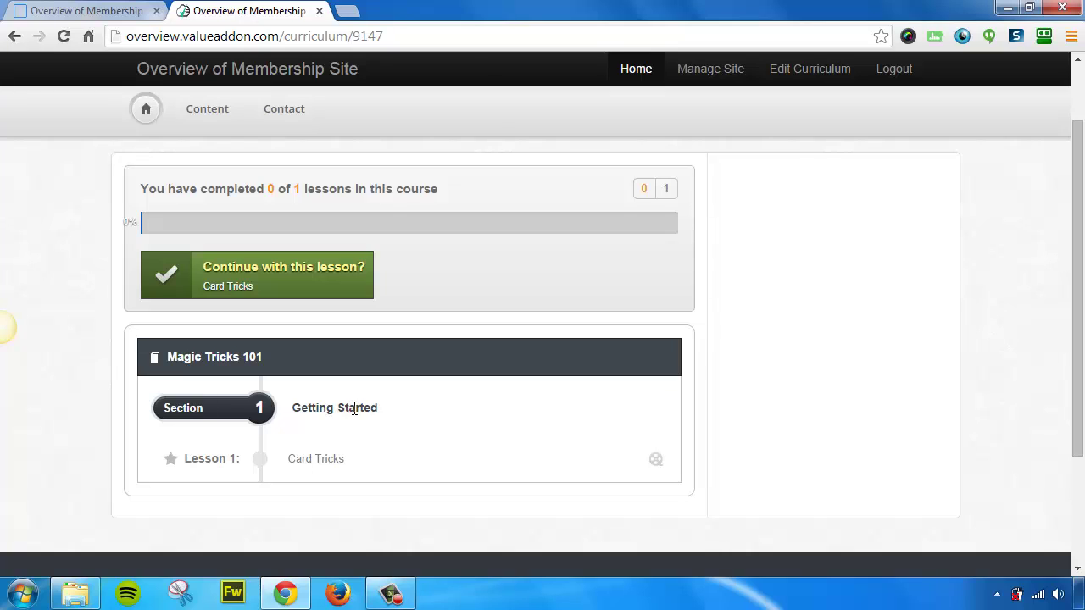
# Return to the course editor and start a Text lesson titled "Sample Lesson" with the summary "This is another sample lesson."
pyautogui.moveTo(234, 455)
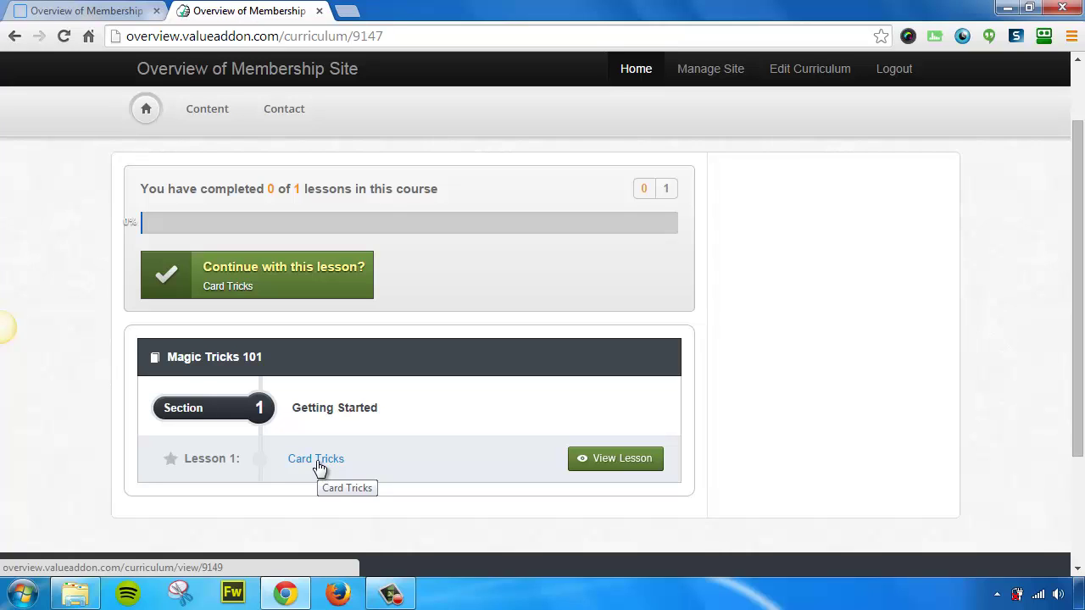
pyautogui.click(116, 15)
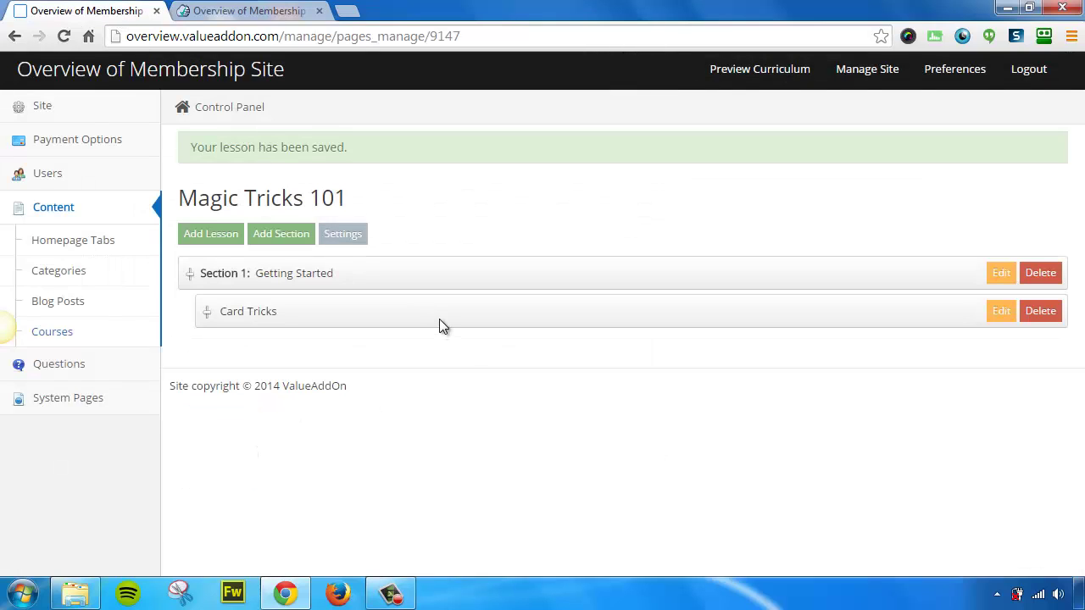
pyautogui.click(203, 237)
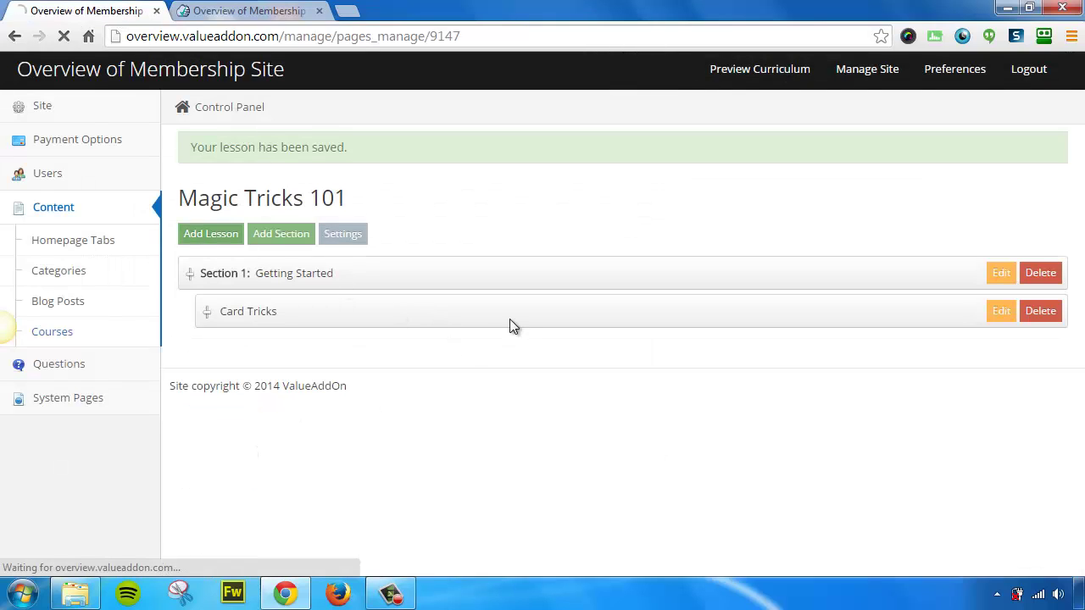
pyautogui.click(342, 230)
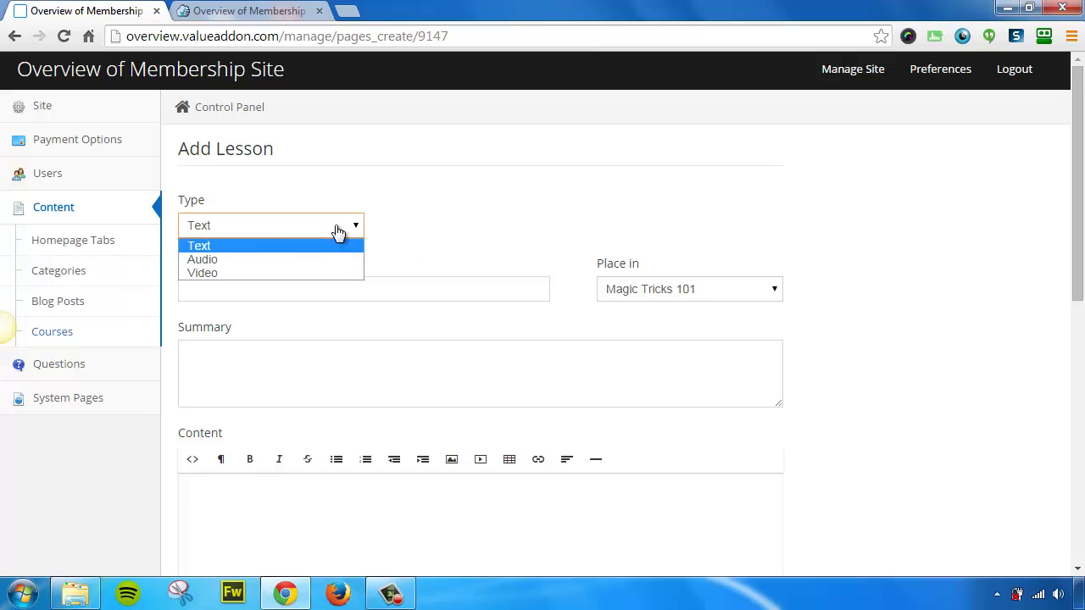
pyautogui.click(247, 245)
pyautogui.click(257, 287)
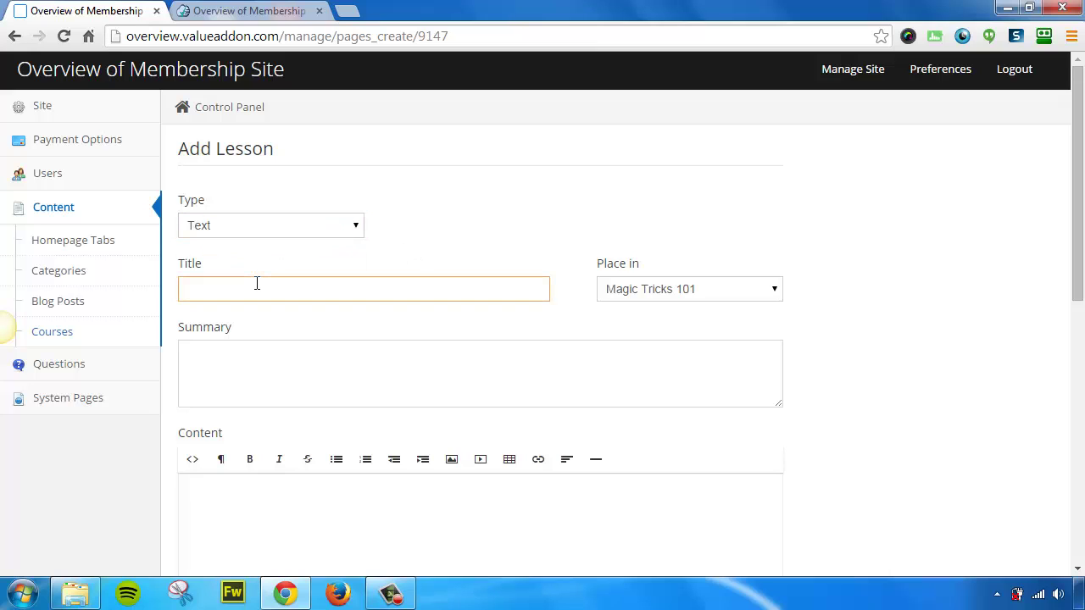
pyautogui.write('Sample Lesson')
pyautogui.press('Tab')
pyautogui.write('This is an')
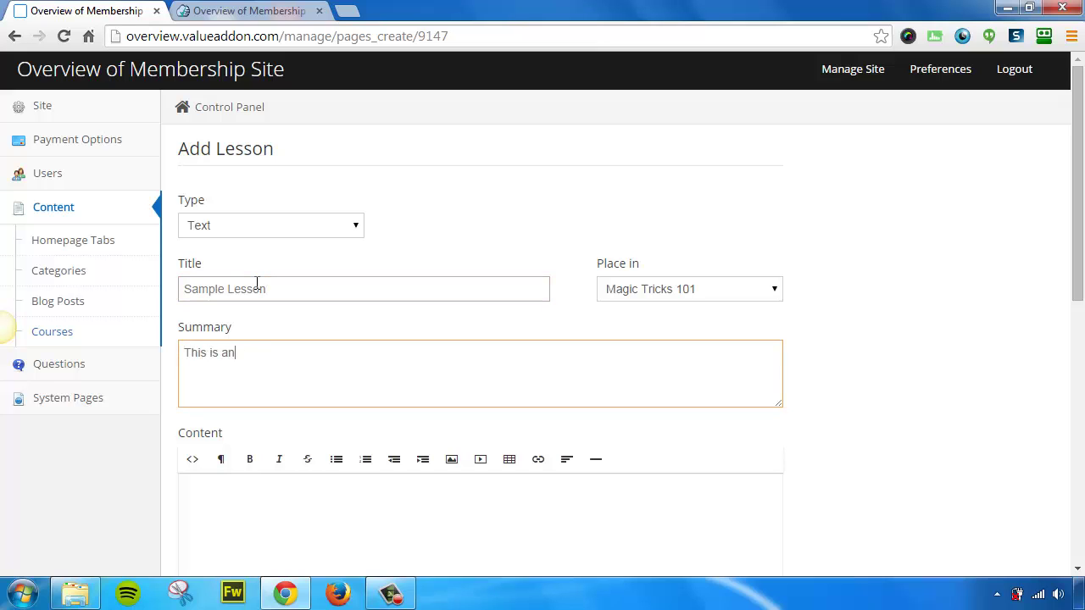
pyautogui.write('other sample lesson.')
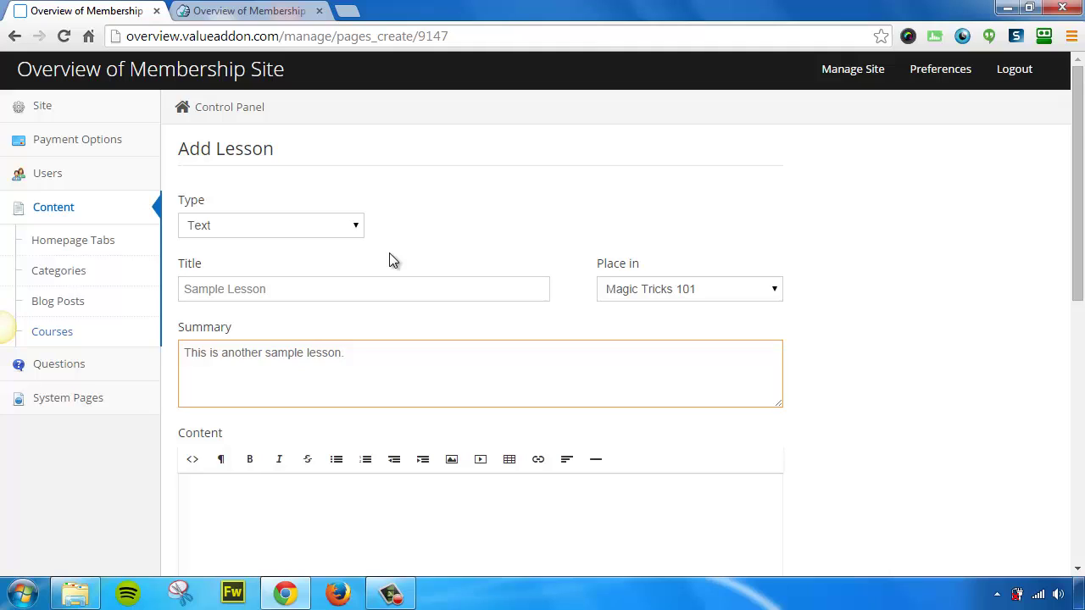
# Enter "This is a example of a text lesson." as the lesson's content
pyautogui.scroll(-2, 389, 254)
pyautogui.click(370, 377)
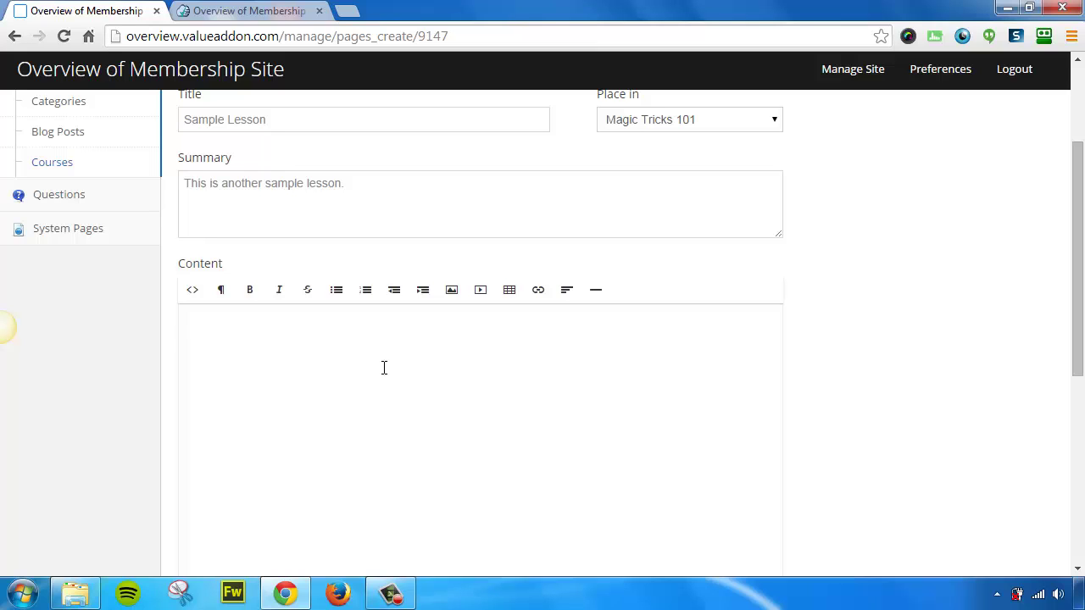
pyautogui.write('This is a example of a test')
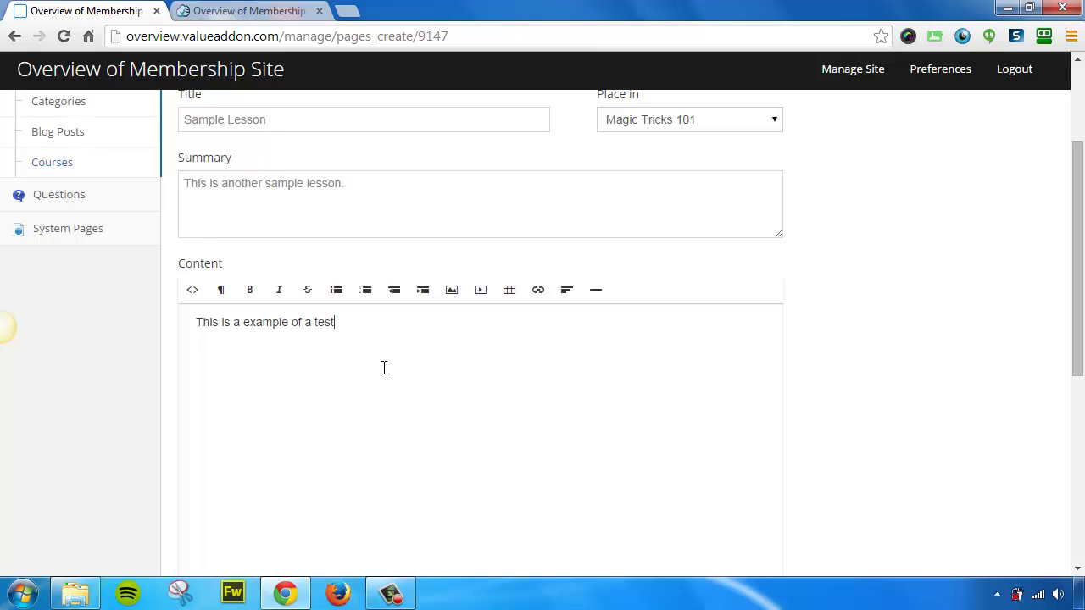
pyautogui.press('BackSpace')
pyautogui.press('BackSpace')
pyautogui.write('xt lesson.')
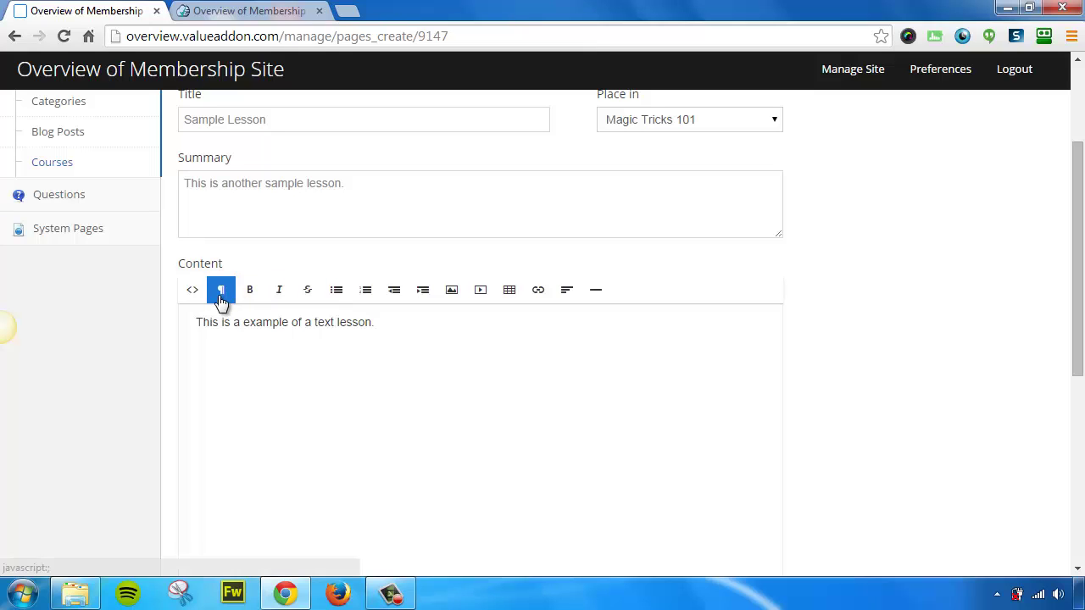
# Format the content sentence as a large heading and remove the bold from the word "example"
pyautogui.moveTo(380, 322); pyautogui.dragTo(191, 327)
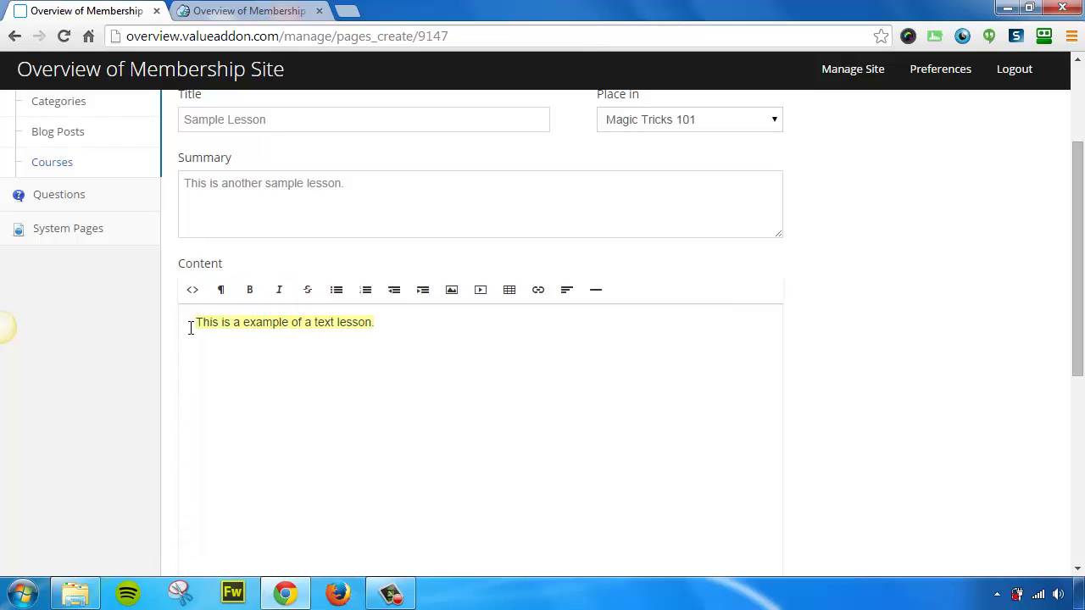
pyautogui.click(221, 290)
pyautogui.click(266, 400)
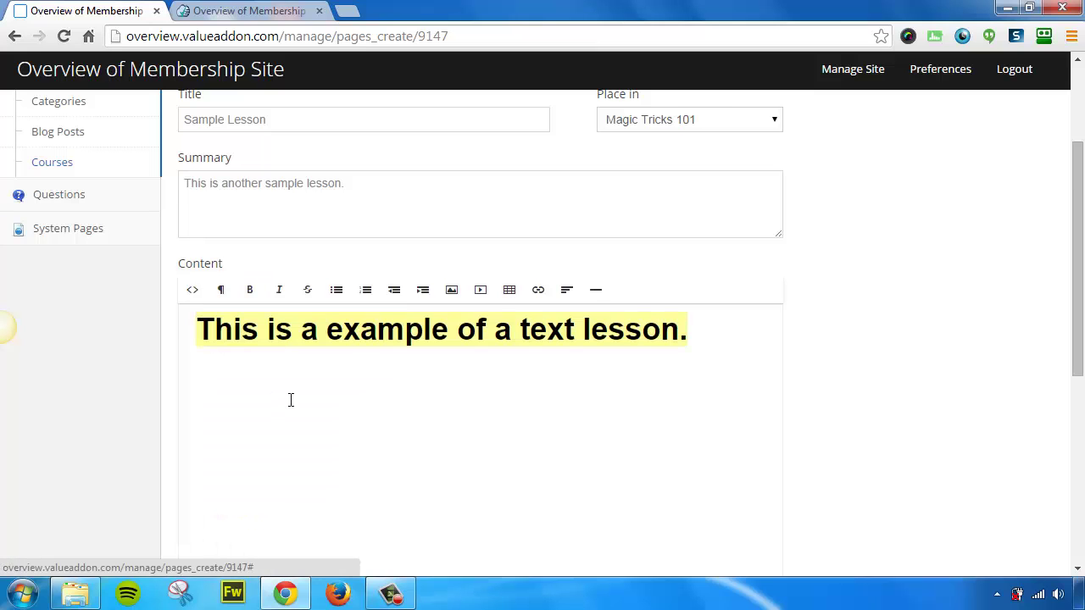
pyautogui.click(461, 390)
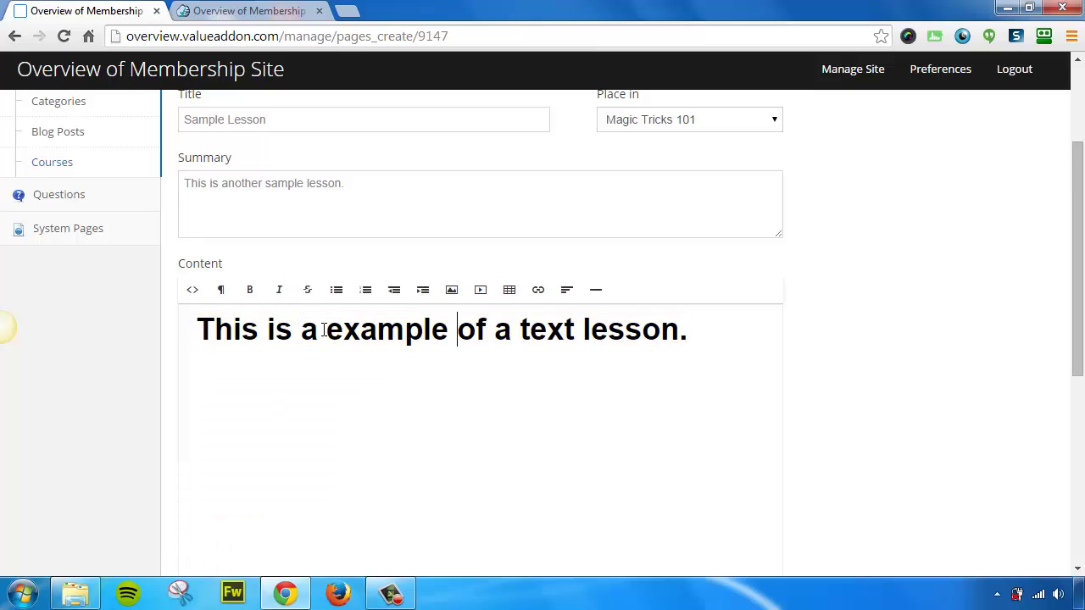
pyautogui.moveTo(323, 330); pyautogui.dragTo(457, 331)
pyautogui.click(249, 292)
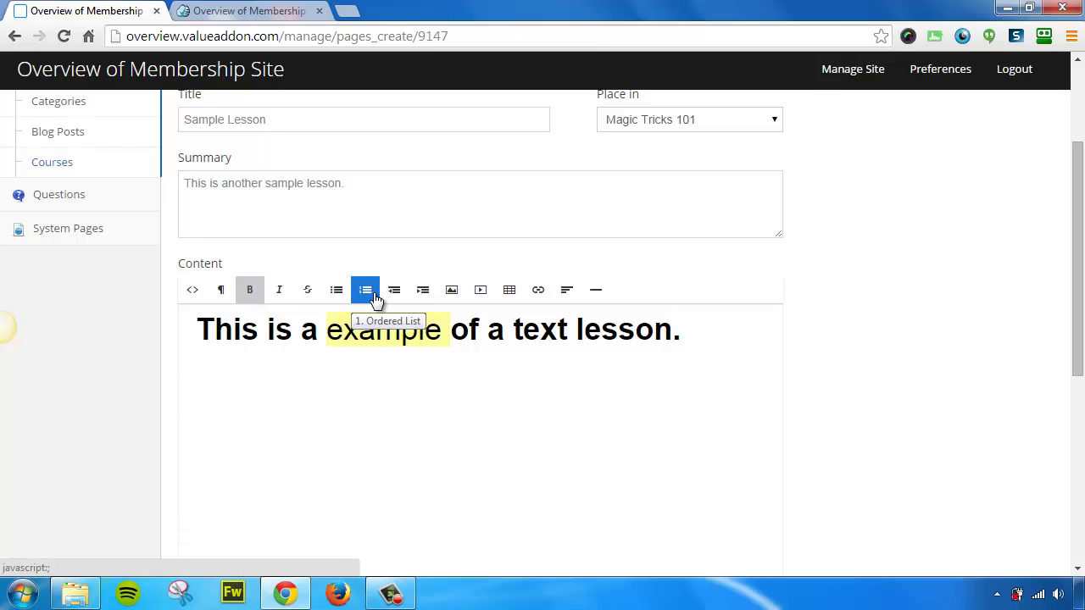
# Check the content editor's image insertion options without adding an image, and publish the text lesson
pyautogui.click(452, 293)
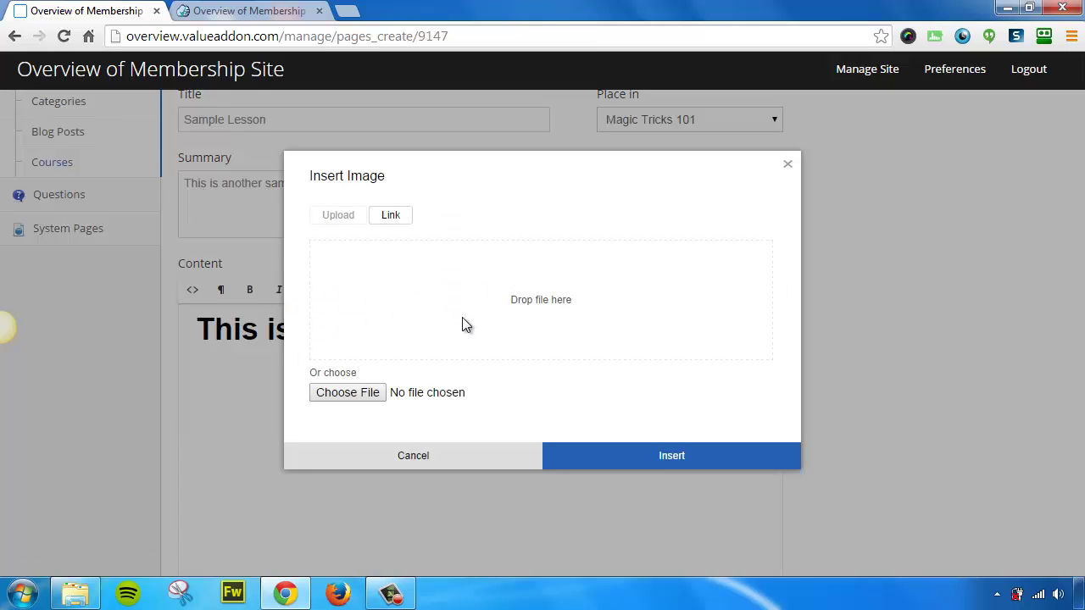
pyautogui.click(424, 458)
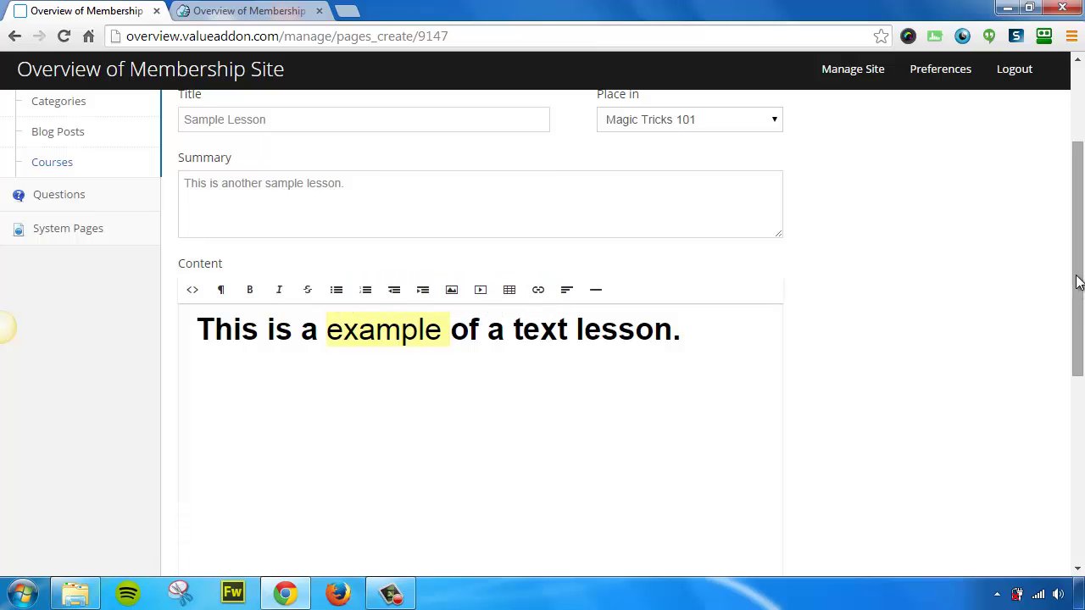
pyautogui.moveTo(1079, 283); pyautogui.dragTo(1068, 452)
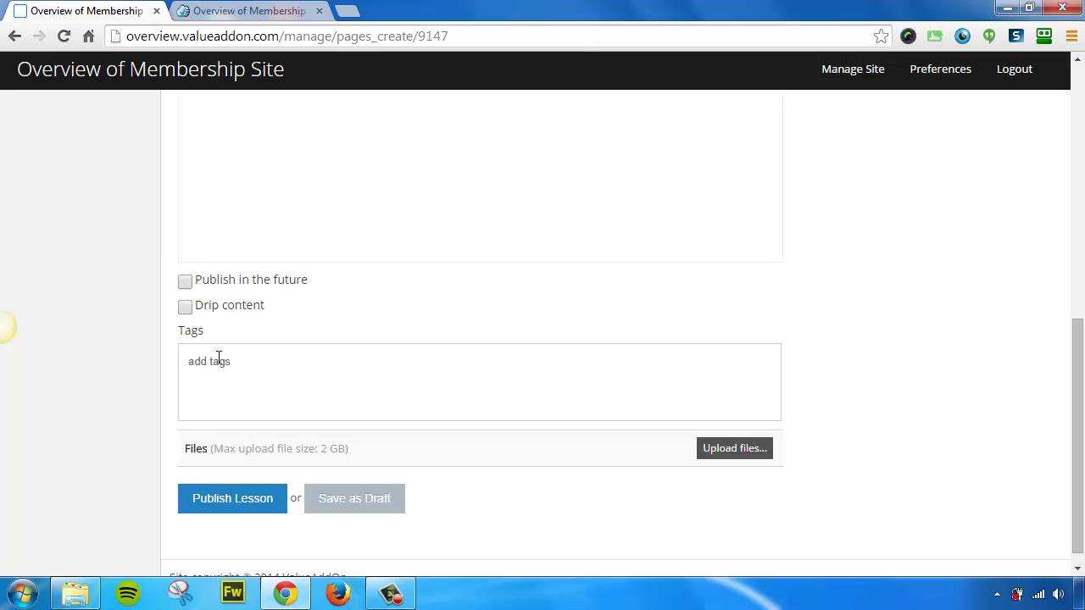
pyautogui.click(232, 501)
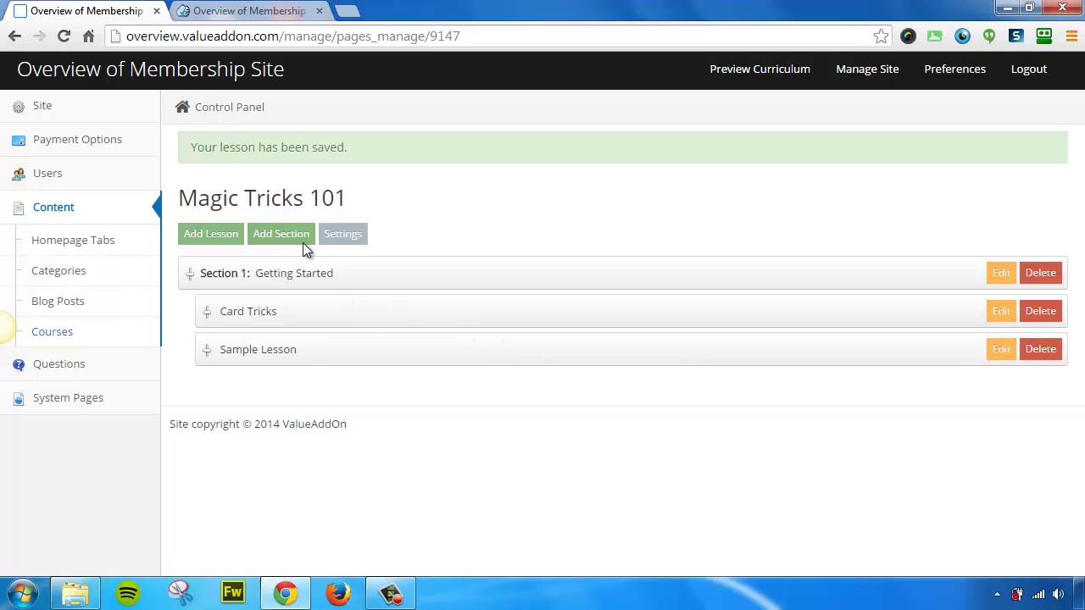
# Create a section named "New Section 2" in the Magic Tricks 101 course
pyautogui.click(286, 239)
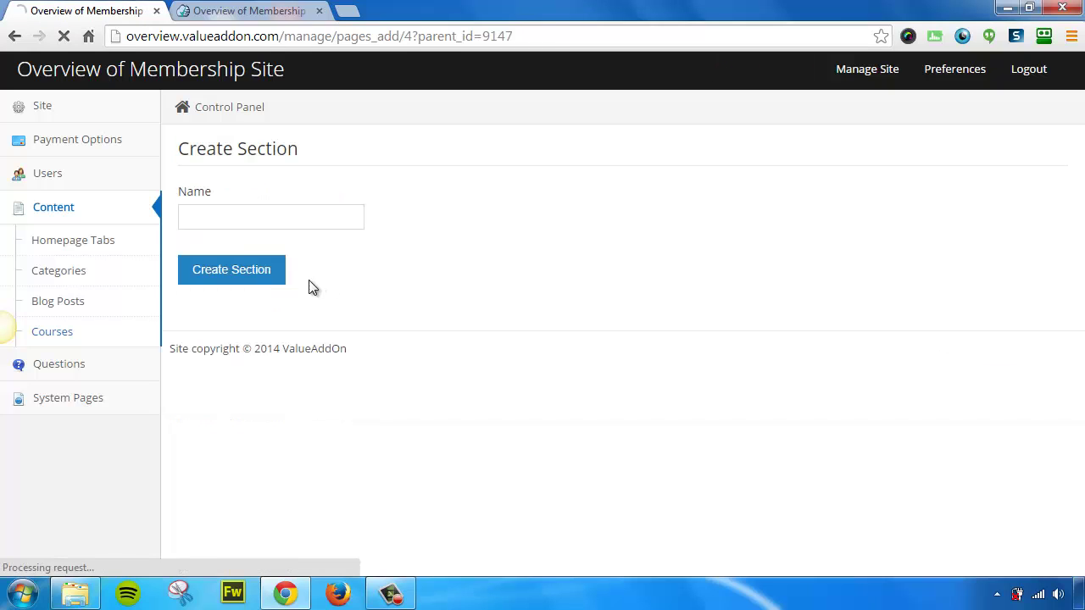
pyautogui.click(257, 225)
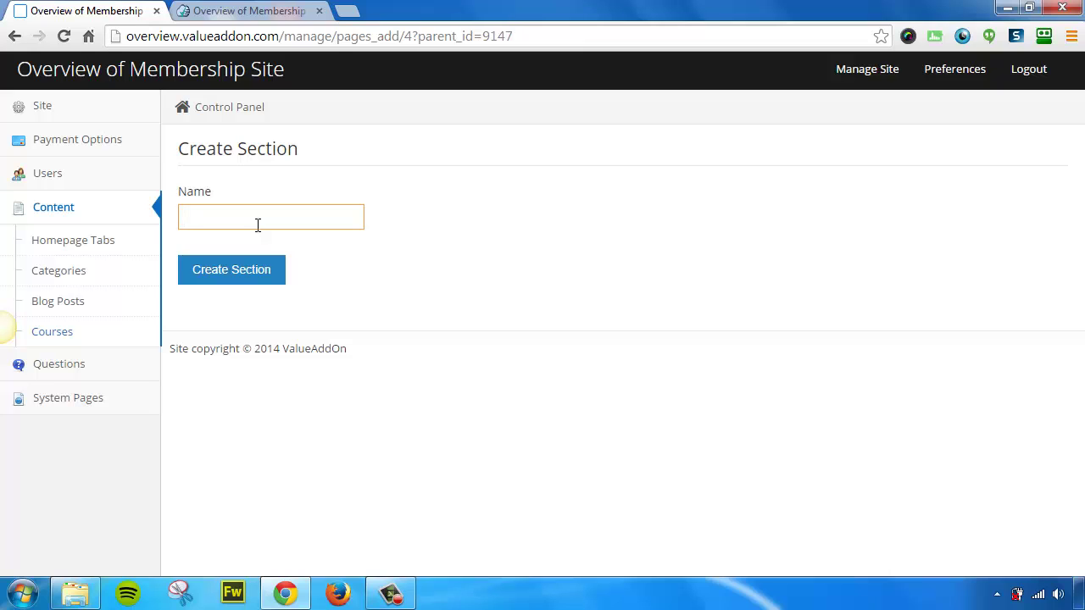
pyautogui.write('New Section 2')
pyautogui.click(244, 275)
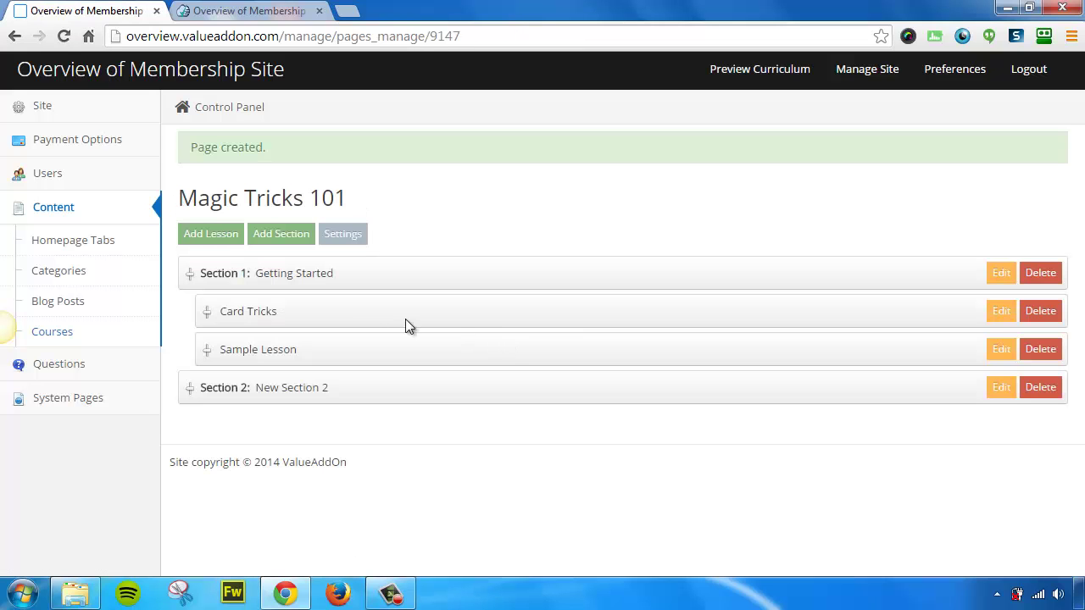
# Add a new lesson of type Video titled "Video lesson 2" to the Magic Tricks 101 course
pyautogui.click(204, 236)
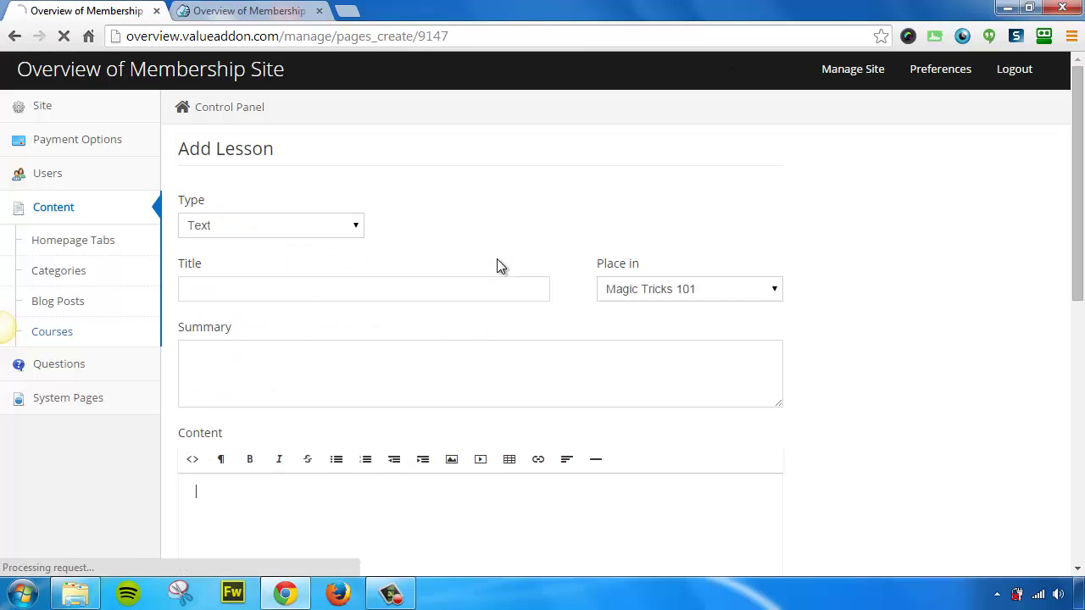
pyautogui.click(314, 230)
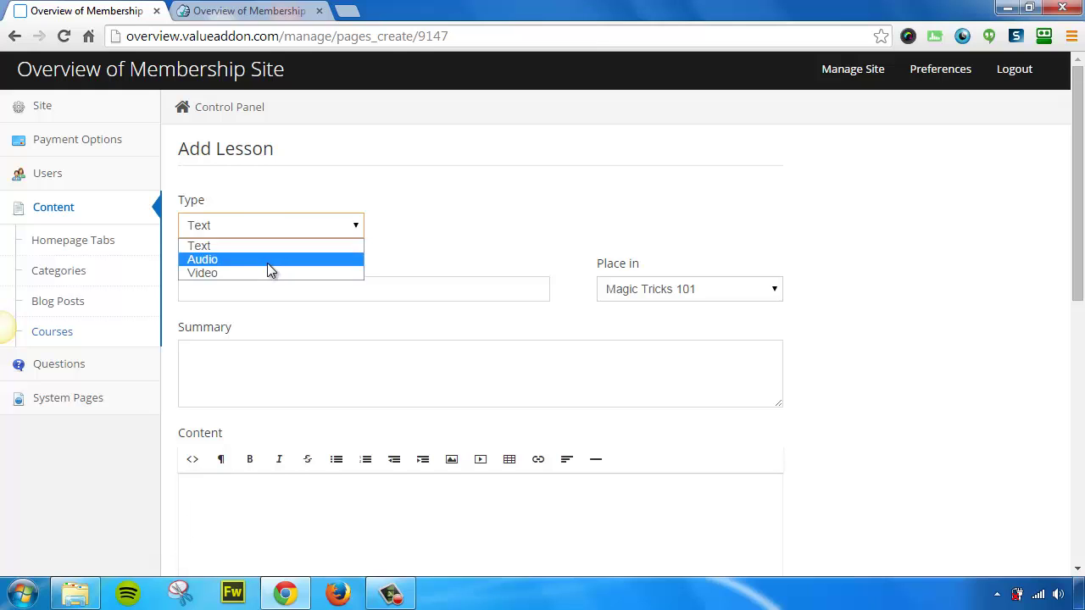
pyautogui.click(259, 272)
pyautogui.click(264, 294)
pyautogui.write('Vide')
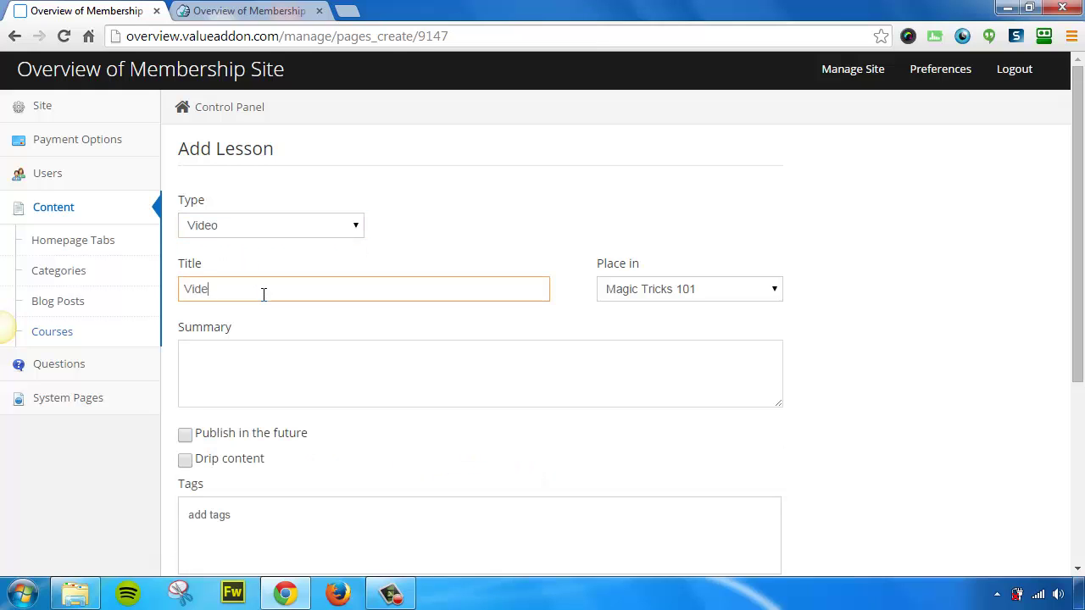
pyautogui.write('o lesson 2')
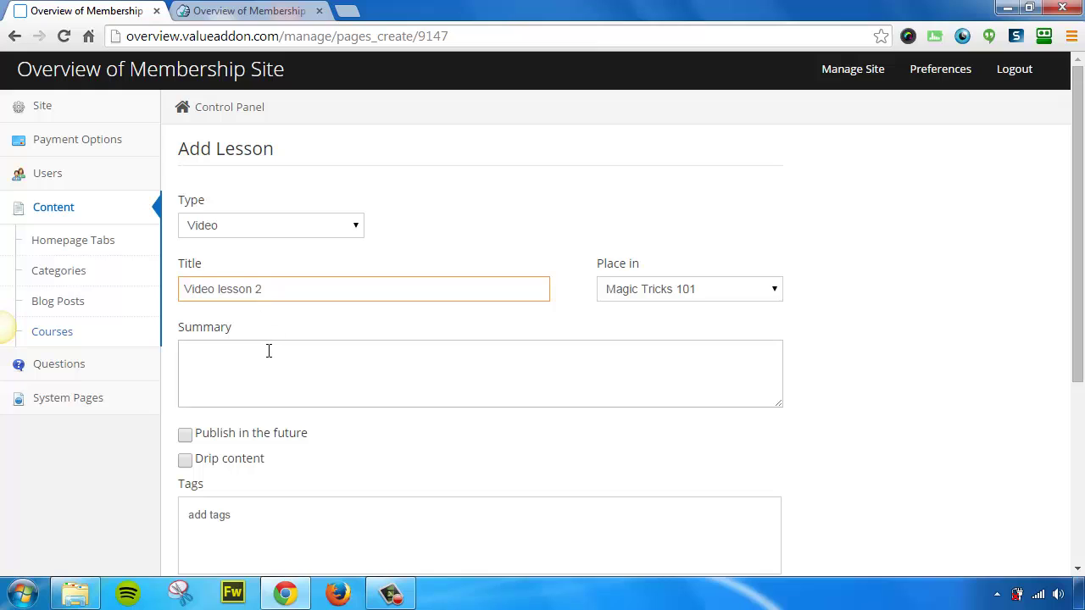
# Enter "This is an example of a video lesson." as the lesson's summary
pyautogui.click(267, 350)
pyautogui.write('This is an exampok')
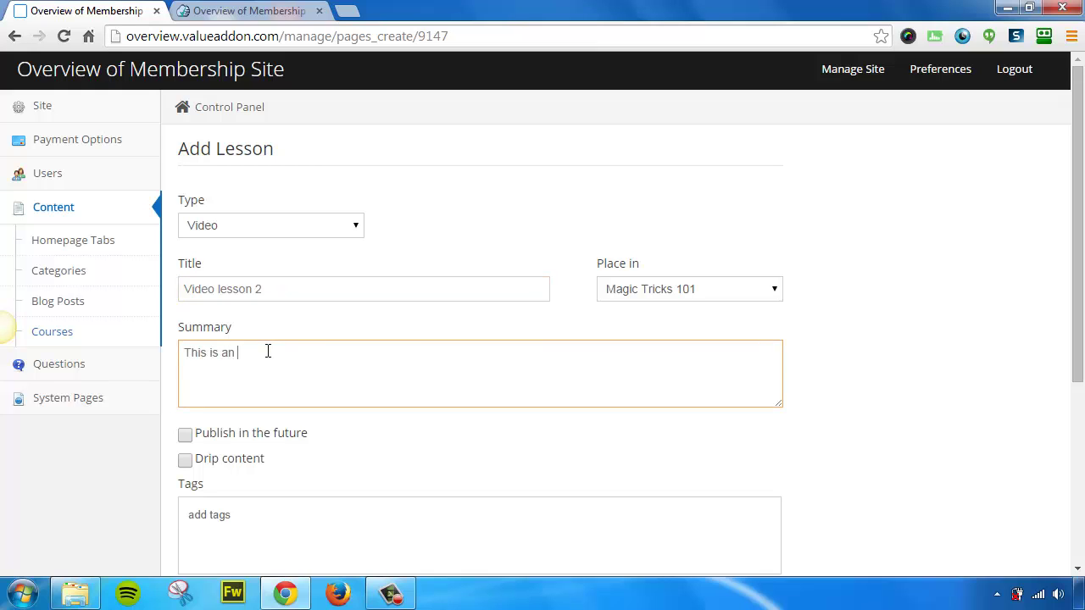
pyautogui.press('BackSpace')
pyautogui.press('BackSpace')
pyautogui.write('le of a video lesson')
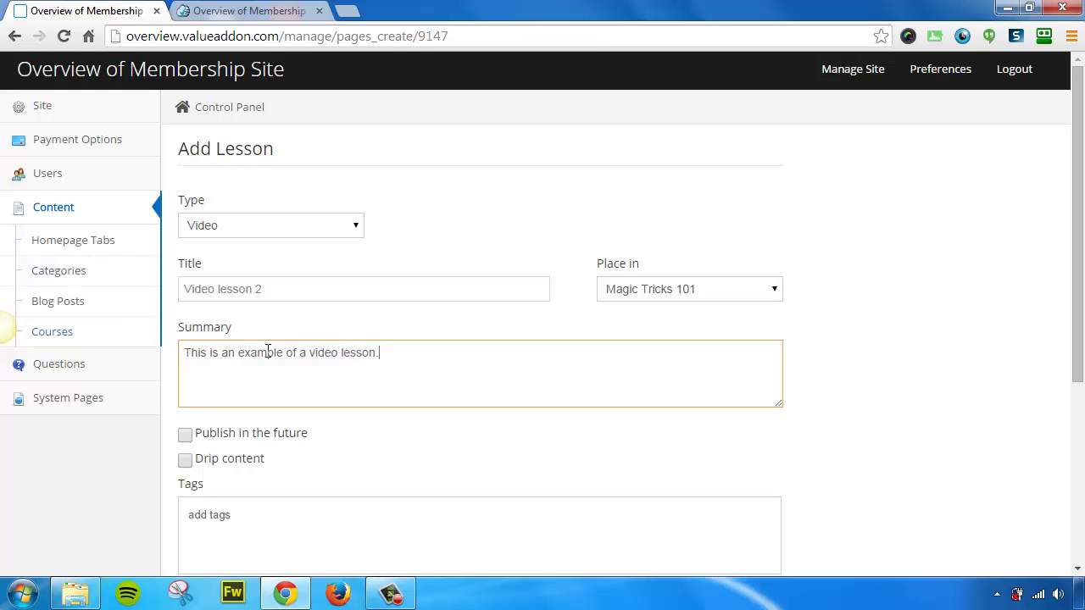
pyautogui.write('.')
# Upload the file 2coin_through_table.mp4 to the video lesson
pyautogui.scroll(-2, 271, 351)
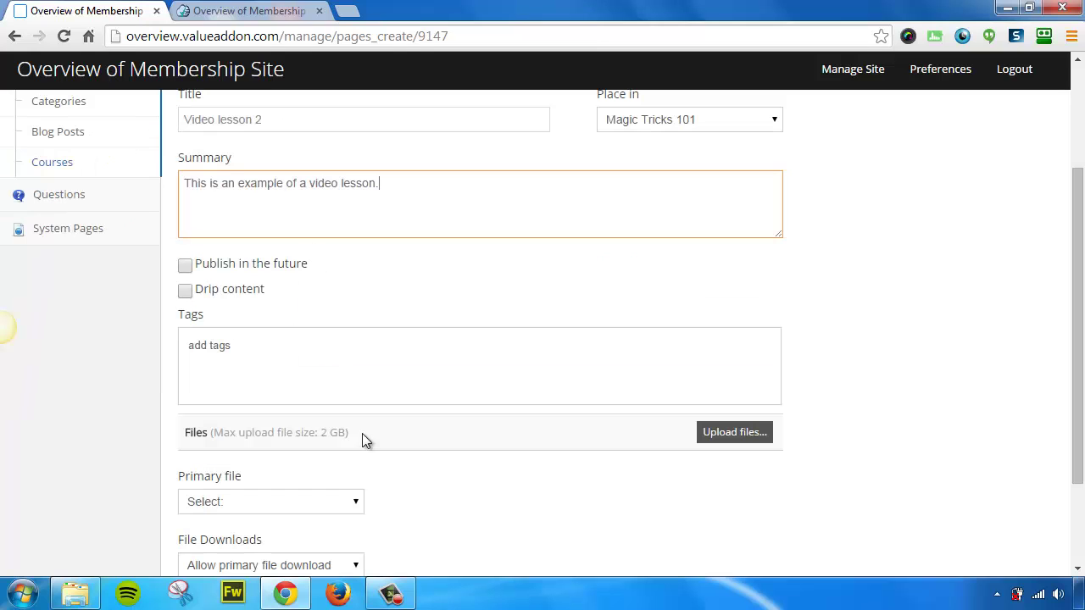
pyautogui.click(729, 432)
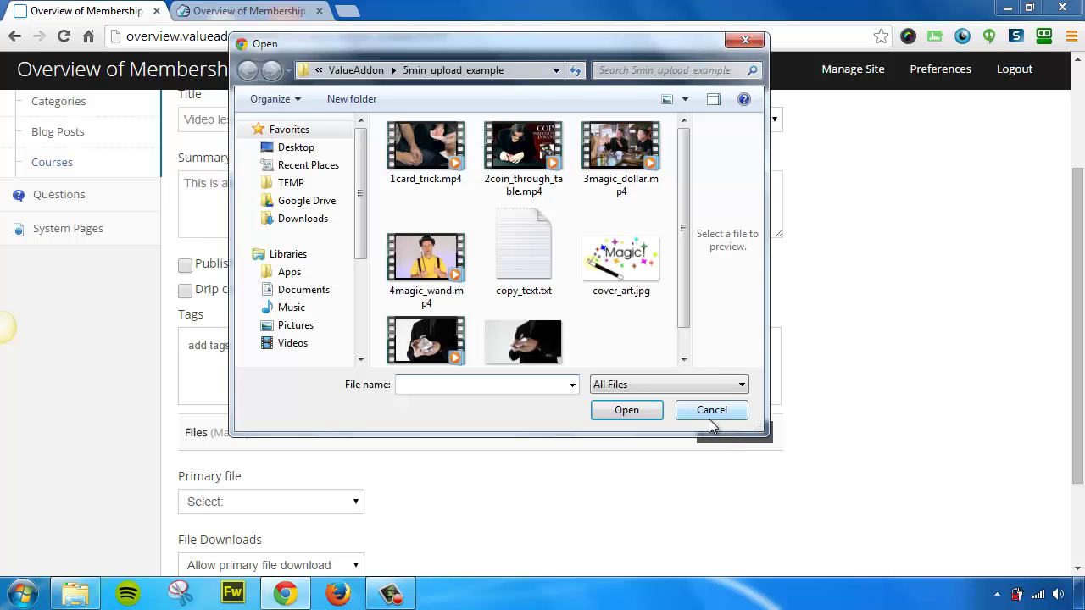
pyautogui.click(547, 150)
pyautogui.click(627, 410)
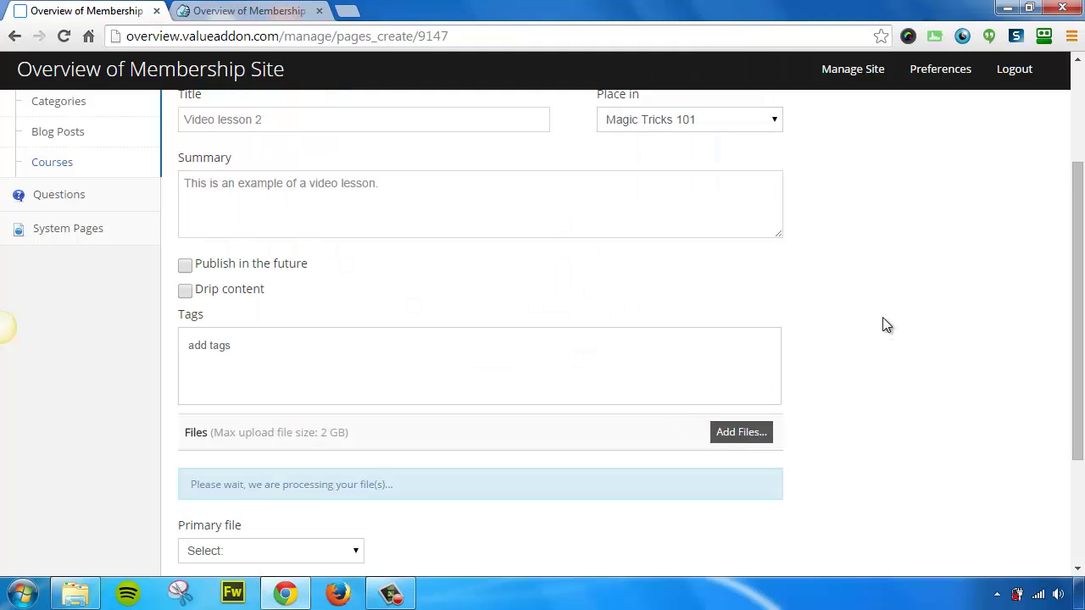
# Keep 2coin_through_table.mp4 as the primary file with "Allow primary file download", and publish the video lesson
pyautogui.scroll(-3, 877, 314)
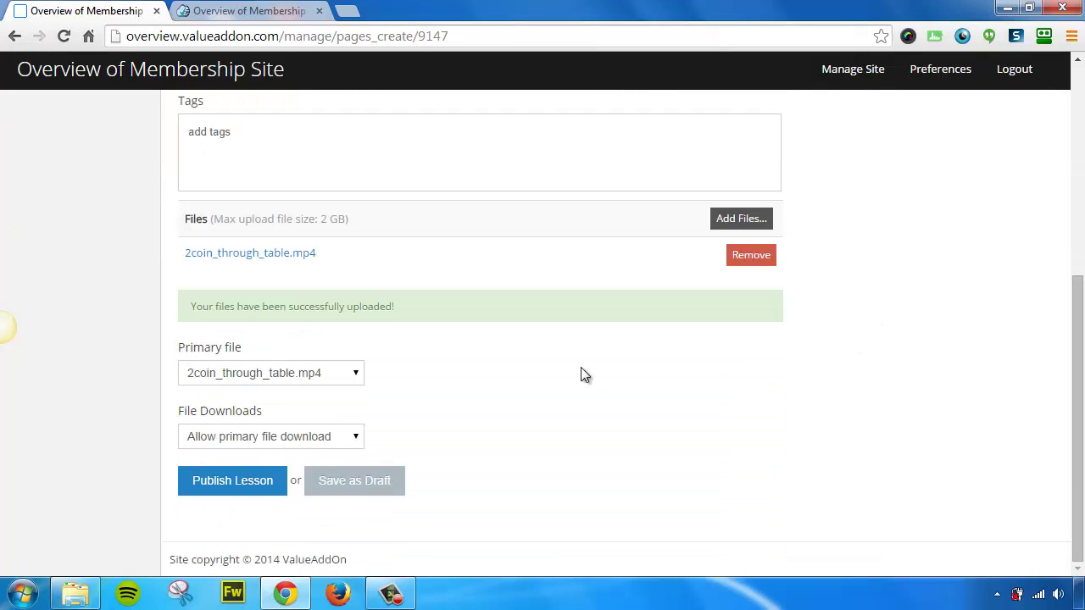
pyautogui.click(345, 383)
pyautogui.click(349, 381)
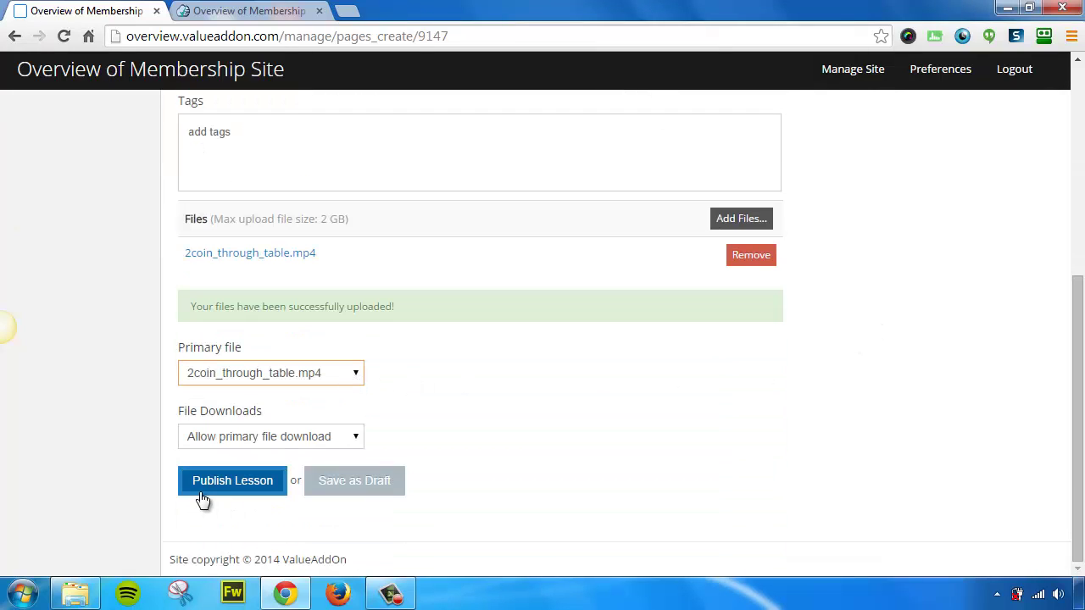
pyautogui.click(233, 496)
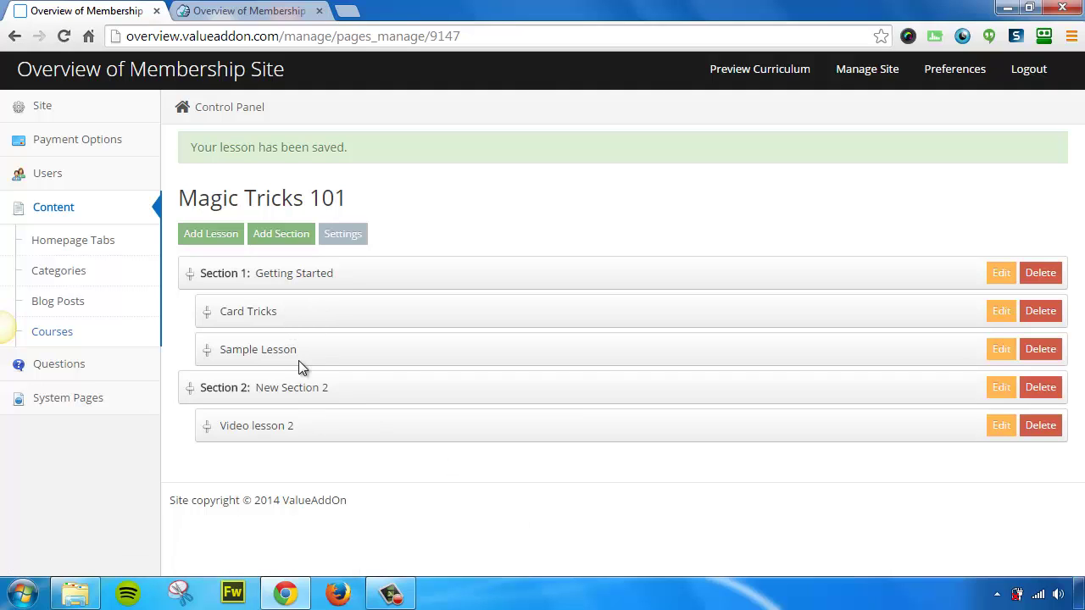
# Reload the public course page and check how the two sections and their new lessons are listed
pyautogui.click(247, 12)
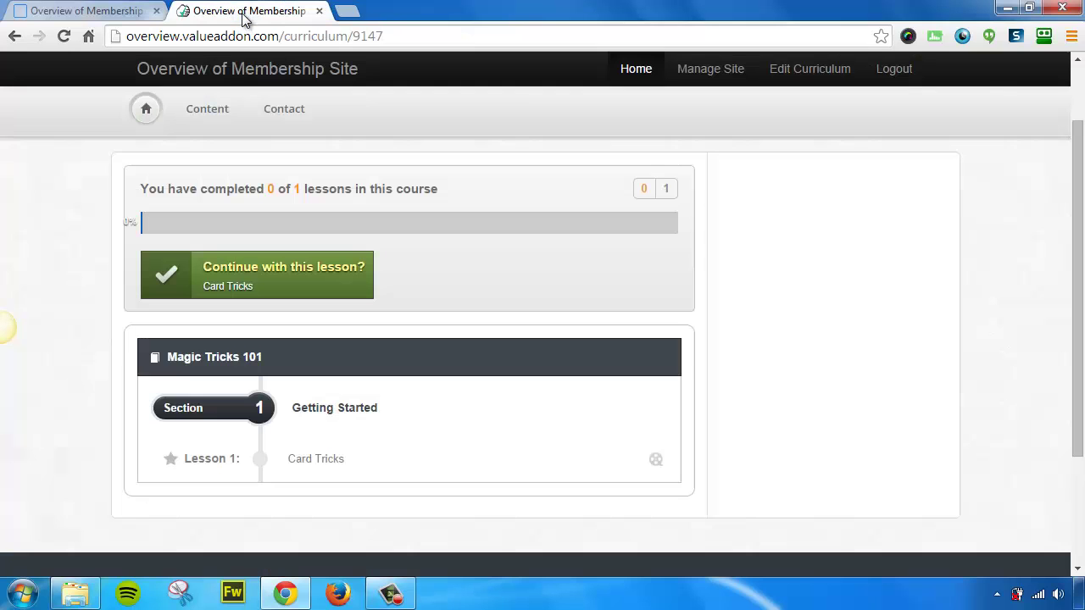
pyautogui.click(65, 35)
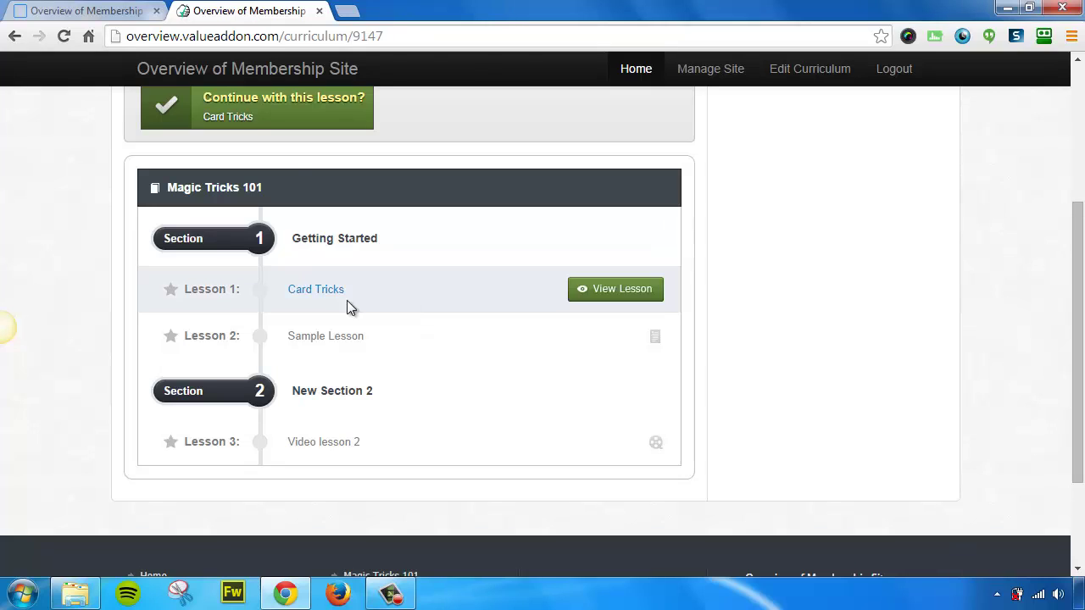
# Open the Card Tricks lesson on the public site and review its description, downloads and private notes area
pyautogui.click(316, 289)
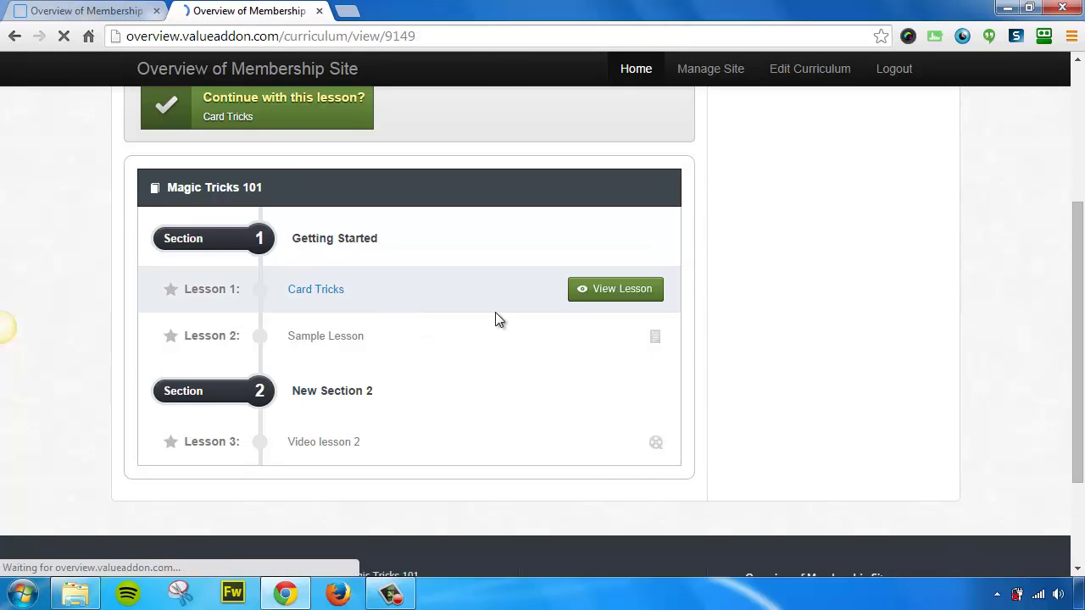
pyautogui.scroll(-1, 694, 268)
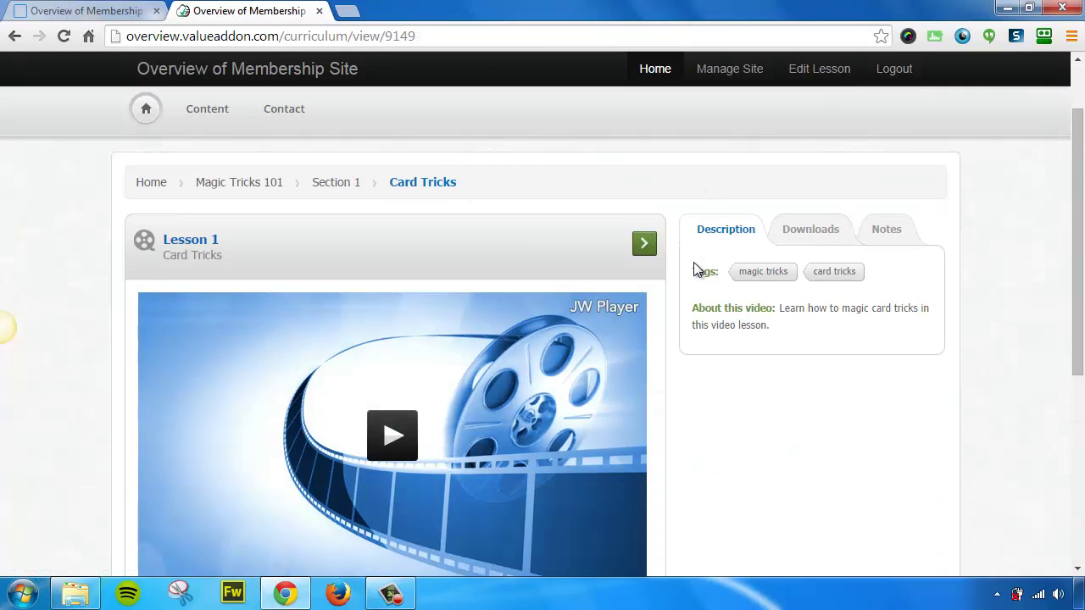
pyautogui.scroll(-1, 423, 373)
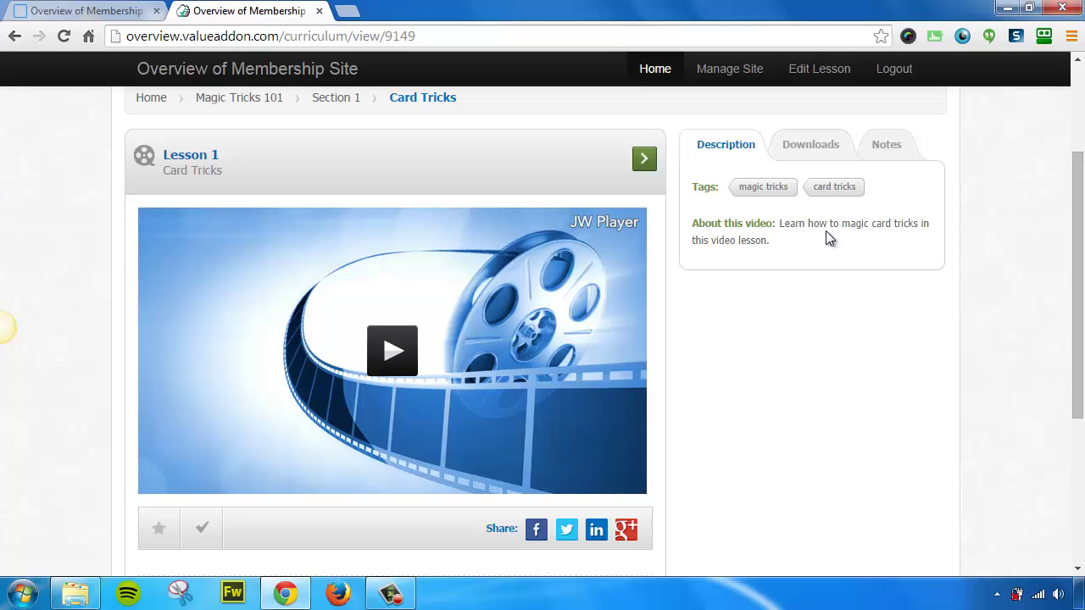
pyautogui.click(816, 147)
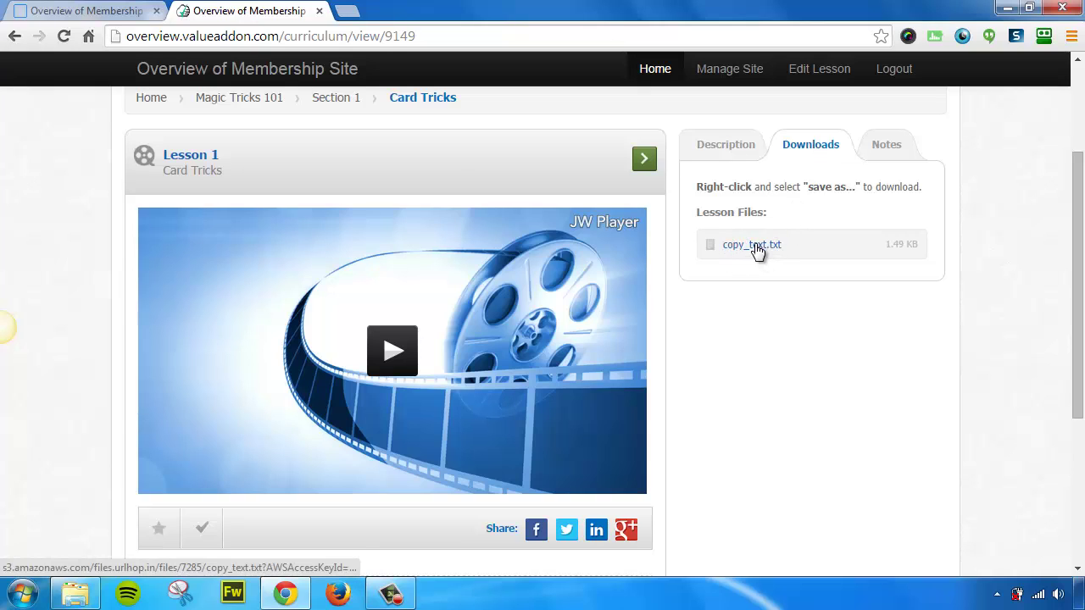
pyautogui.click(883, 146)
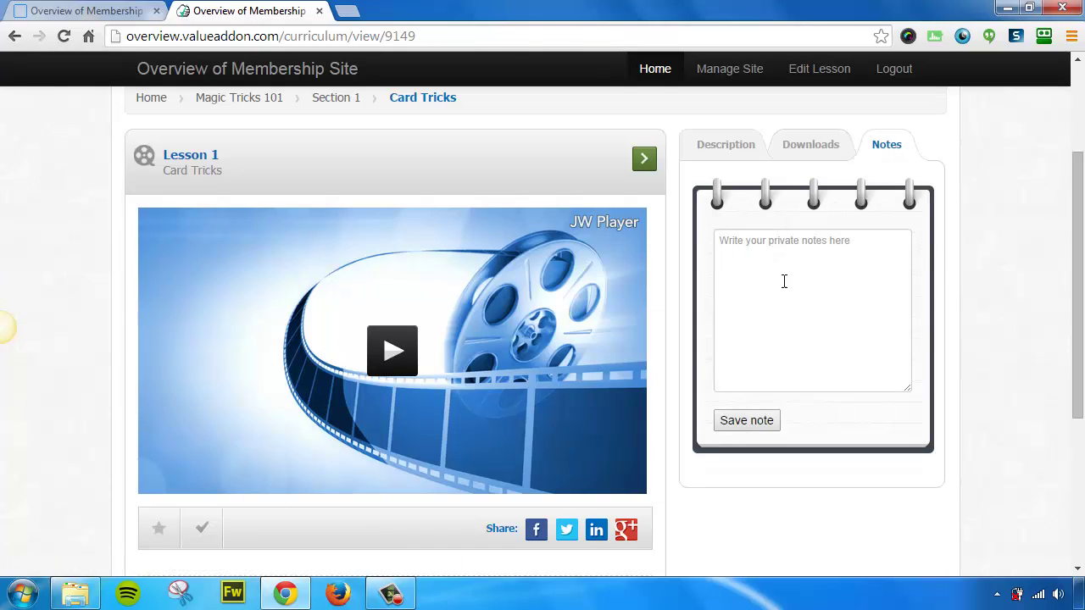
# Move on to the Sample Lesson and review its text content, downloads and notes area
pyautogui.click(645, 161)
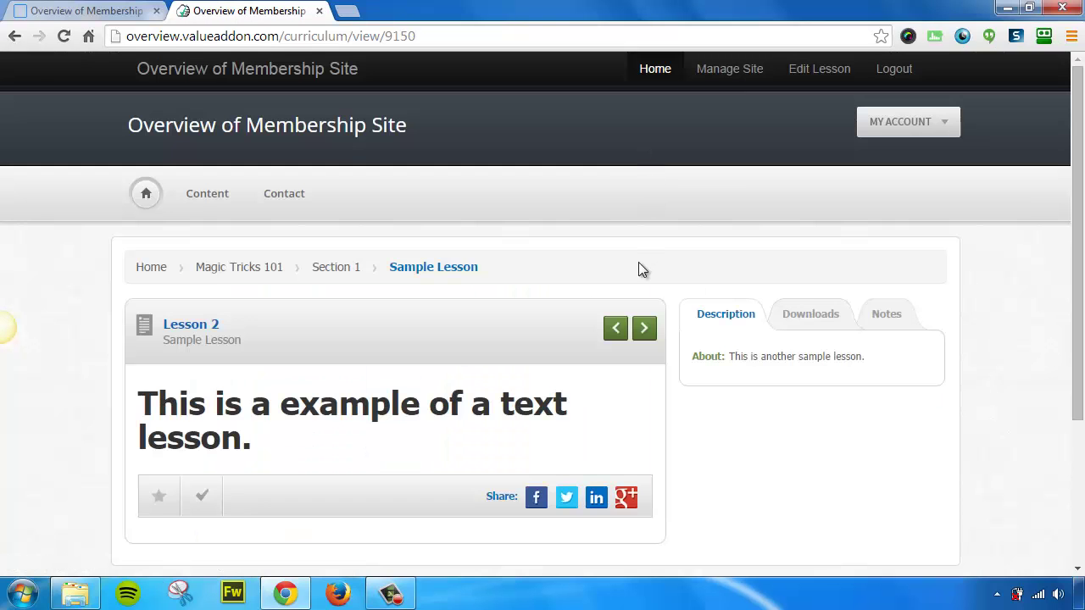
pyautogui.scroll(-1, 640, 265)
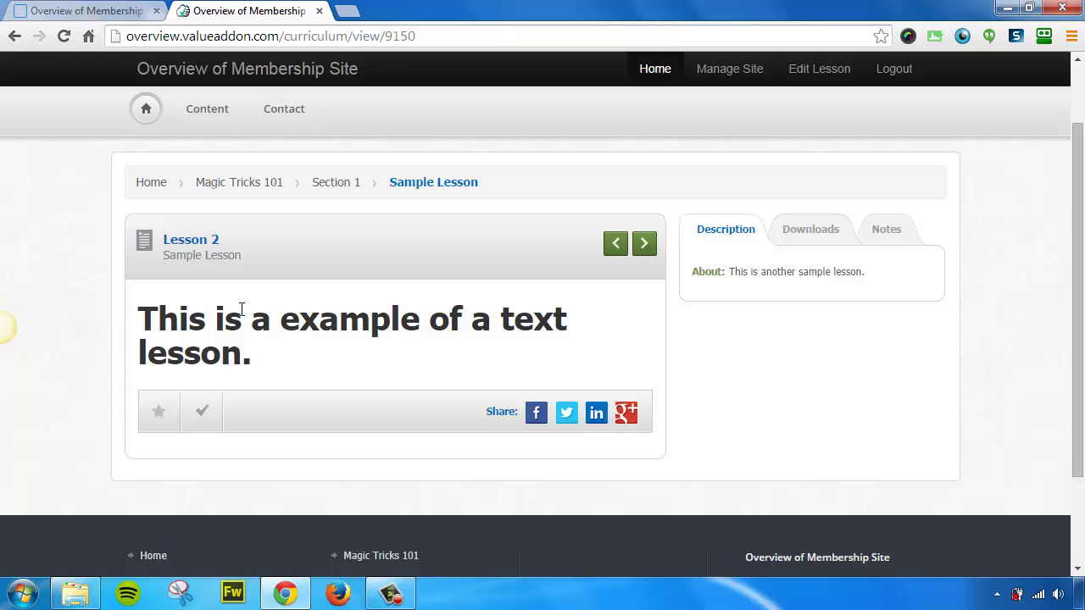
pyautogui.click(805, 229)
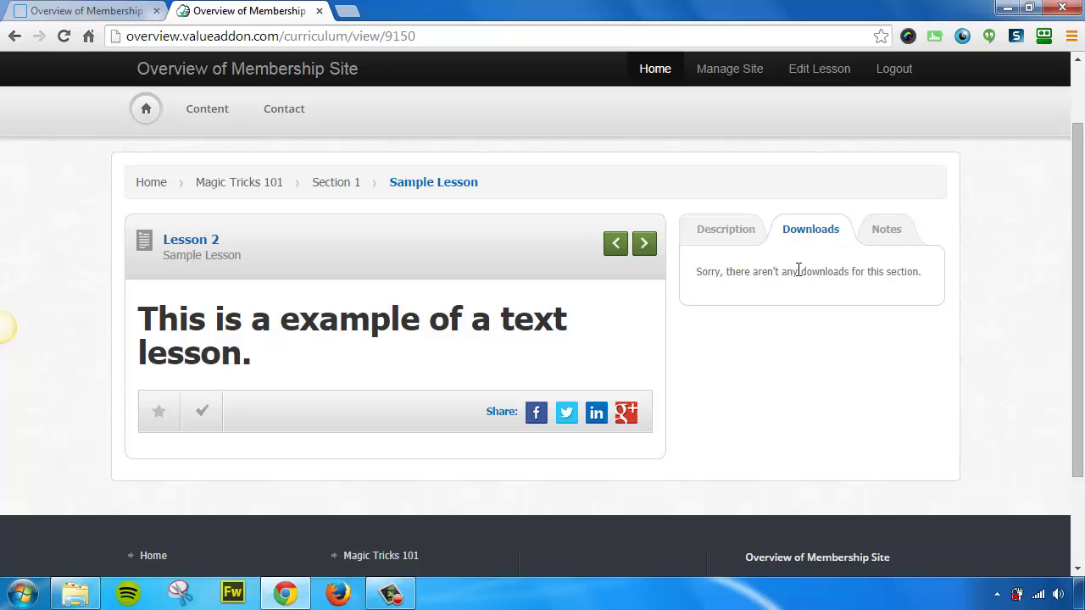
pyautogui.click(887, 238)
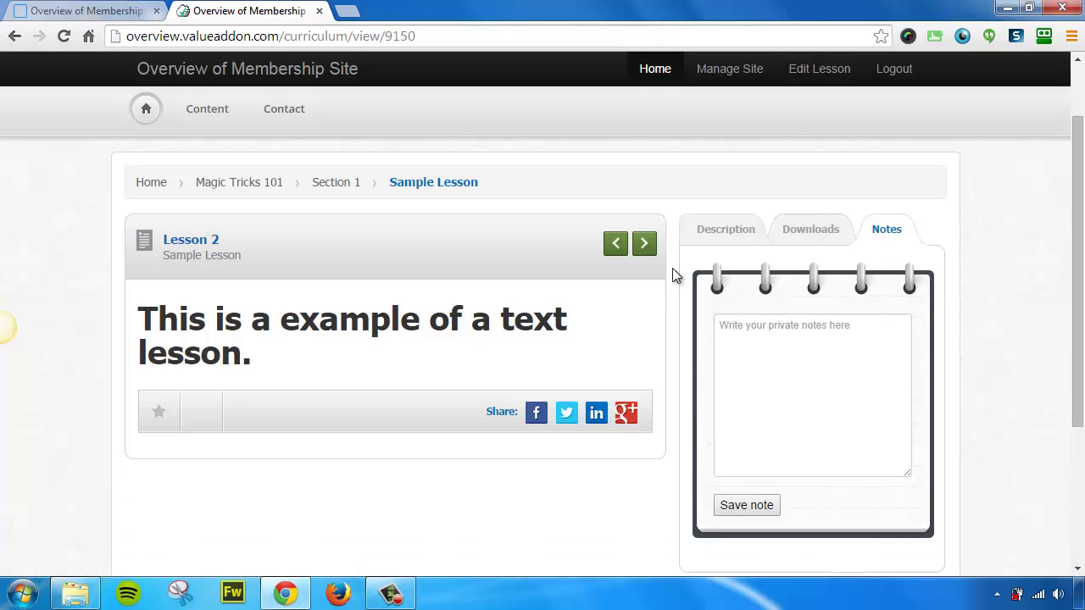
# View the Video lesson 2 page, then return to the Magic Tricks 101 course overview
pyautogui.click(645, 245)
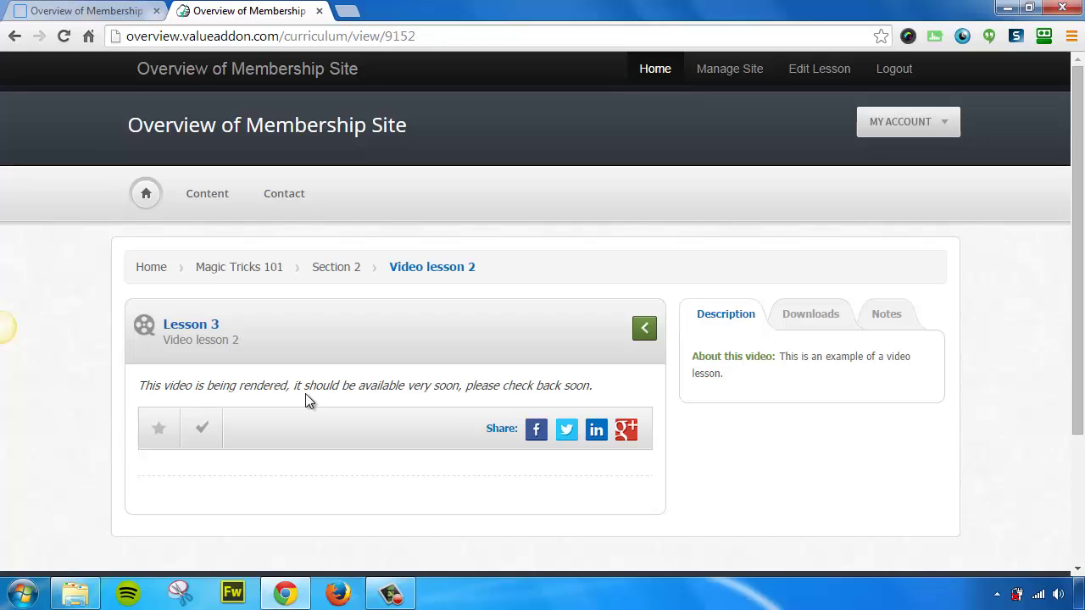
pyautogui.moveTo(208, 201)
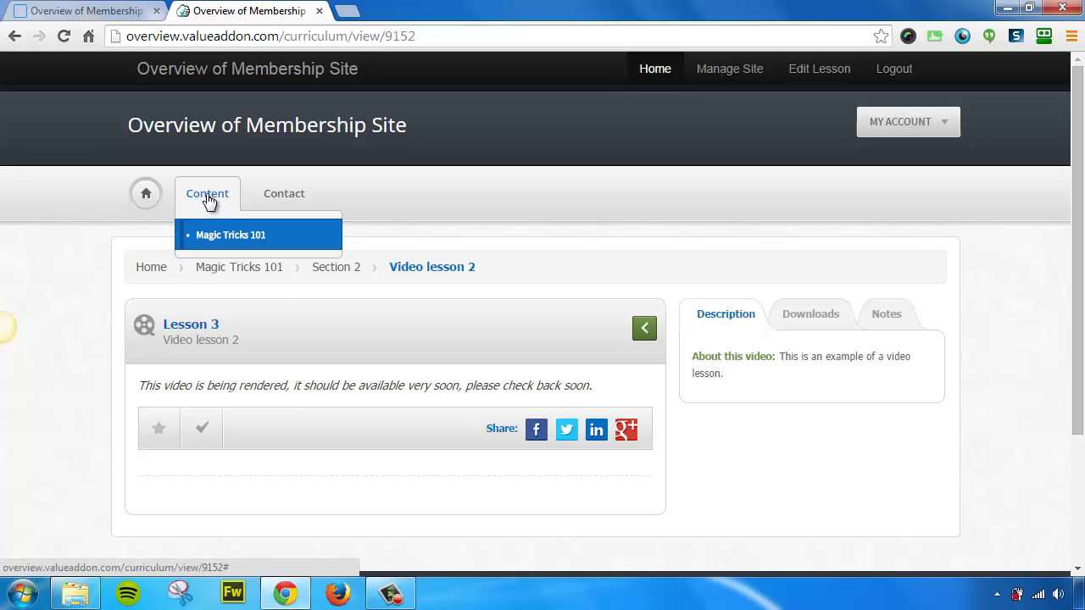
pyautogui.click(209, 201)
pyautogui.click(214, 237)
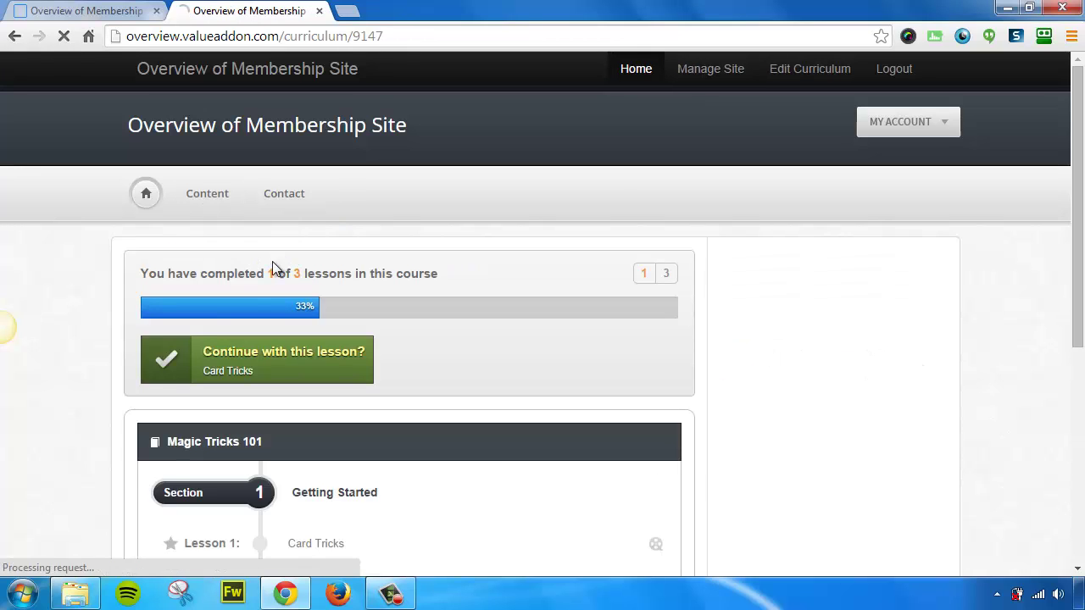
# From the site's homepage, show the available courses and open Magic Tricks 101 to review its progress and lesson list
pyautogui.click(145, 194)
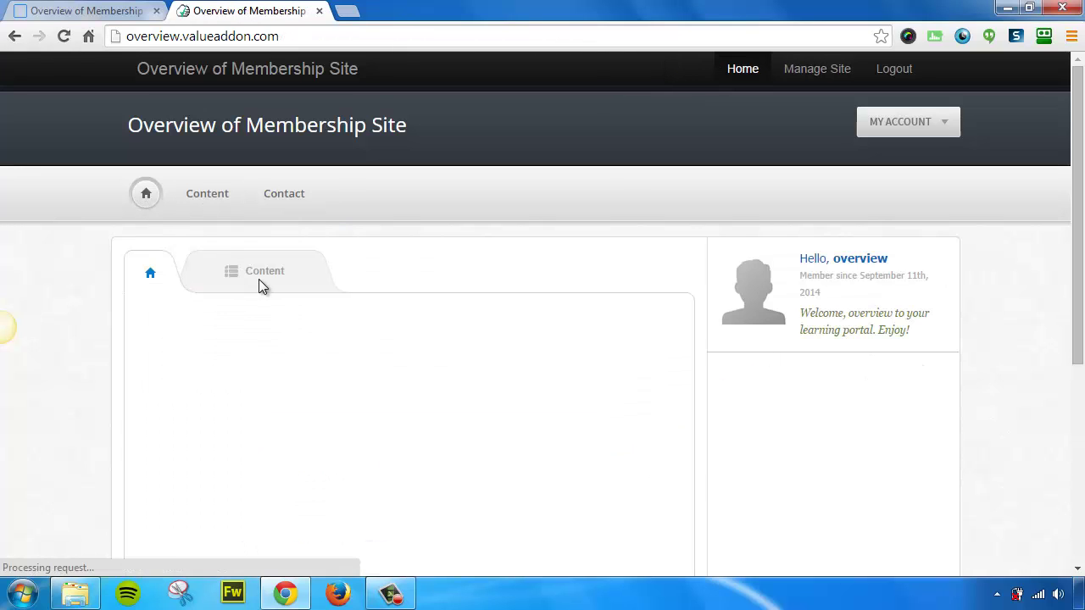
pyautogui.click(254, 272)
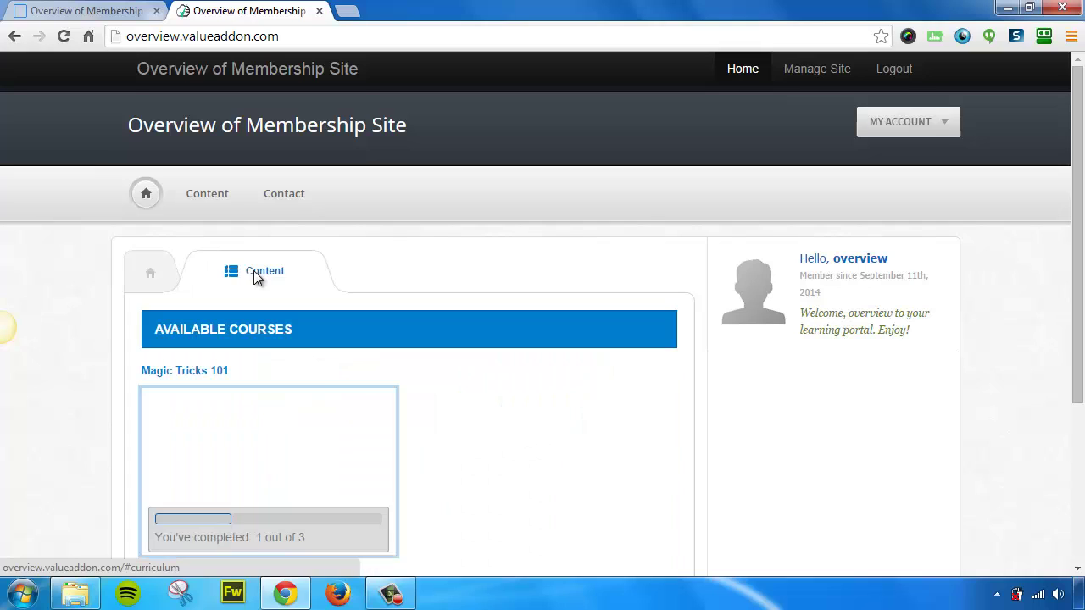
pyautogui.scroll(-1, 456, 288)
pyautogui.moveTo(308, 319)
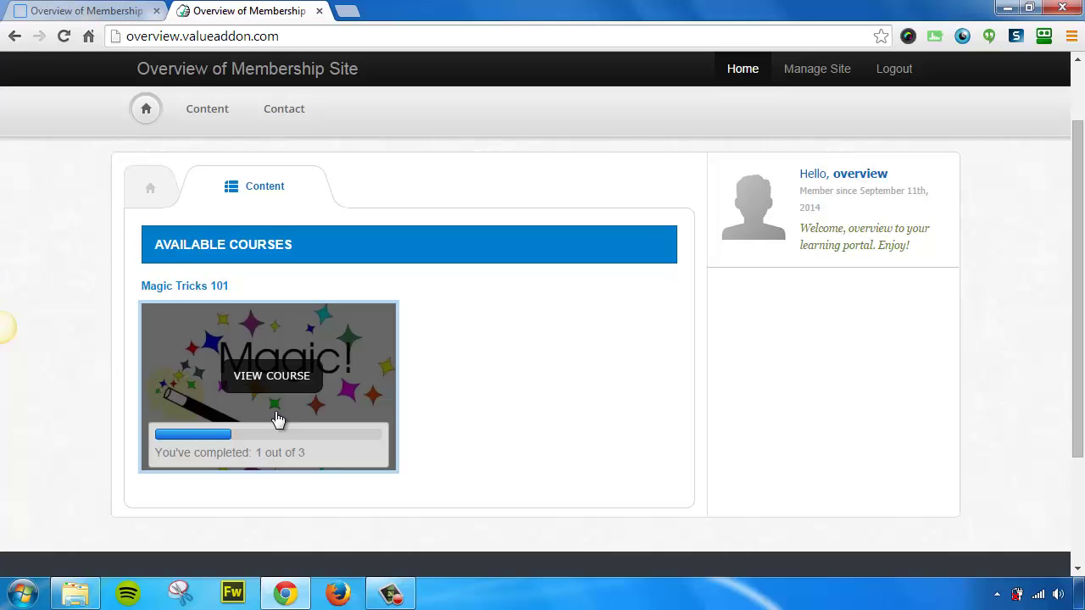
pyautogui.click(278, 383)
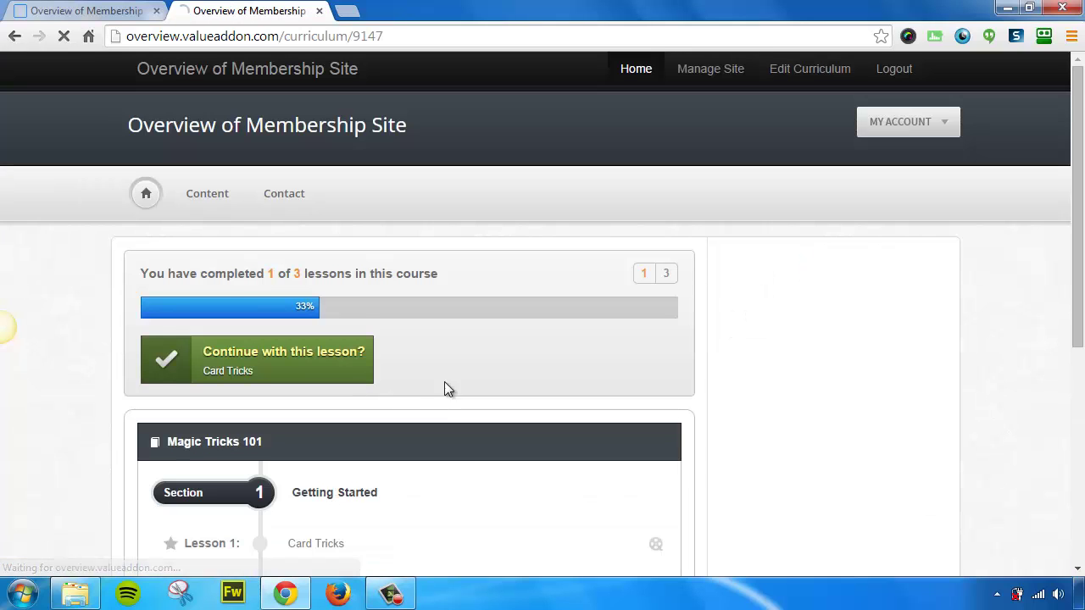
pyautogui.scroll(-2, 444, 383)
pyautogui.scroll(2, 432, 347)
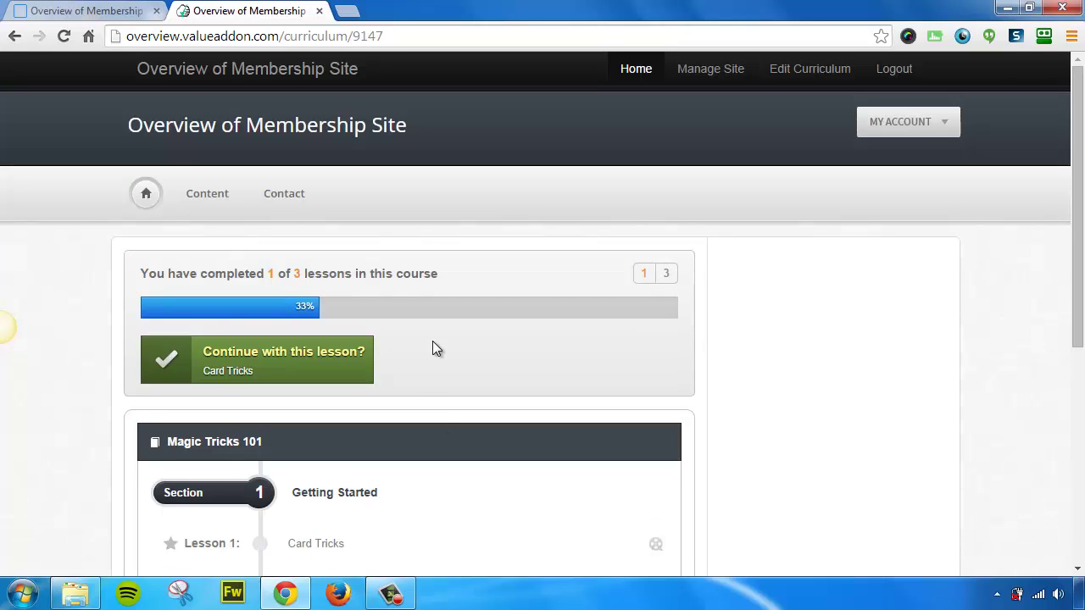
# Go back from the course page to the homepage's available courses and examine the Magic Tricks 101 entry
pyautogui.click(110, 12)
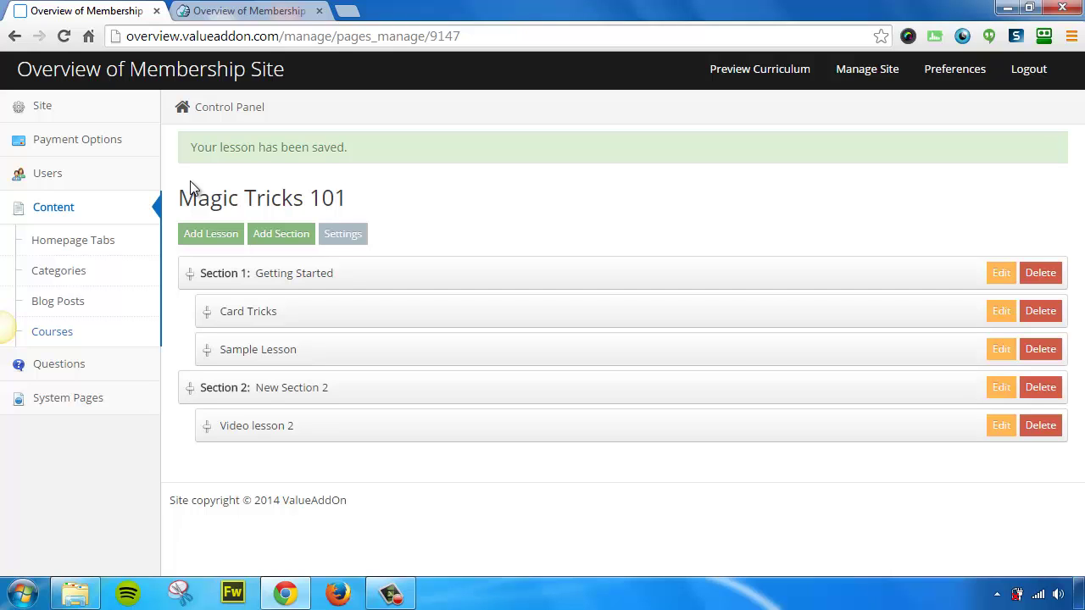
pyautogui.click(241, 11)
pyautogui.rightClick(80, 235)
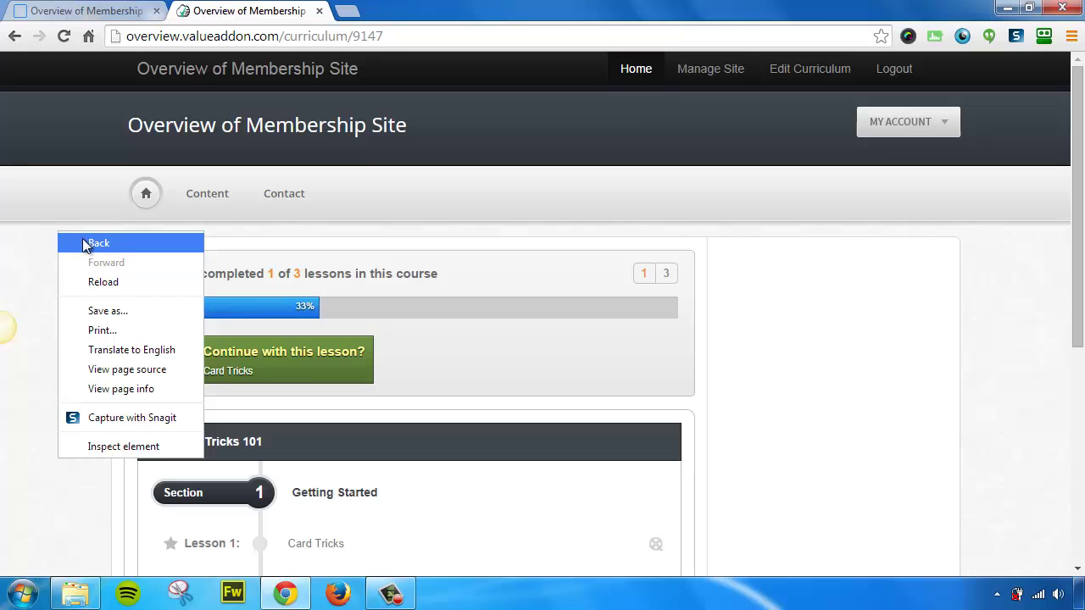
pyautogui.click(82, 239)
pyautogui.click(284, 195)
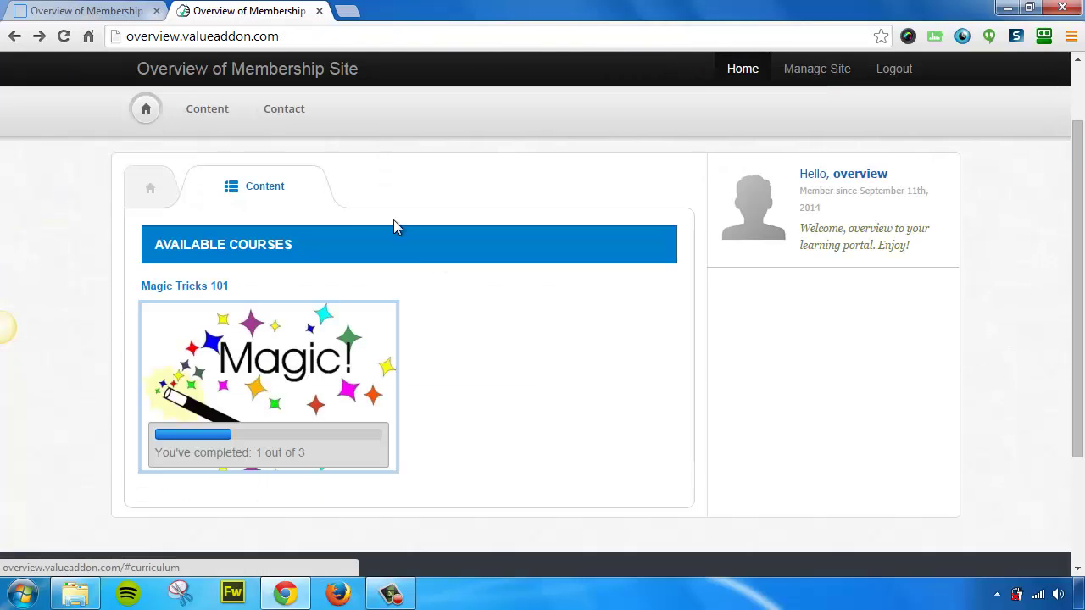
pyautogui.moveTo(283, 375)
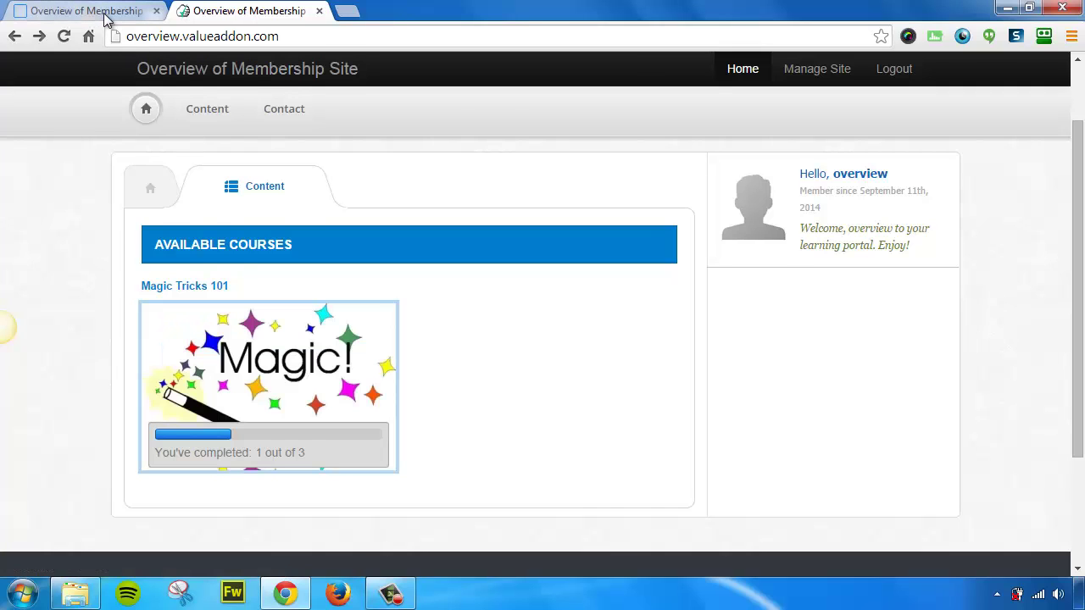
# In the site's control panel, create a blog post category named "Video Downloads"
pyautogui.click(74, 13)
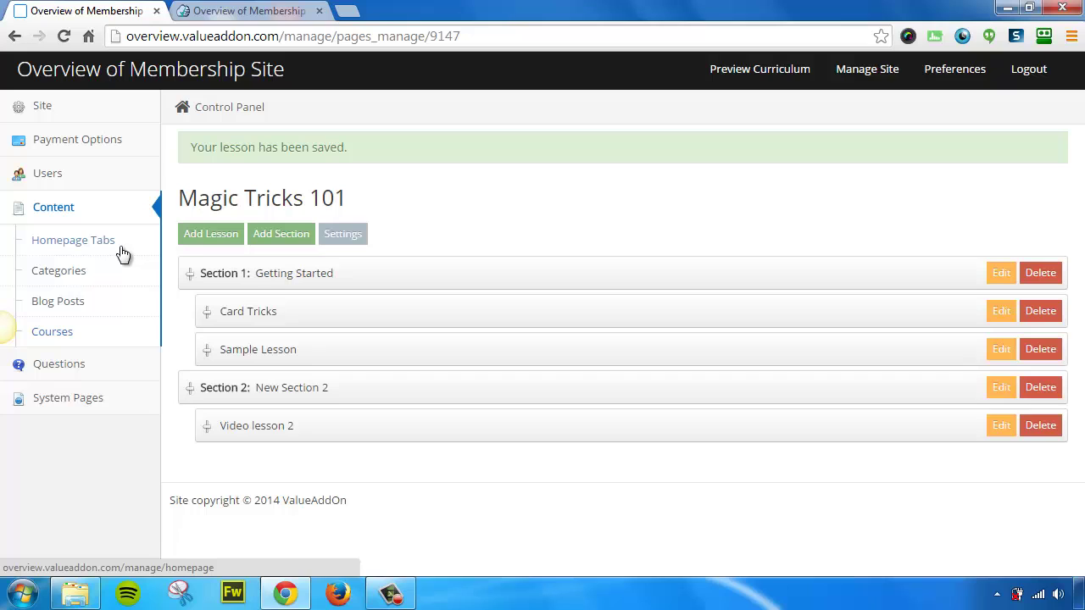
pyautogui.click(91, 307)
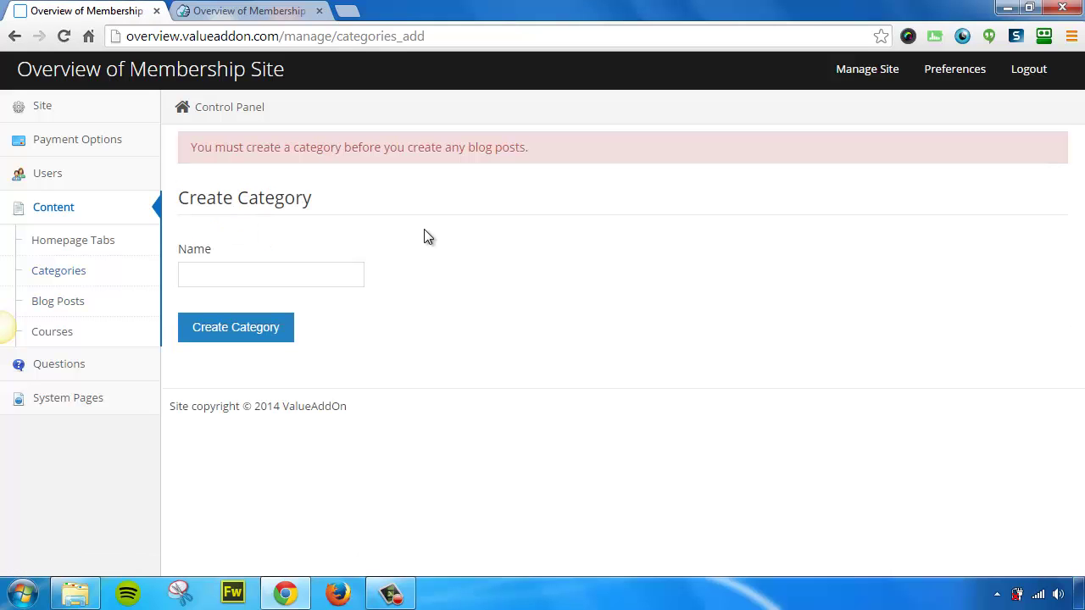
pyautogui.click(291, 276)
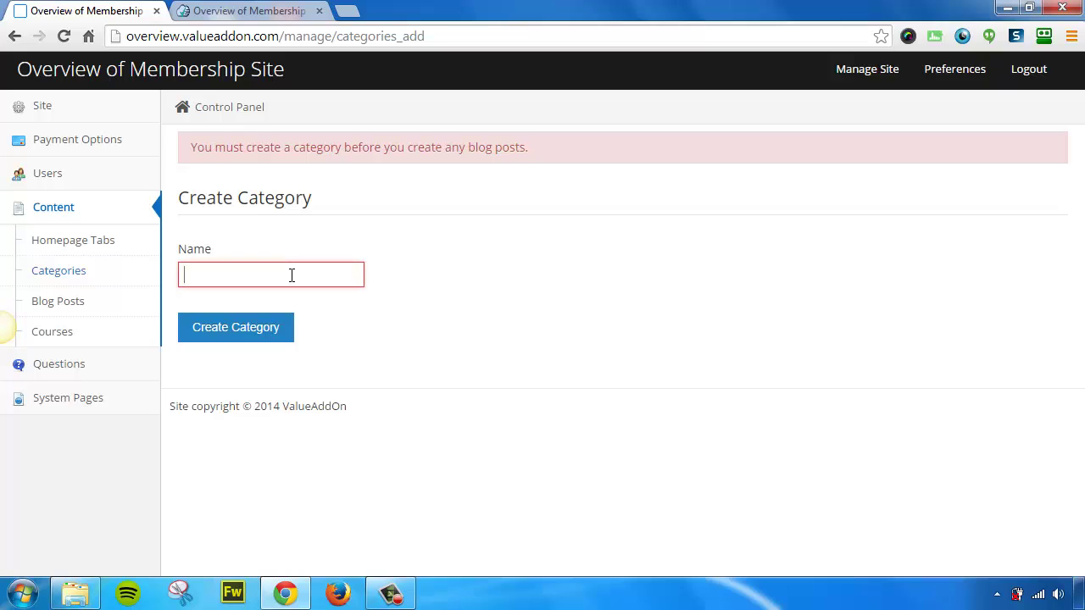
pyautogui.write('Video Down')
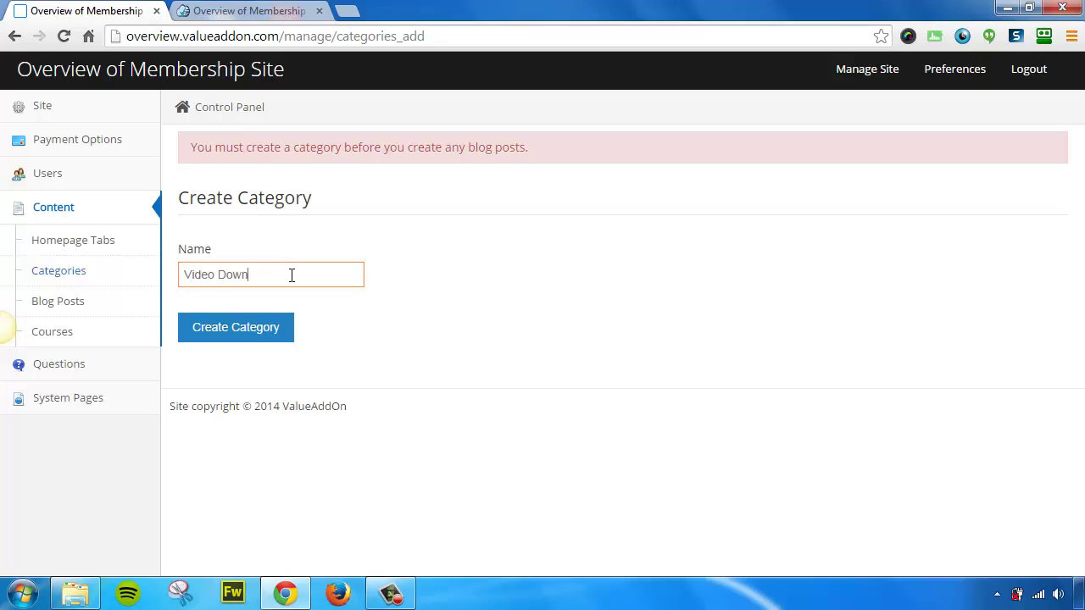
pyautogui.write('loads')
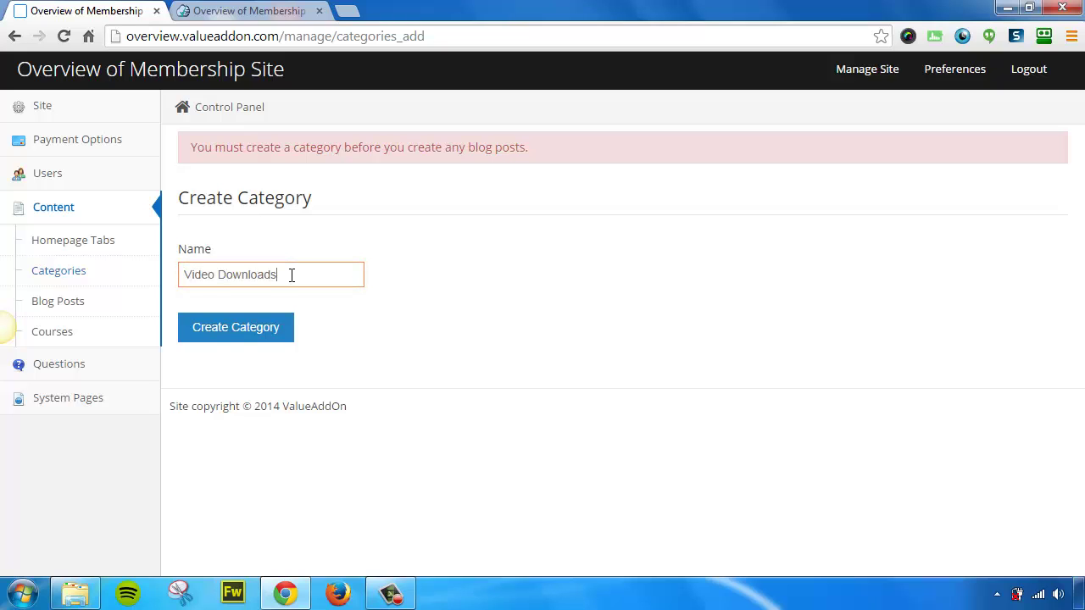
pyautogui.click(230, 330)
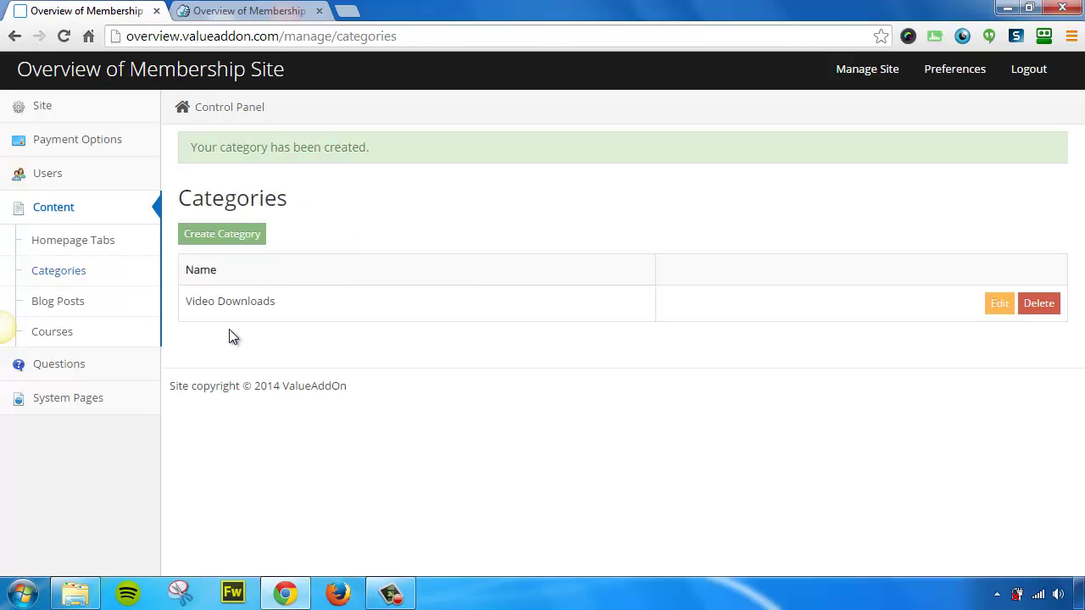
# Add a blog post of type Text with the title "This is a sample video download blog post"
pyautogui.click(89, 303)
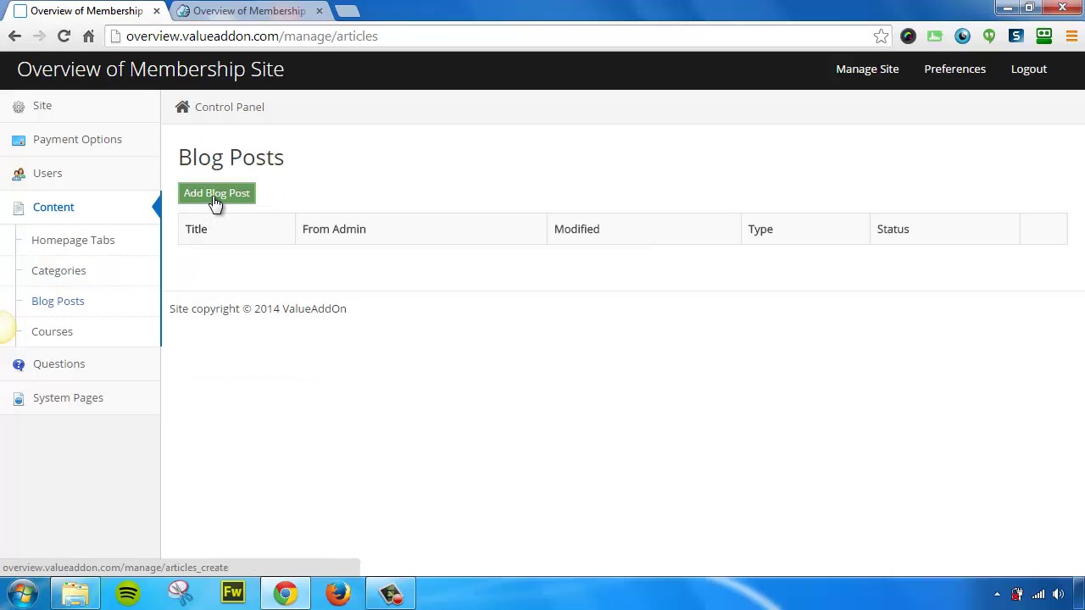
pyautogui.click(215, 197)
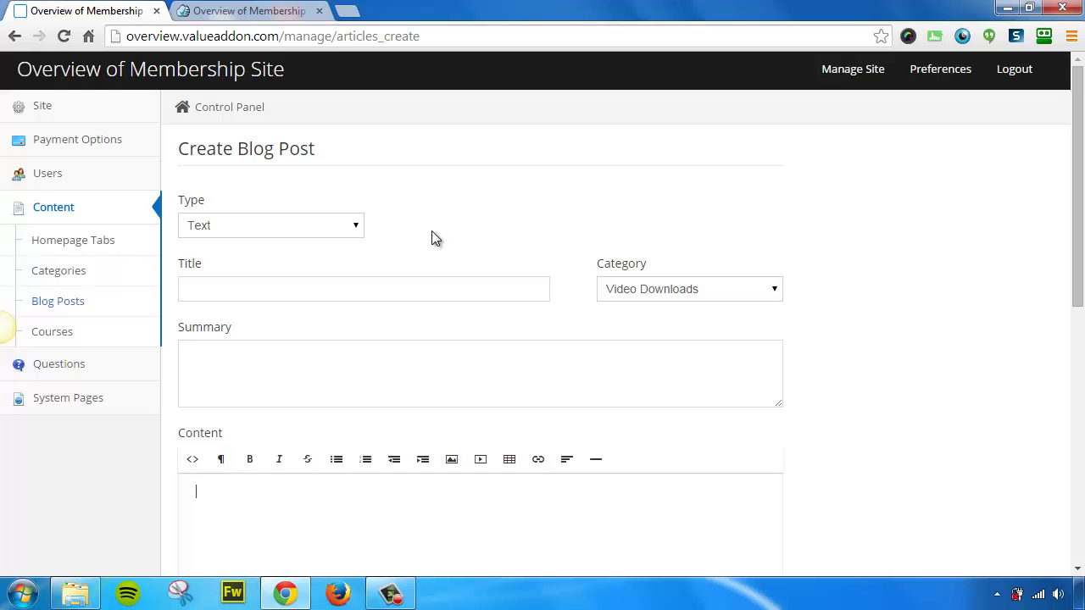
pyautogui.click(347, 231)
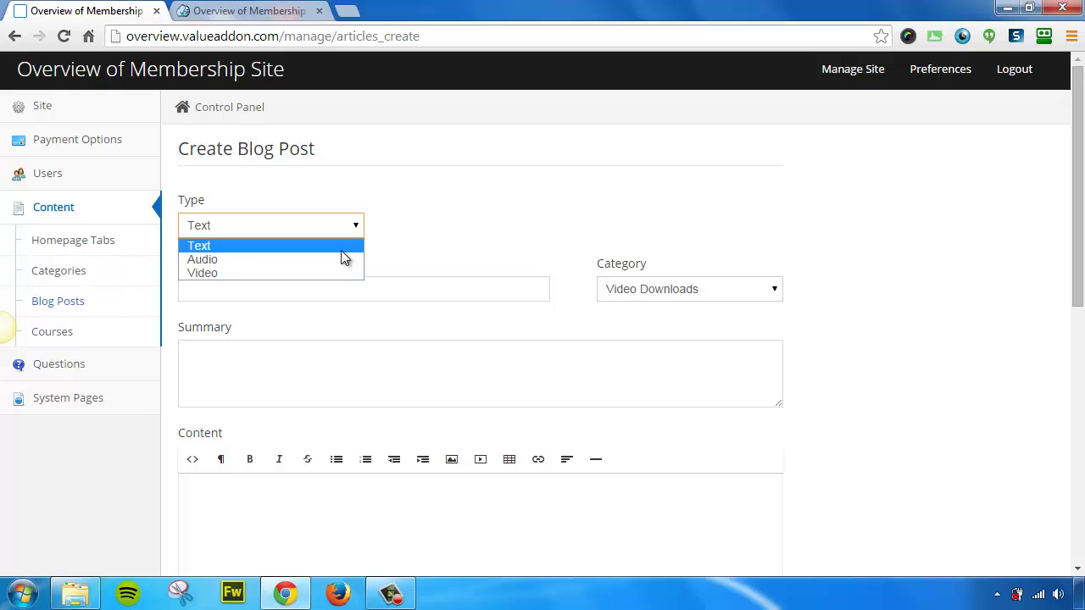
pyautogui.click(337, 250)
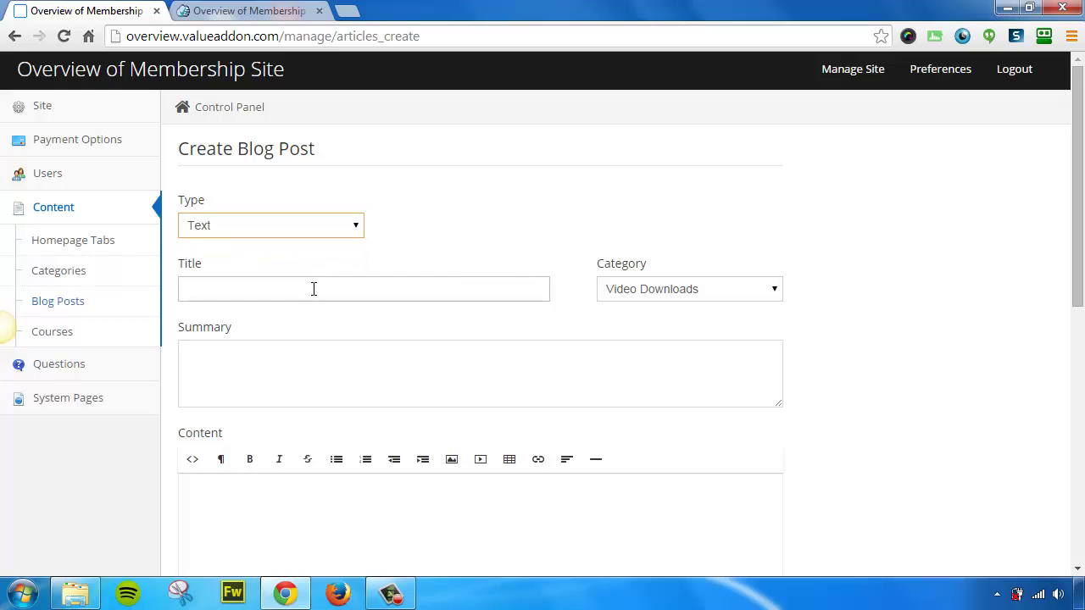
pyautogui.click(333, 284)
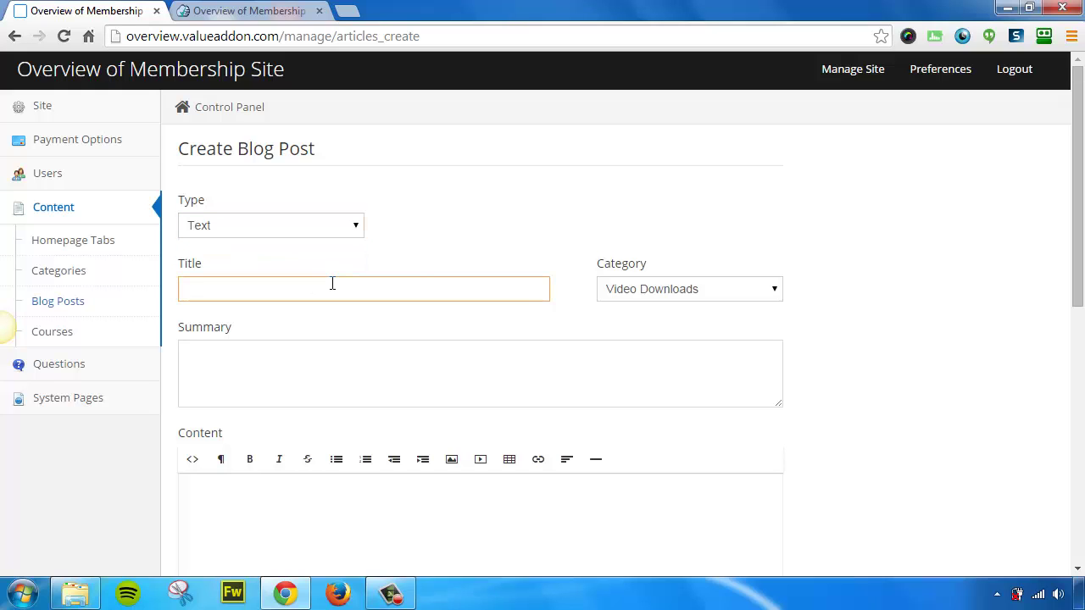
pyautogui.write('This is a sample video download blog post')
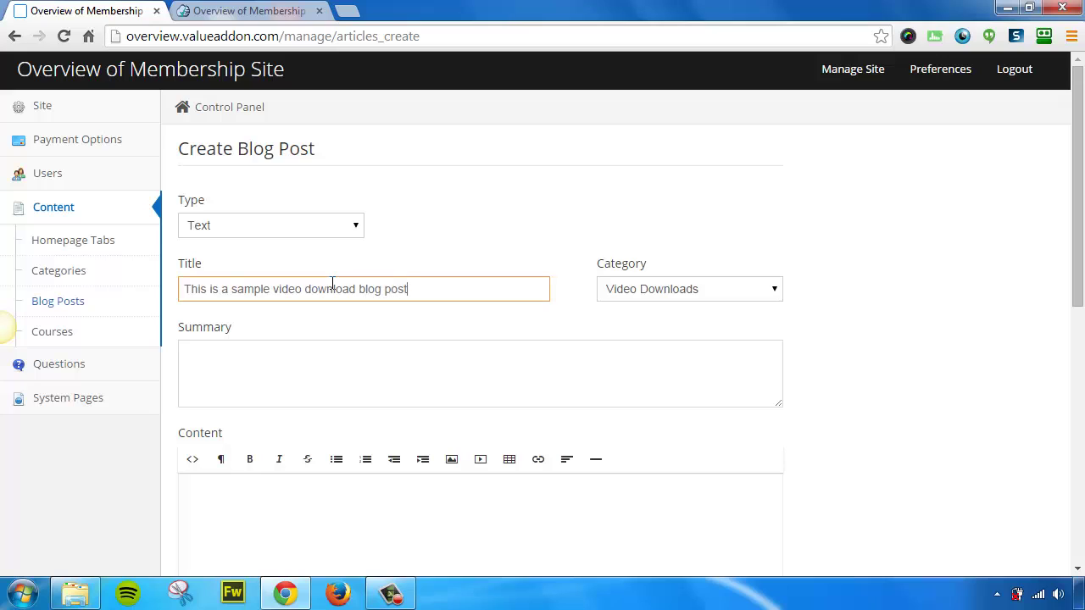
# Set the post's summary to "Download your video file in the tab to the right!" and its content to "Did you download your video file."
pyautogui.press('Tab')
pyautogui.write('Downloa')
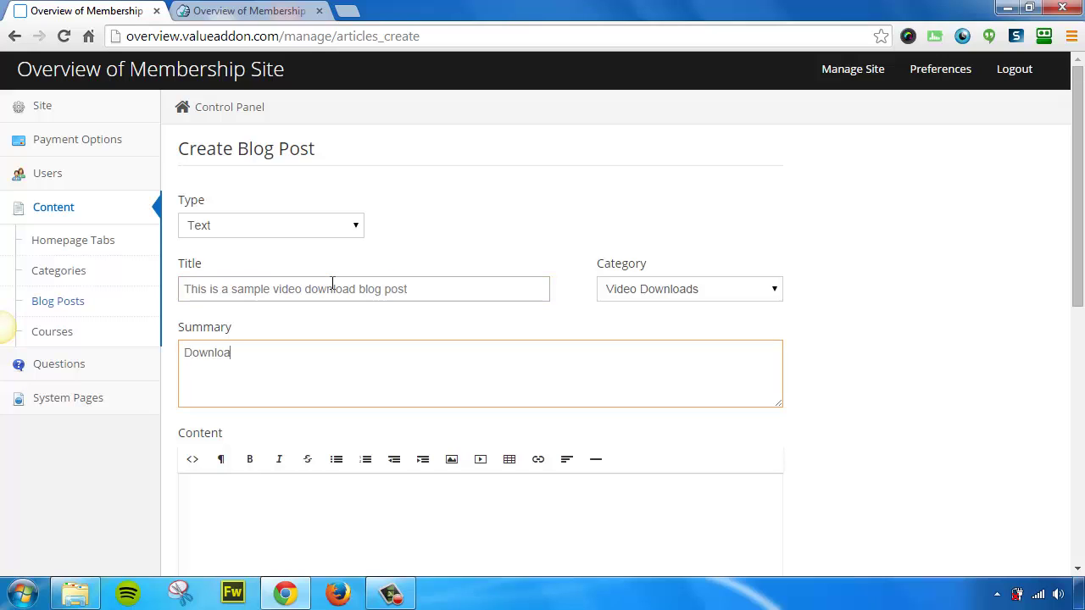
pyautogui.write('d your video file in the tab to the rig')
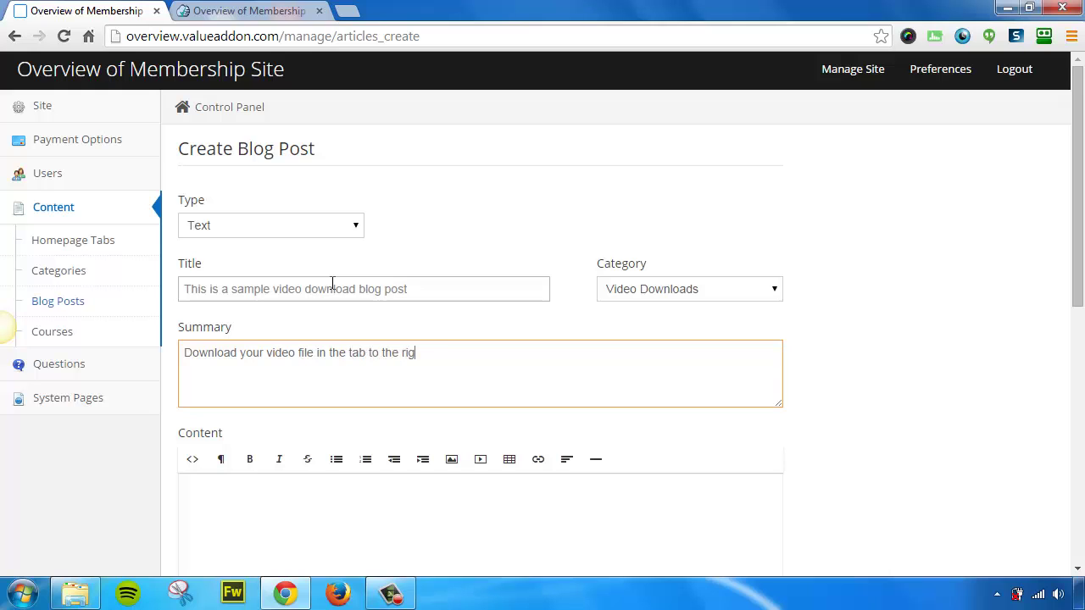
pyautogui.write('ht!')
pyautogui.scroll(-2, 426, 426)
pyautogui.click(427, 426)
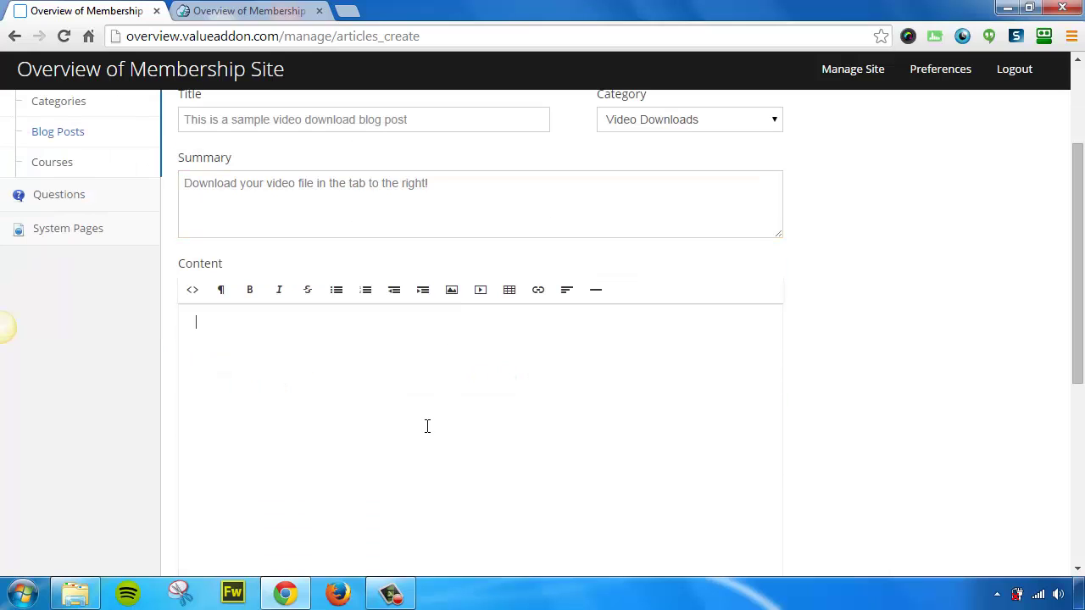
pyautogui.write('Did you download your video file.')
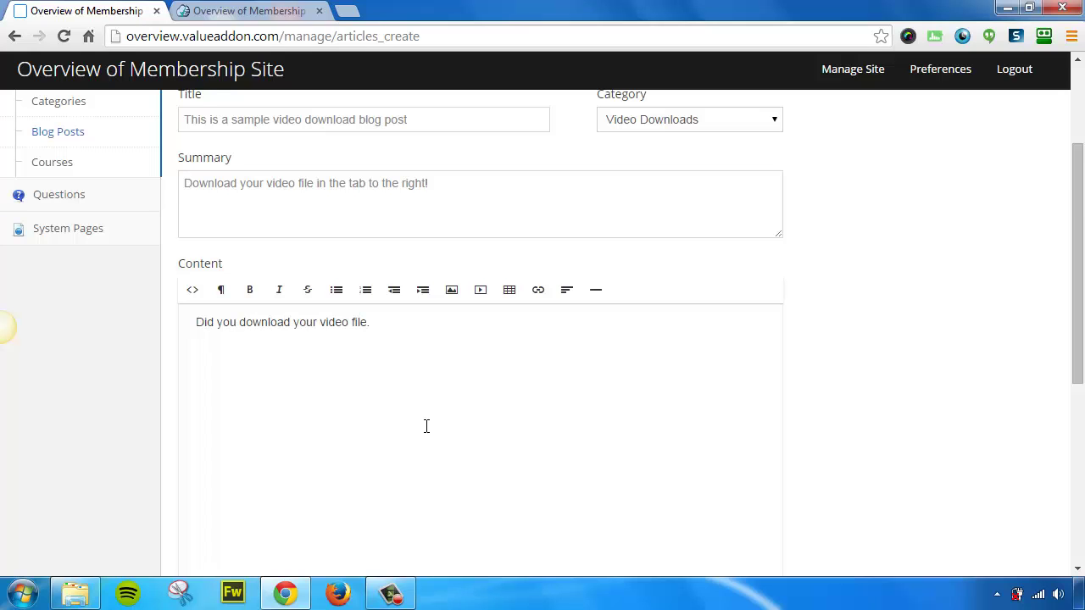
# Attach the file 1card_trick.mp4 to the blog post and publish the post
pyautogui.scroll(-3, 487, 358)
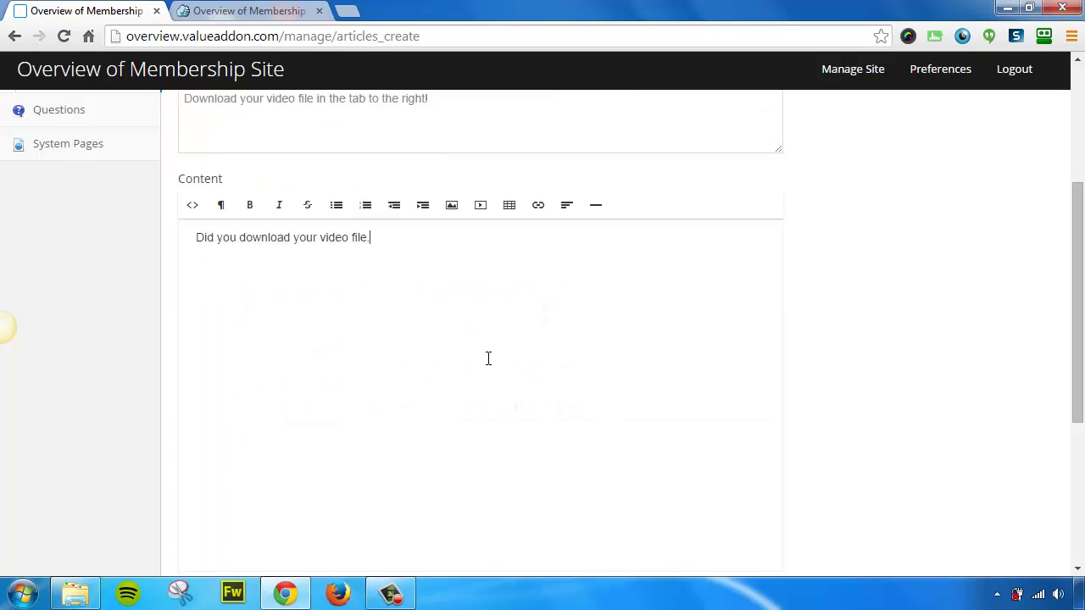
pyautogui.scroll(-2, 496, 377)
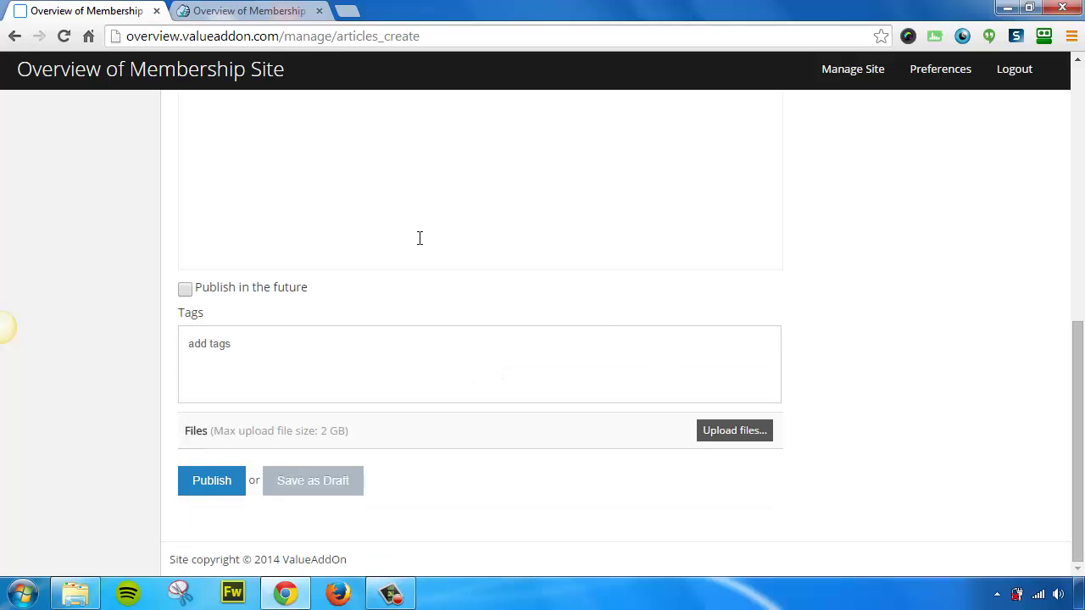
pyautogui.click(733, 432)
pyautogui.click(447, 177)
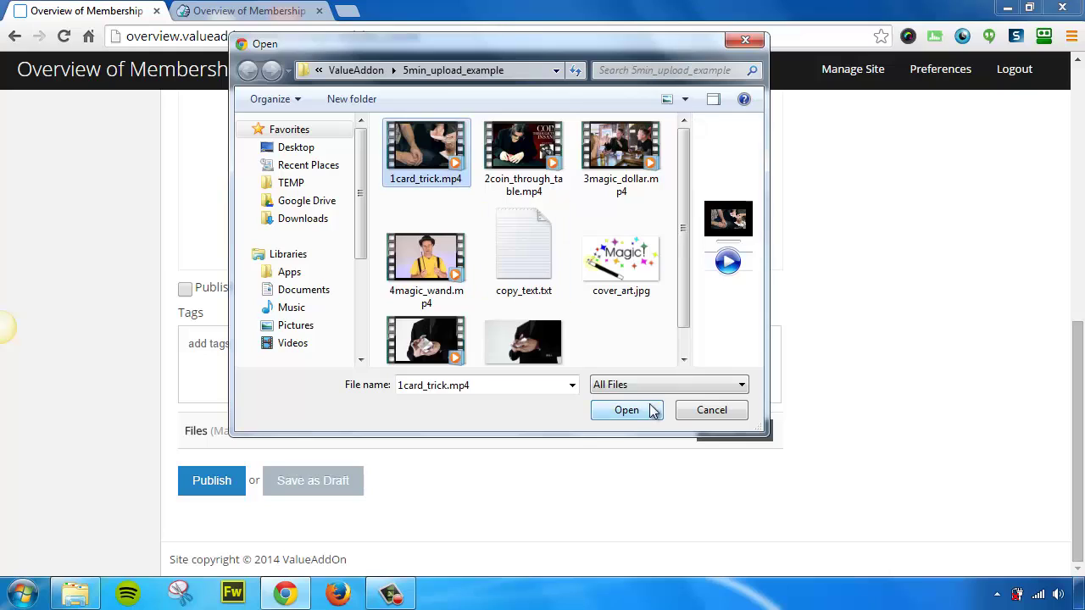
pyautogui.click(646, 410)
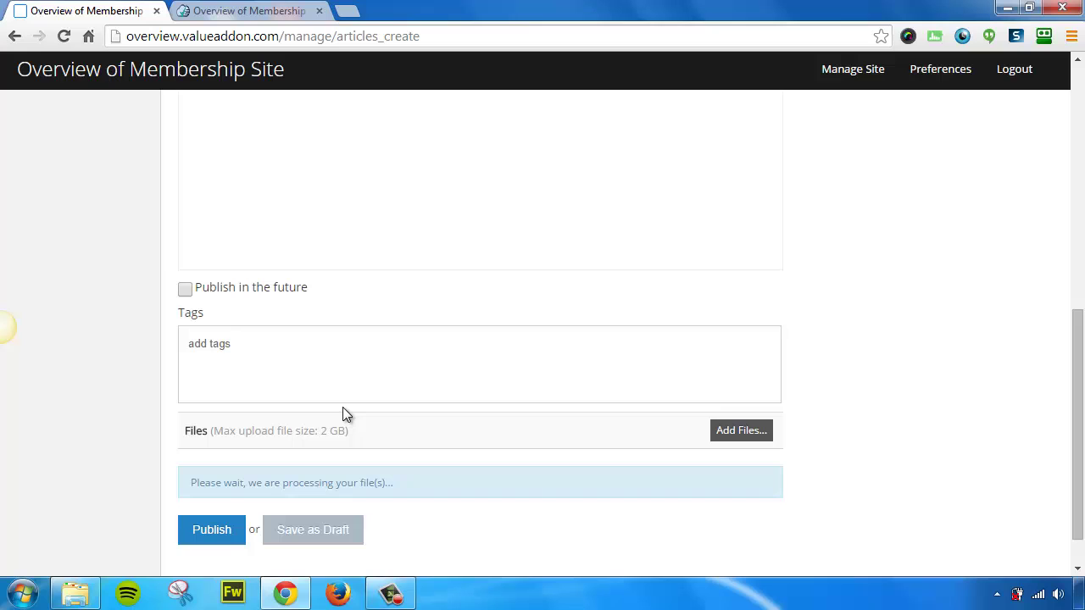
pyautogui.scroll(-1, 342, 407)
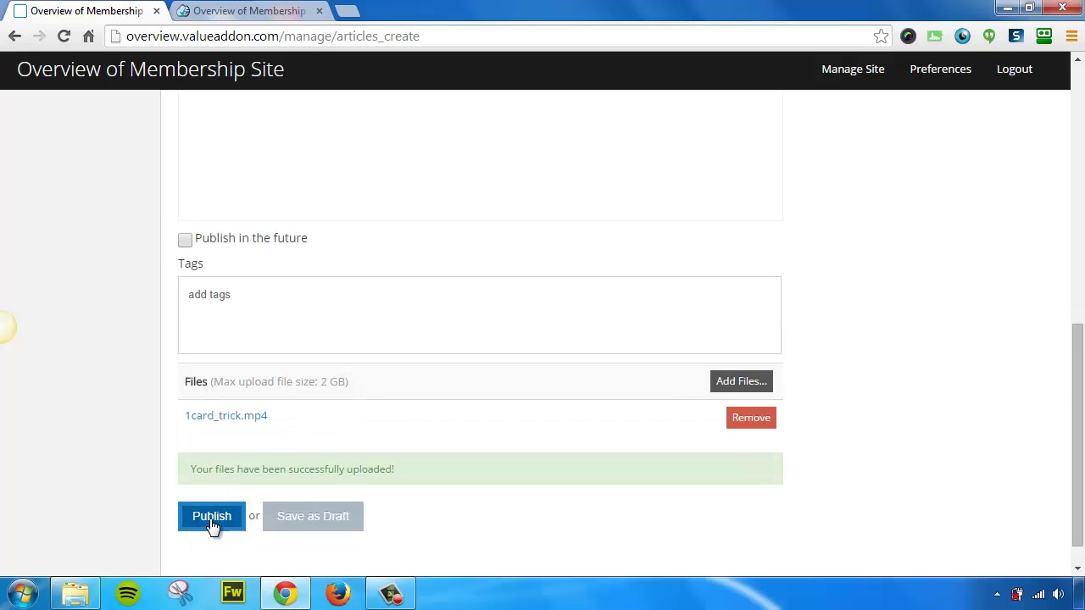
pyautogui.click(212, 520)
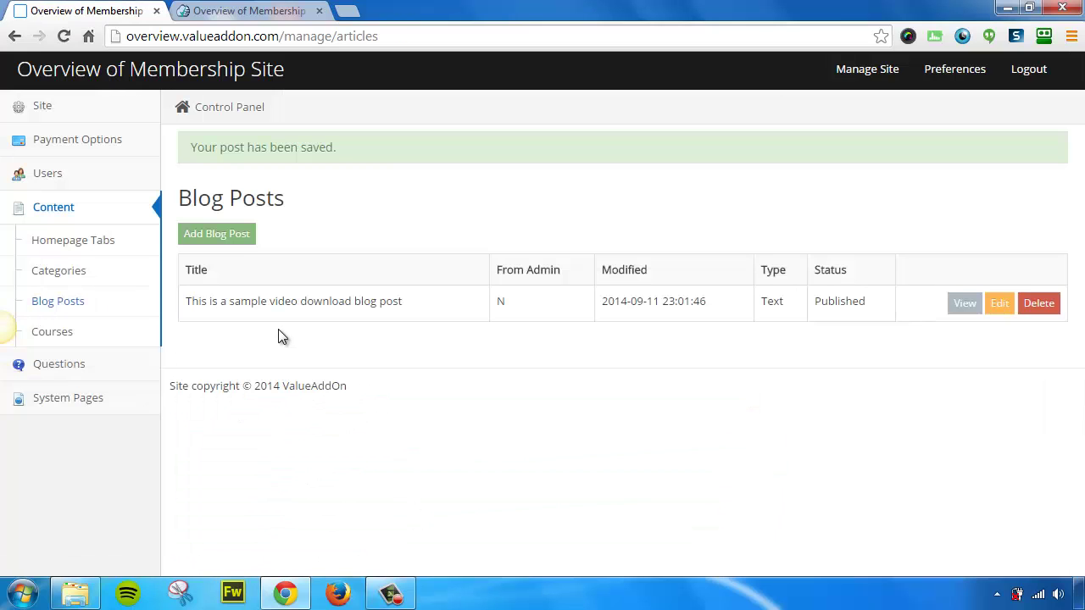
# Add a blog post of type Video titled "This is a video post again." with the summary "Another example goes here."
pyautogui.click(234, 236)
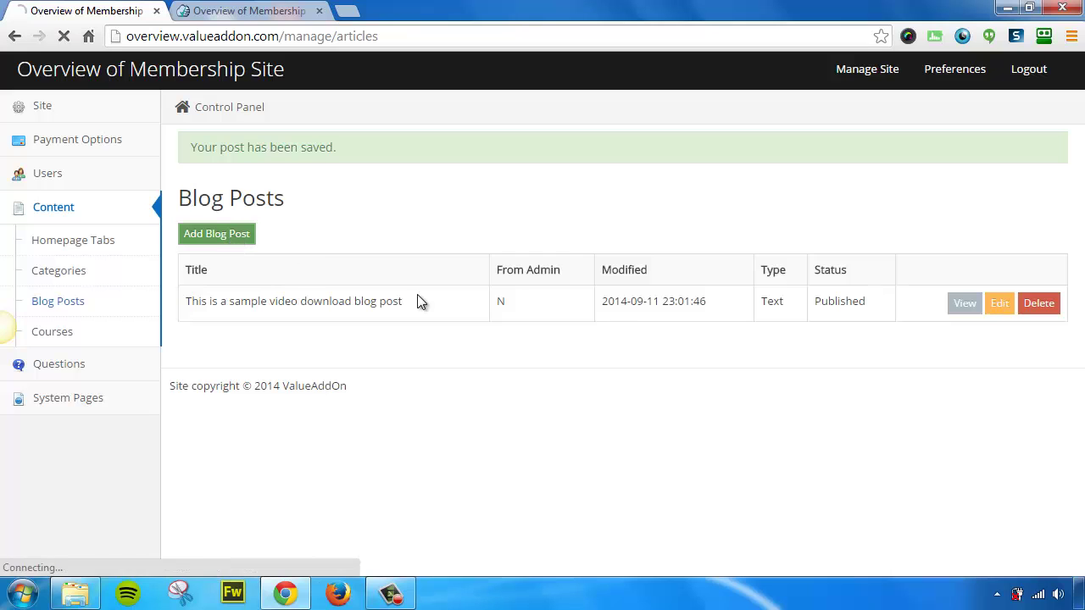
pyautogui.click(271, 225)
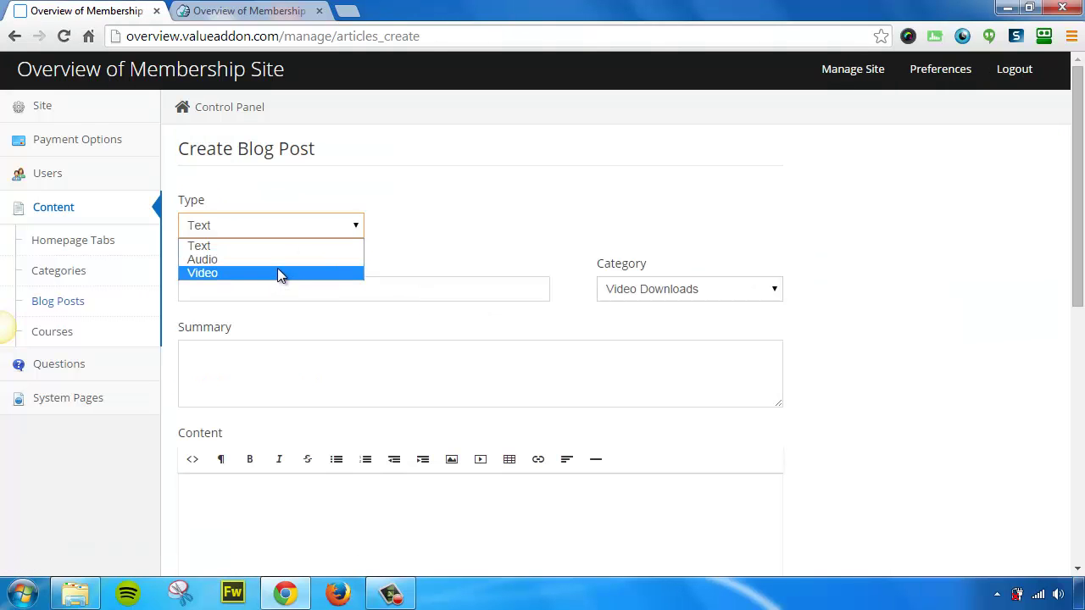
pyautogui.click(277, 272)
pyautogui.click(277, 287)
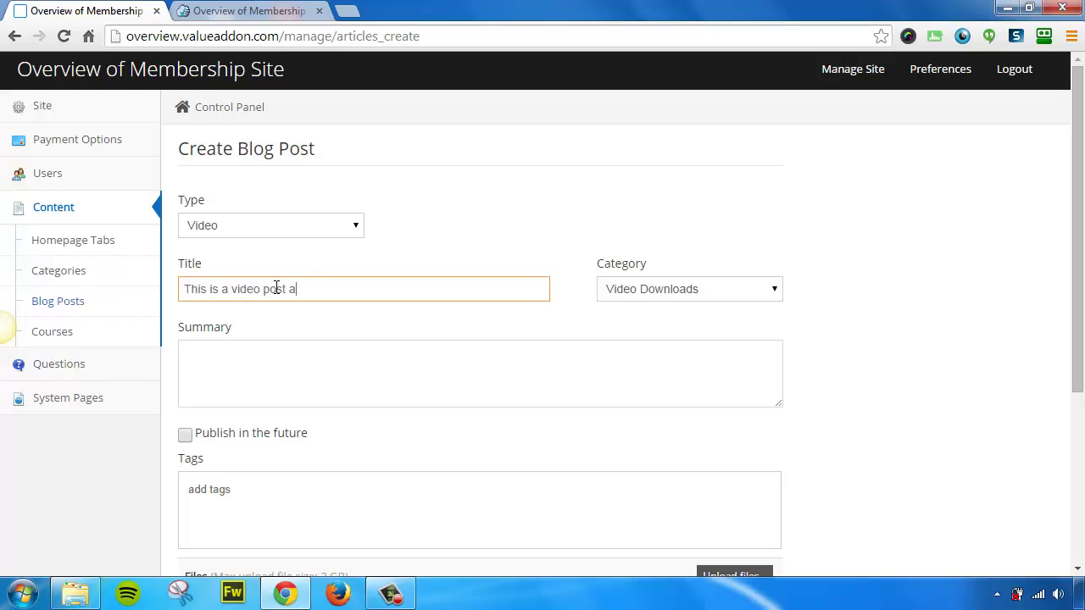
pyautogui.press('Tab')
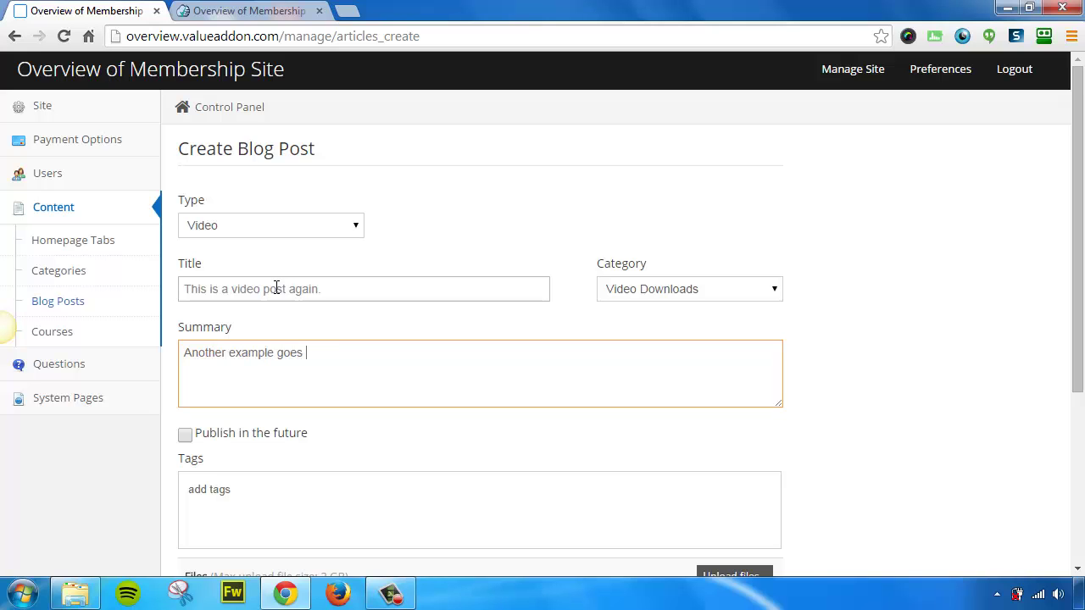
# Upload 2coin_through_table.mp4 to the video post and publish the post
pyautogui.scroll(-2, 432, 352)
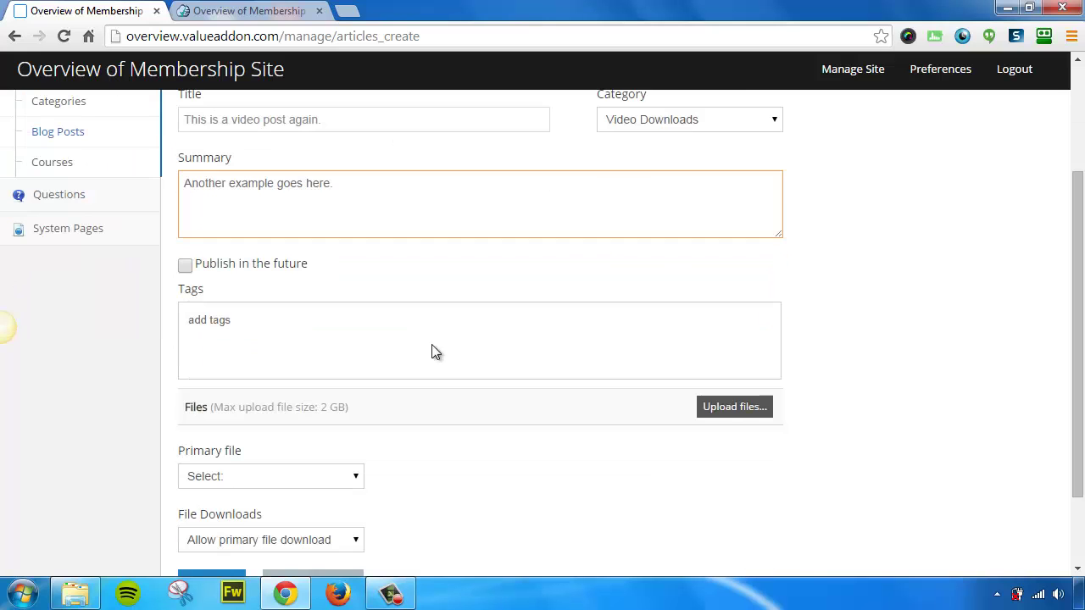
pyautogui.click(714, 408)
pyautogui.click(555, 179)
pyautogui.click(637, 409)
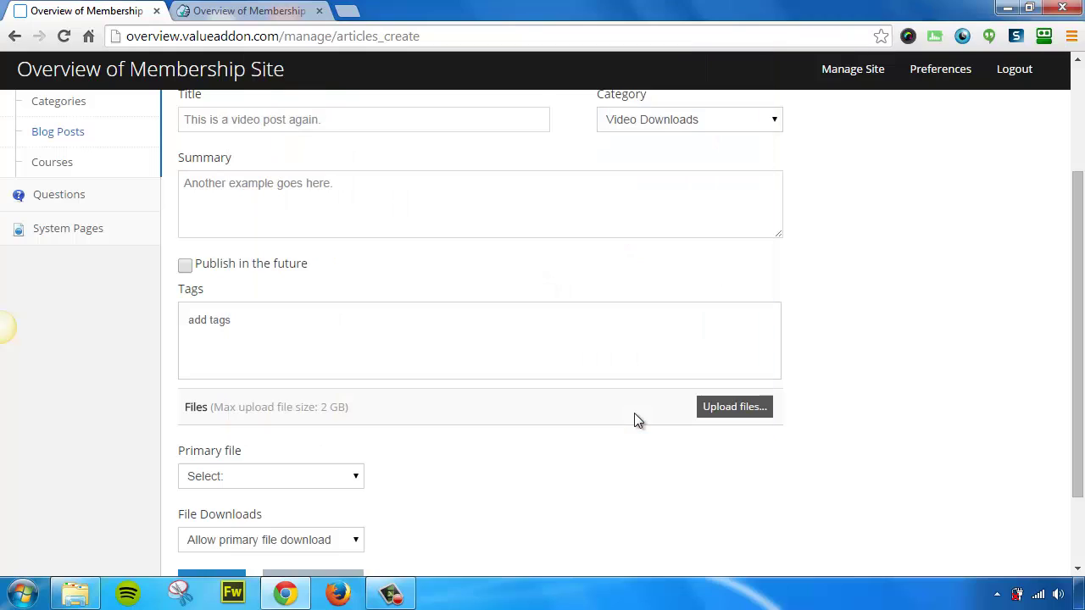
pyautogui.scroll(-2, 576, 460)
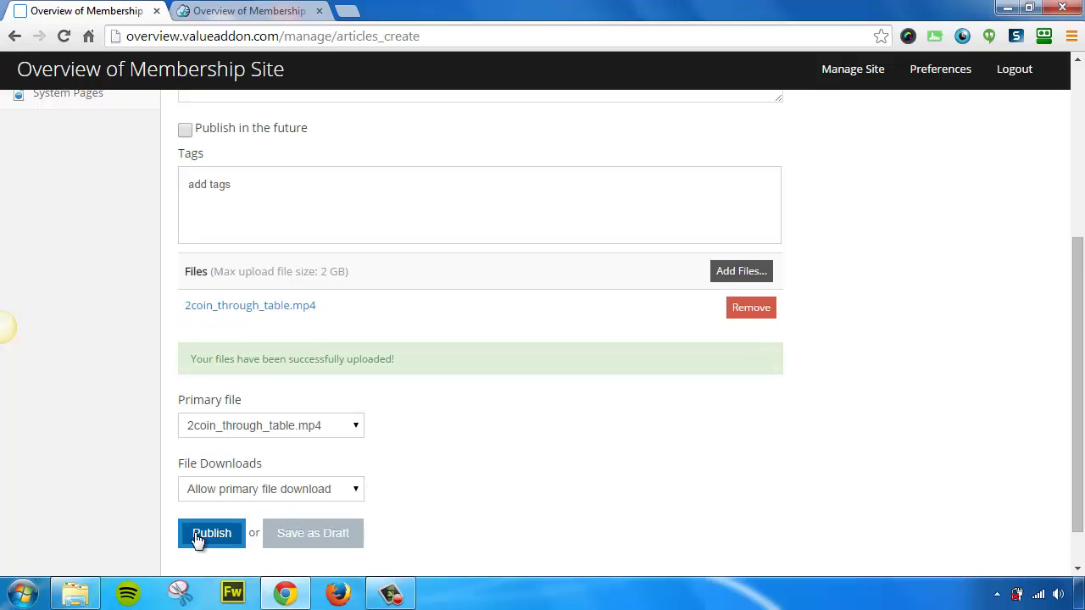
pyautogui.click(198, 537)
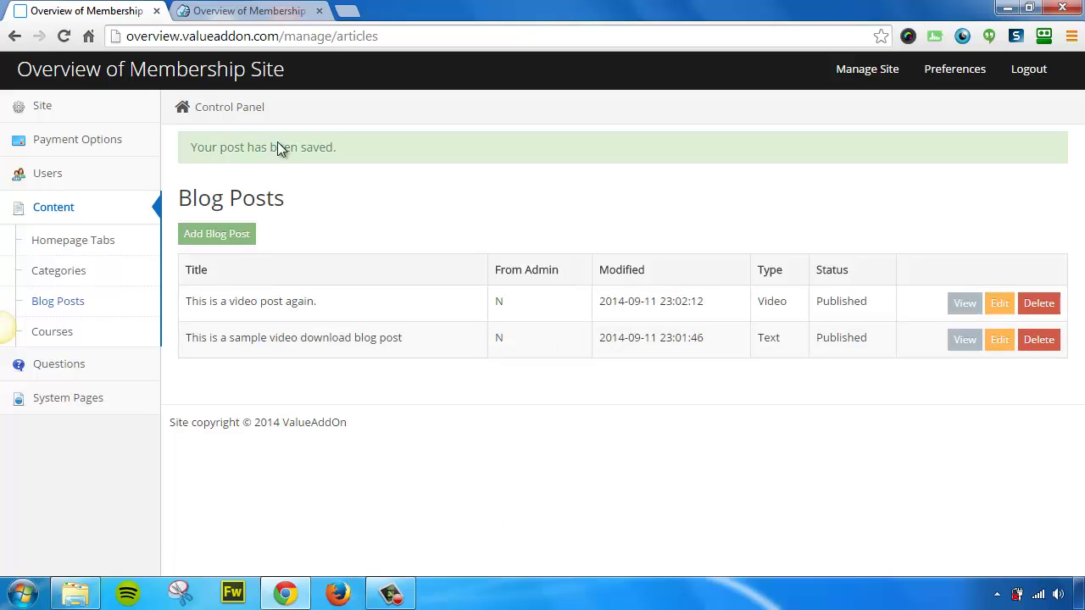
# Reload the membership site's homepage and show its available courses and blog posts
pyautogui.click(243, 12)
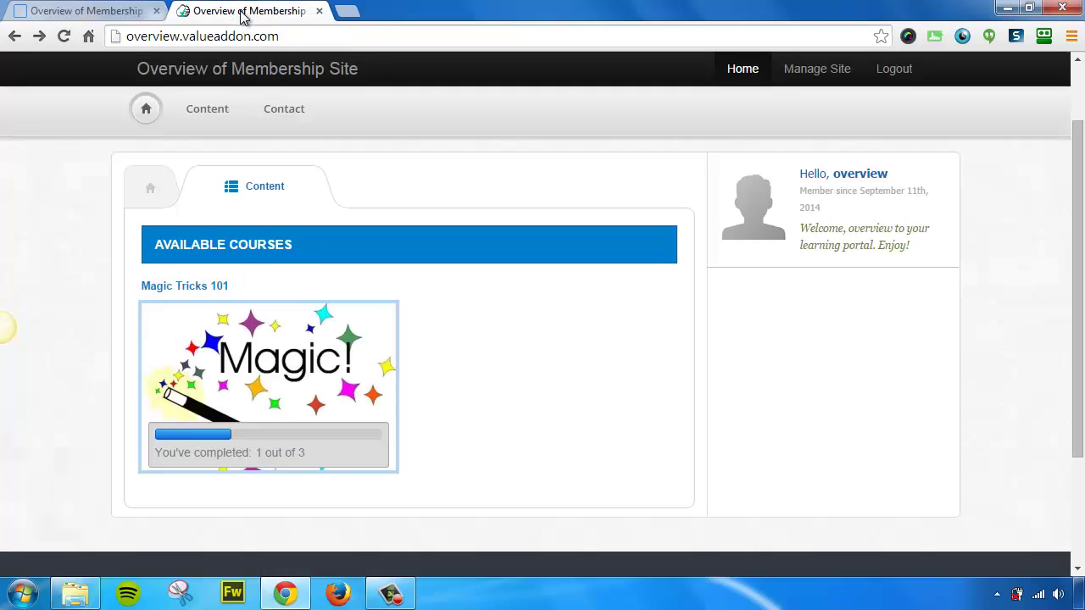
pyautogui.click(66, 36)
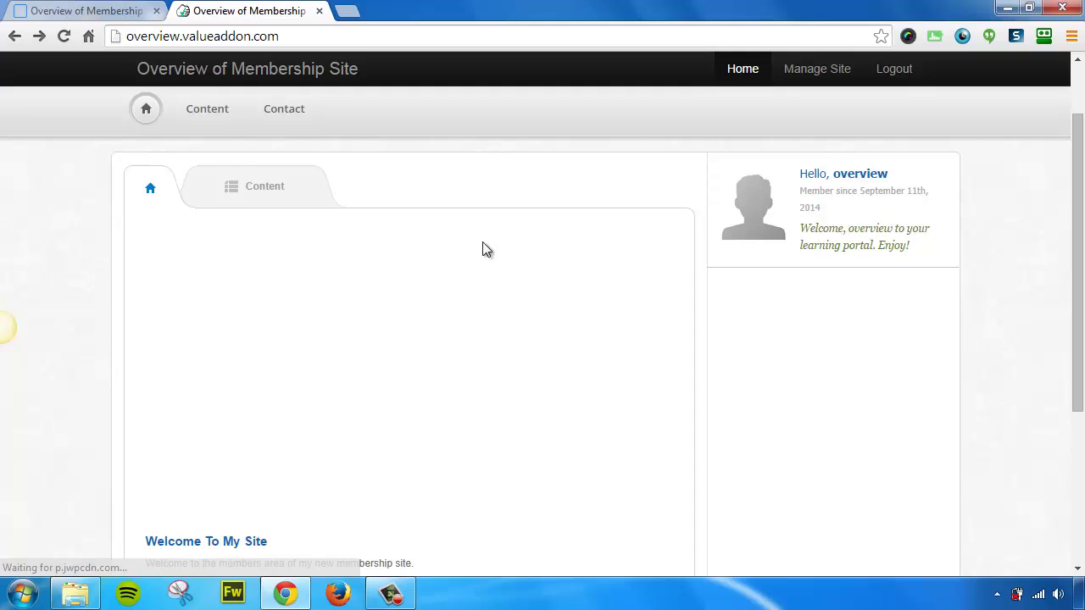
pyautogui.click(258, 188)
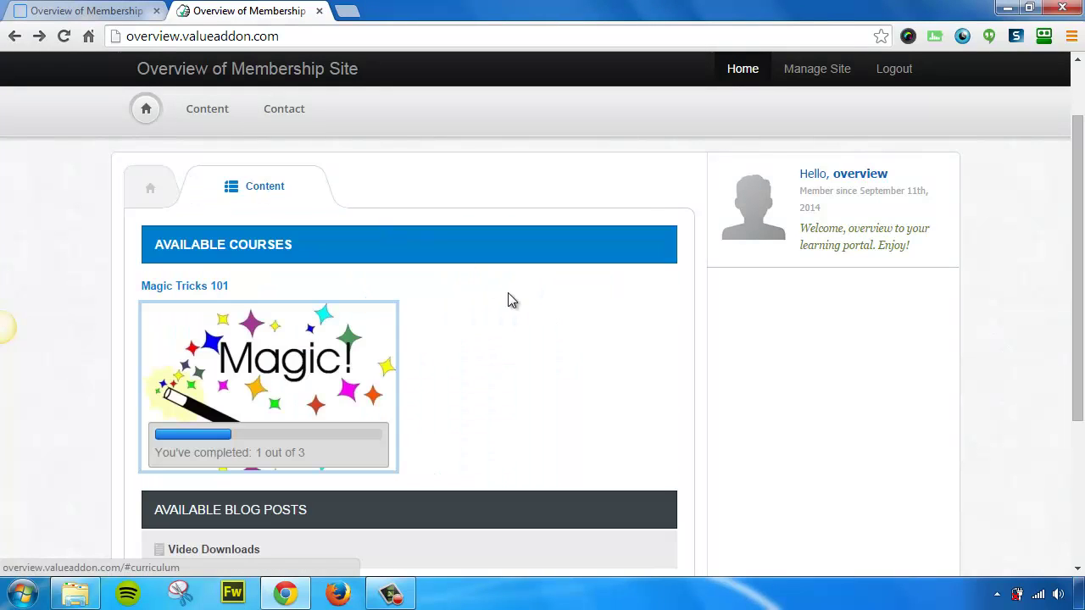
pyautogui.scroll(-3, 508, 295)
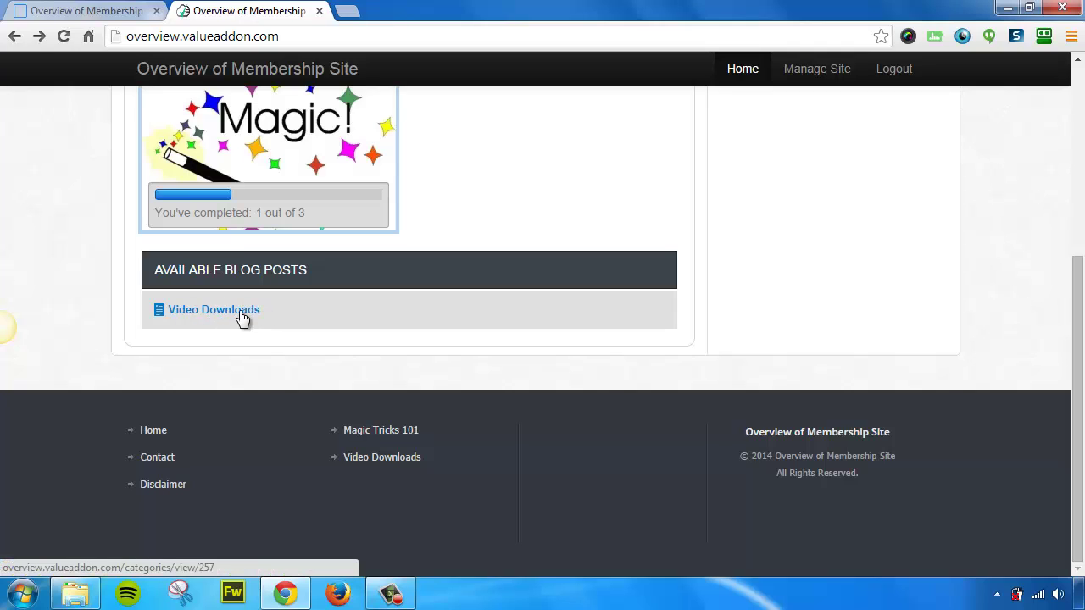
# Open the Video Downloads category and view the sample video download blog post
pyautogui.click(212, 309)
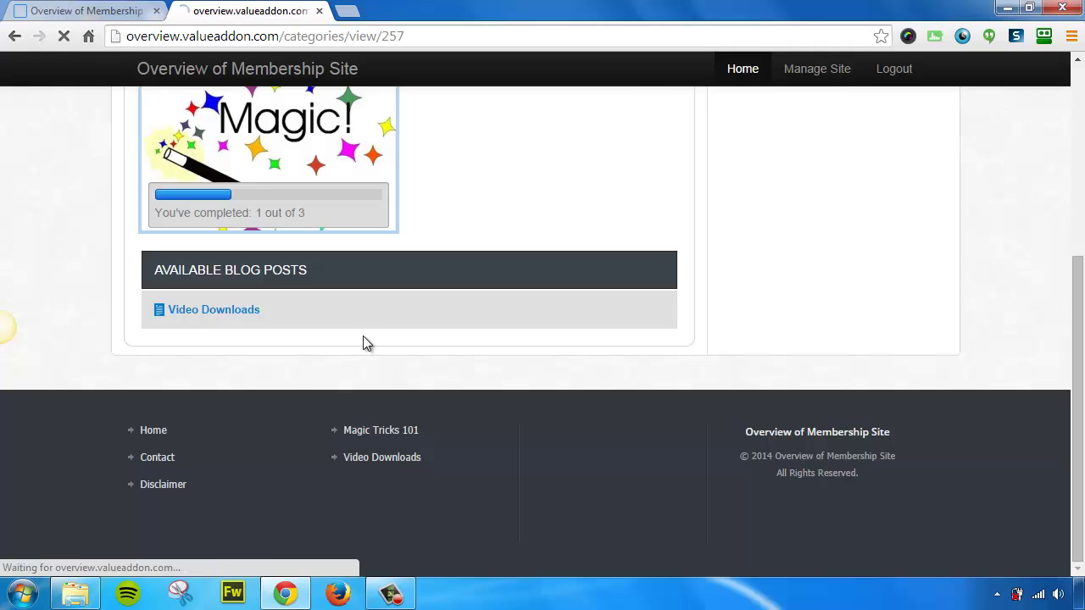
pyautogui.scroll(-1, 356, 330)
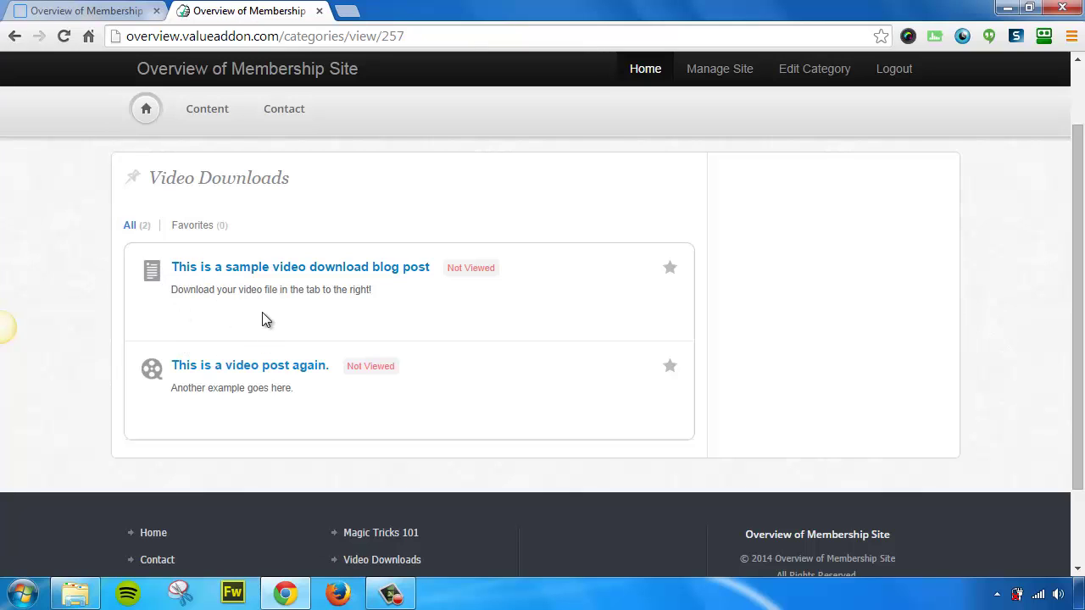
pyautogui.click(280, 269)
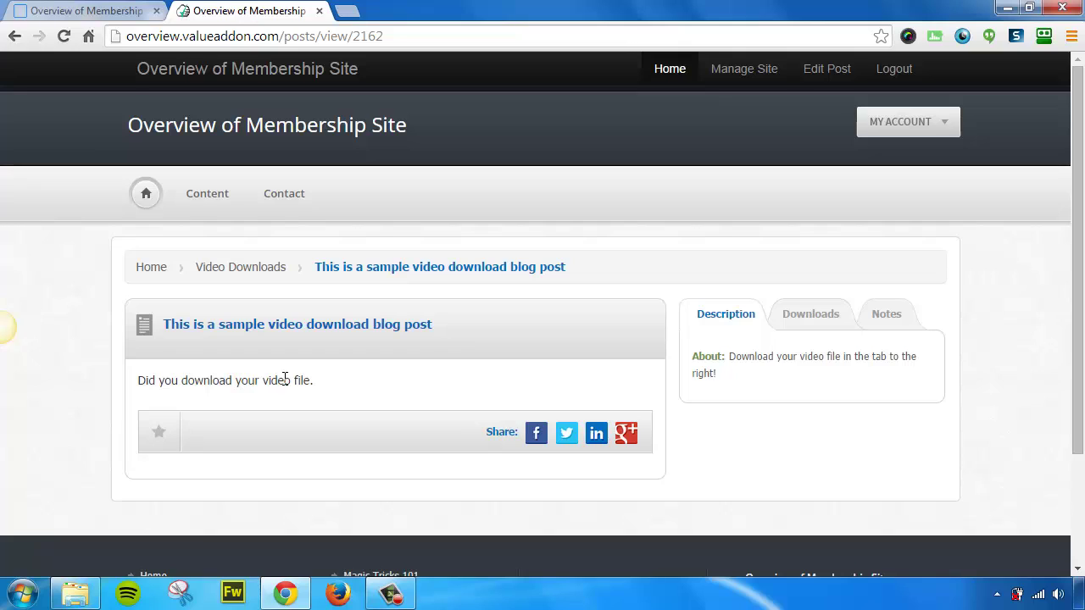
# Use the site's content navigation to visit the Magic Tricks 101 course and the Video Downloads category
pyautogui.click(205, 195)
pyautogui.moveTo(212, 199)
pyautogui.click(213, 235)
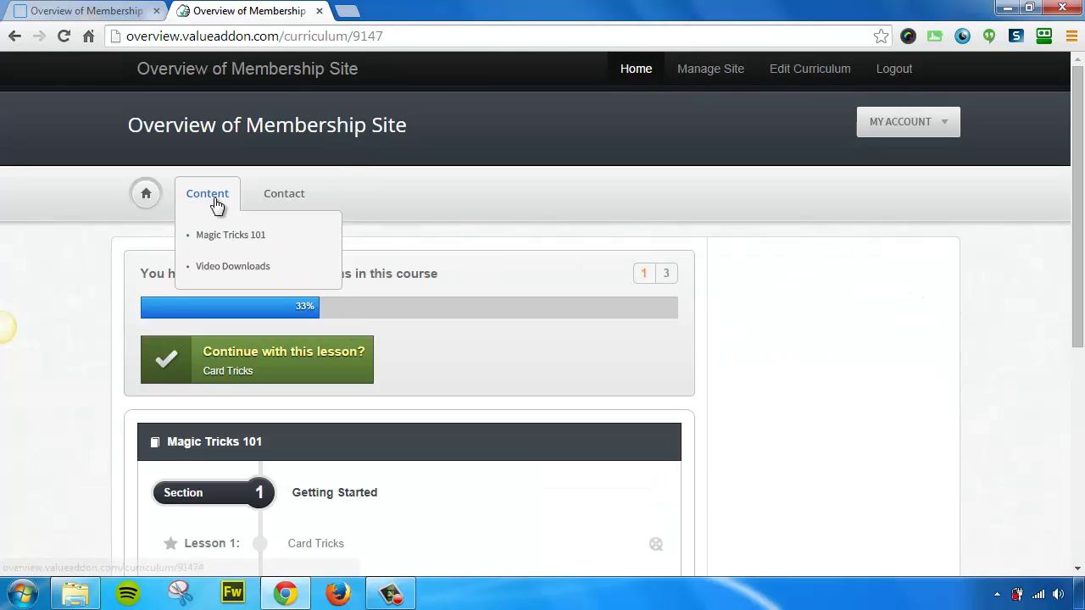
pyautogui.click(235, 268)
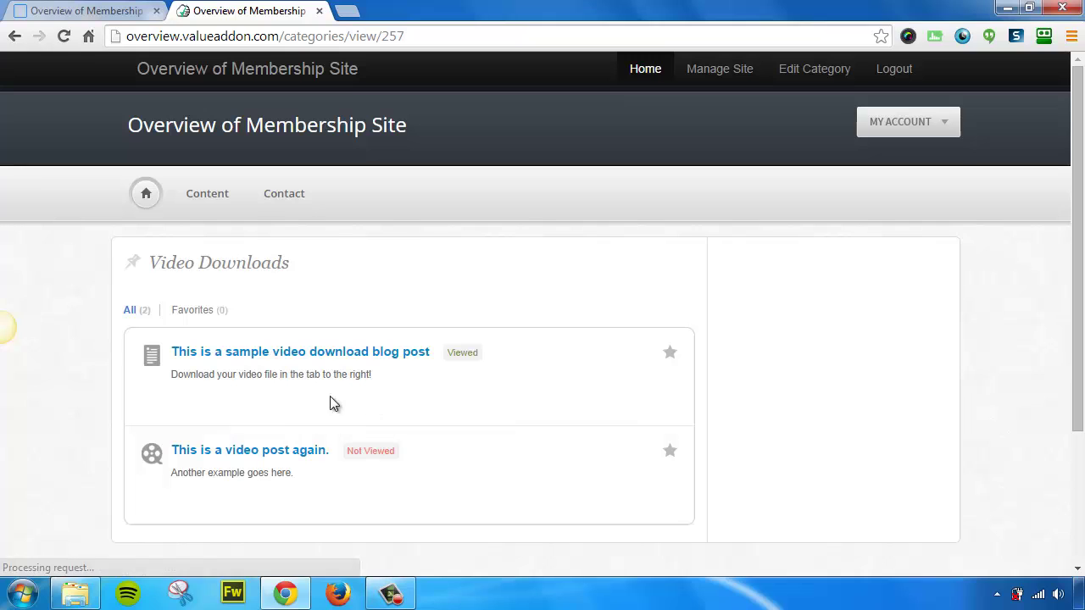
# Return to the homepage and review the content listing of courses and blog post categories
pyautogui.click(146, 194)
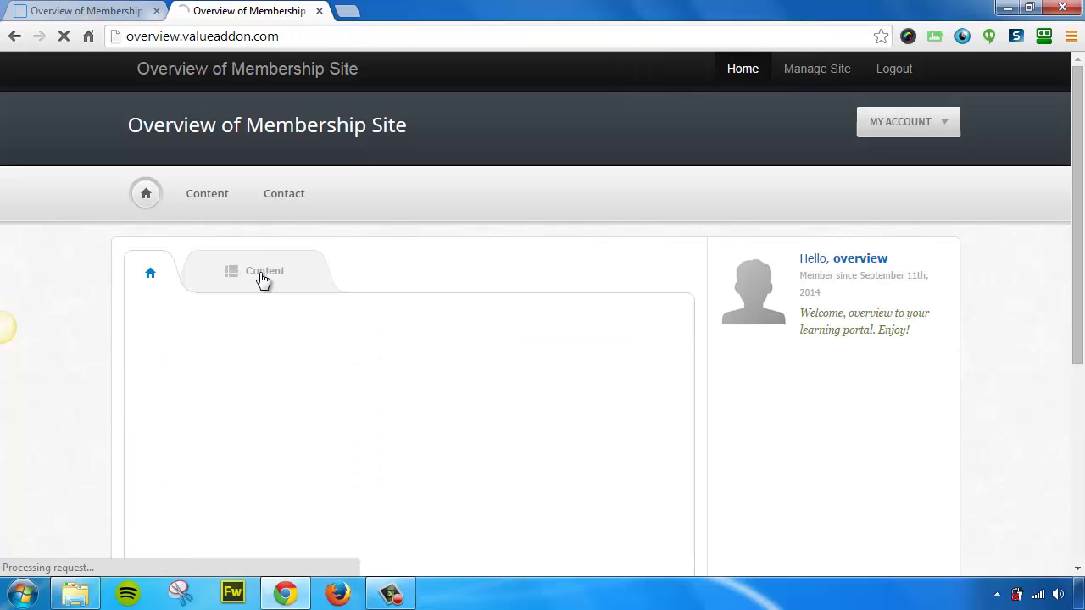
pyautogui.scroll(-2, 492, 305)
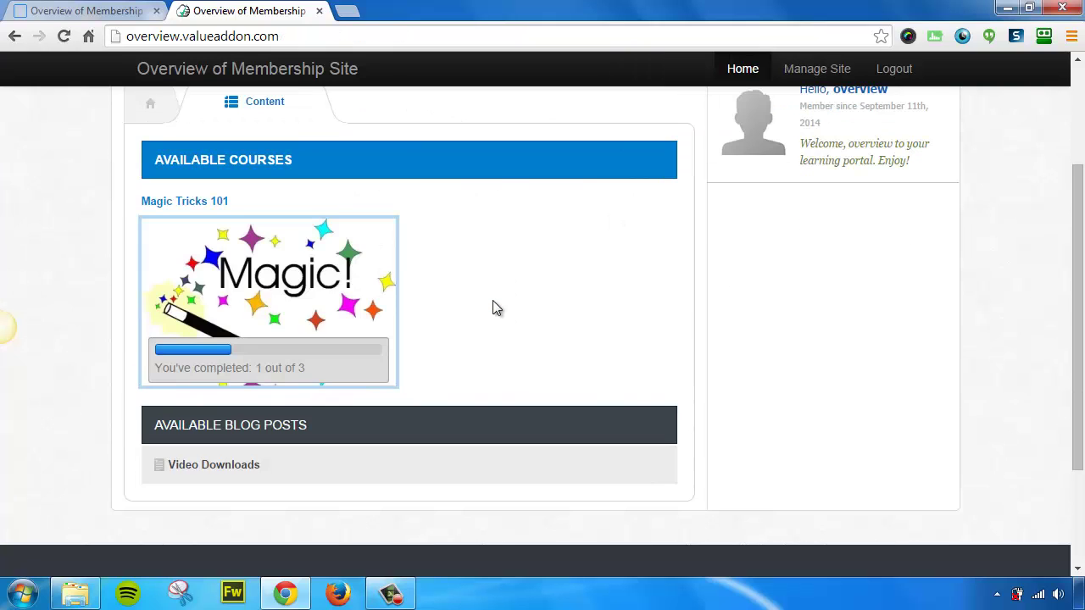
pyautogui.scroll(1, 586, 479)
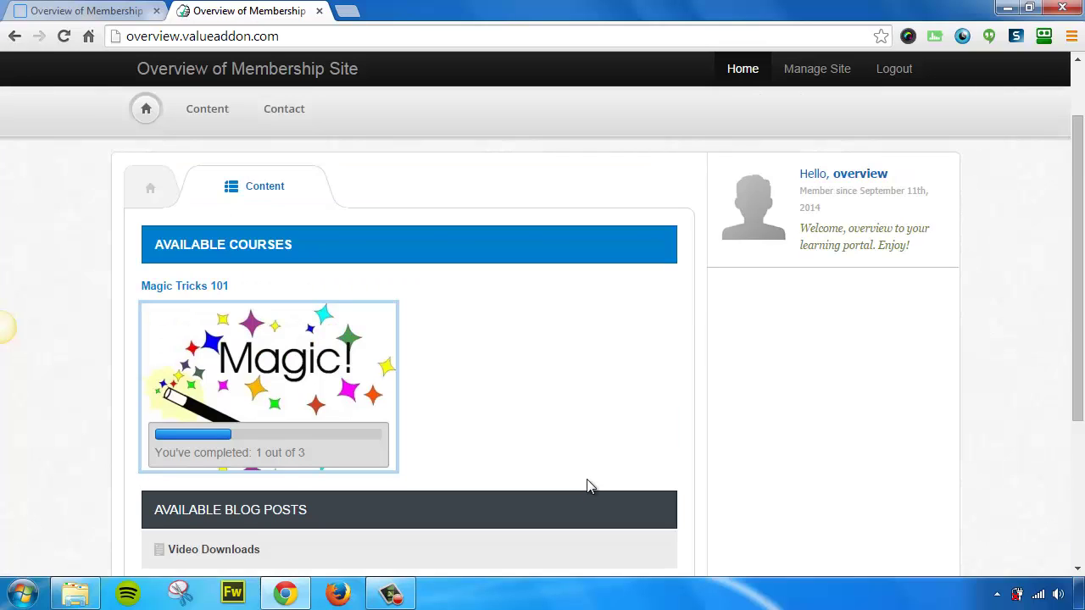